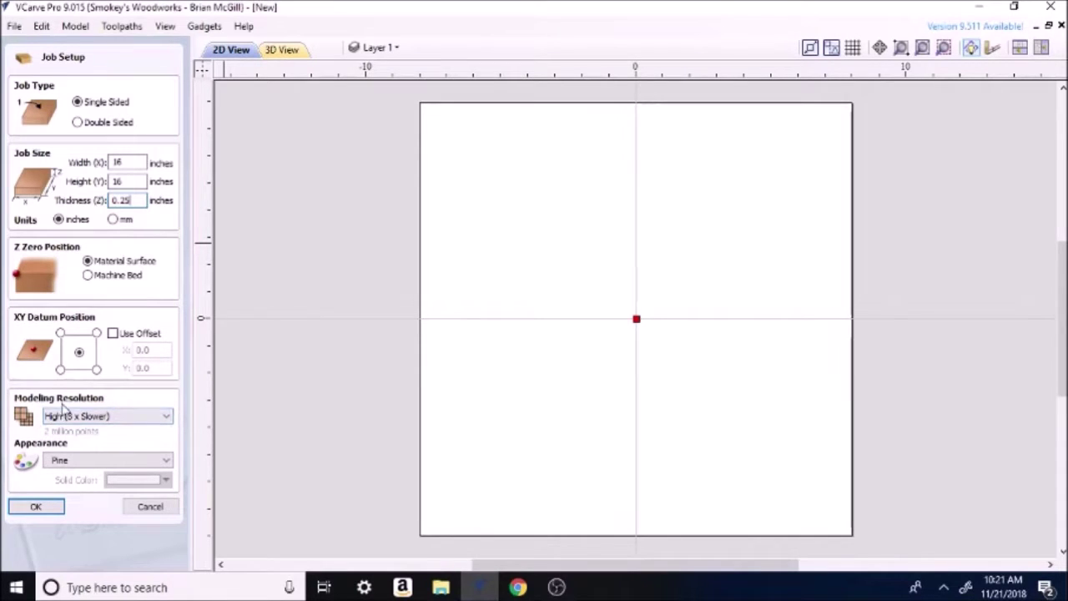
# Accept the 16 x 16 x 0.25 inch job setup and import the santahead2 bitmap from the Clip Art folder
pyautogui.click(34, 507)
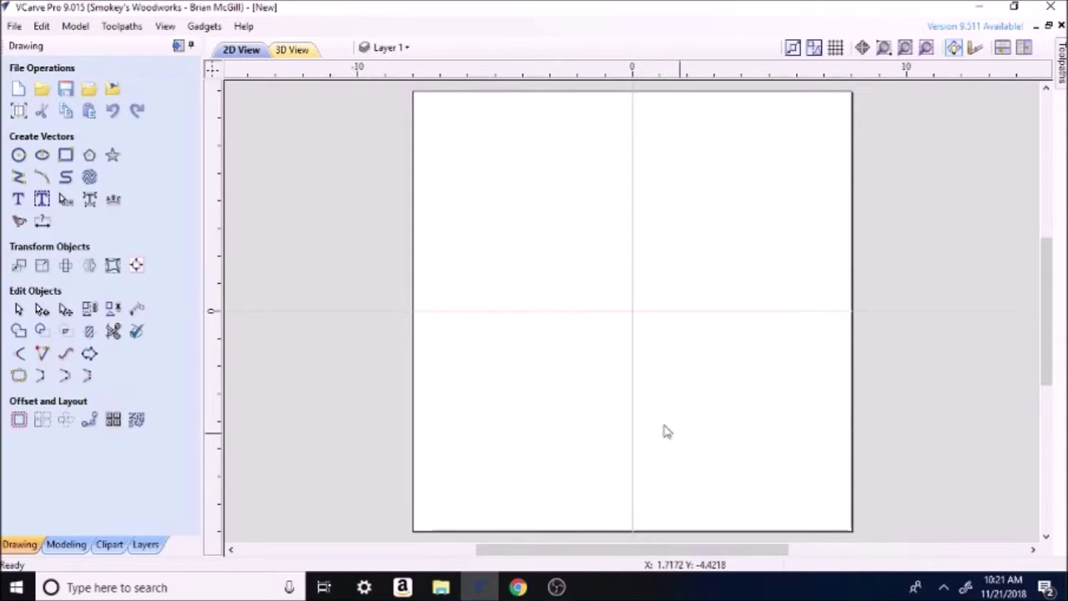
pyautogui.click(112, 89)
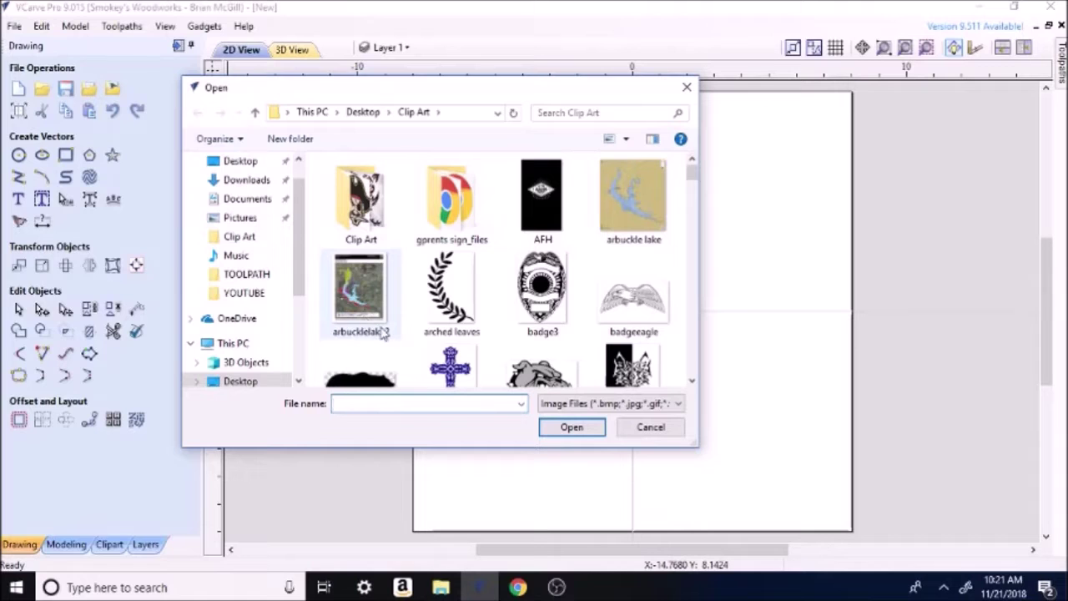
pyautogui.click(692, 383)
pyautogui.click(692, 383)
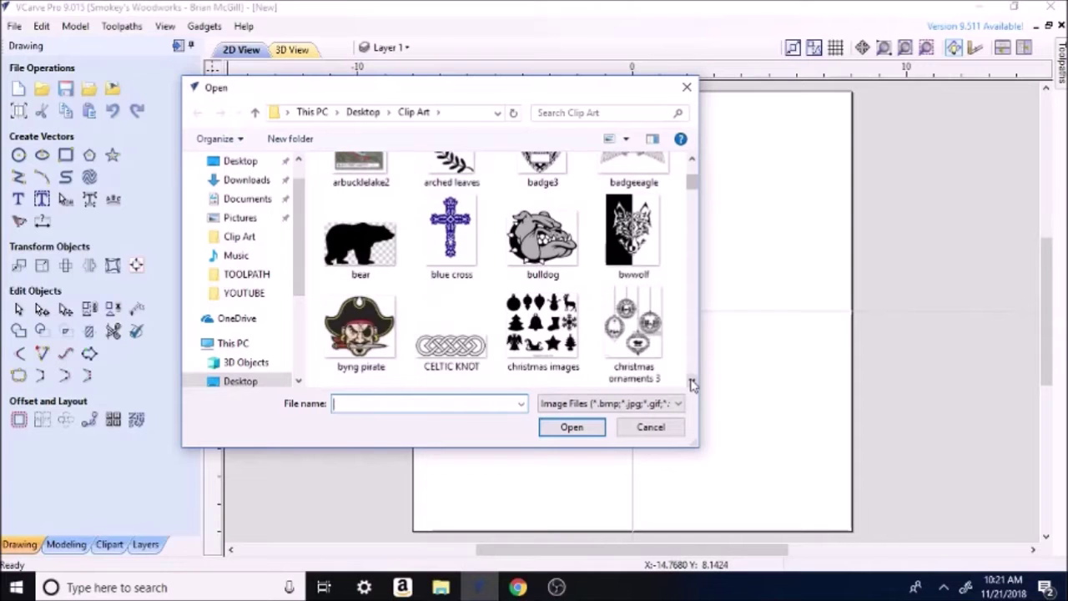
pyautogui.click(691, 384)
pyautogui.click(691, 383)
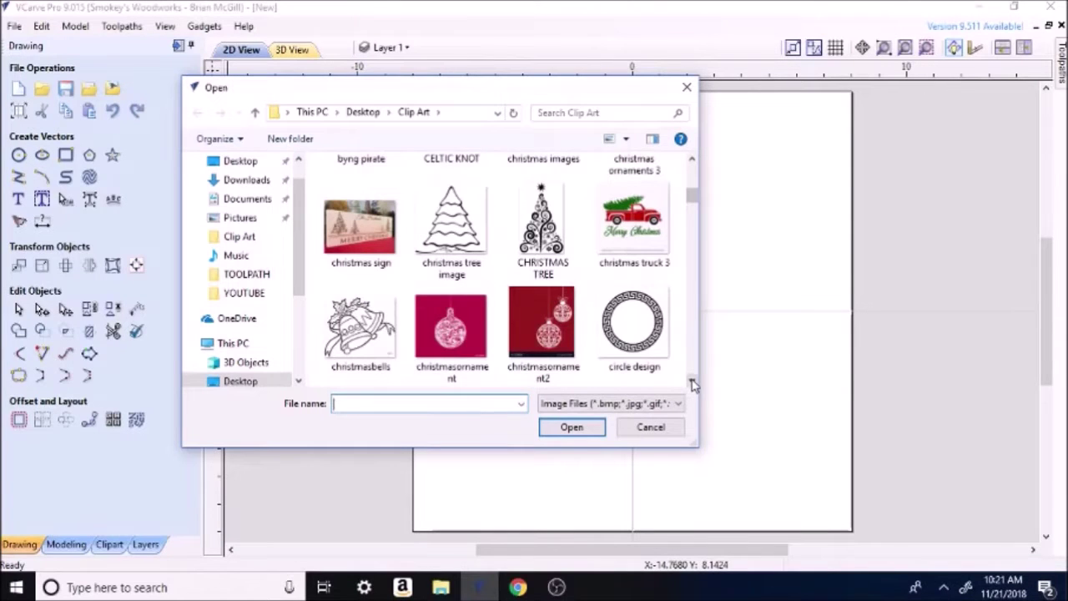
pyautogui.click(691, 383)
pyautogui.click(691, 383)
pyautogui.click(691, 383)
pyautogui.click(691, 383)
pyautogui.click(691, 383)
pyautogui.click(691, 383)
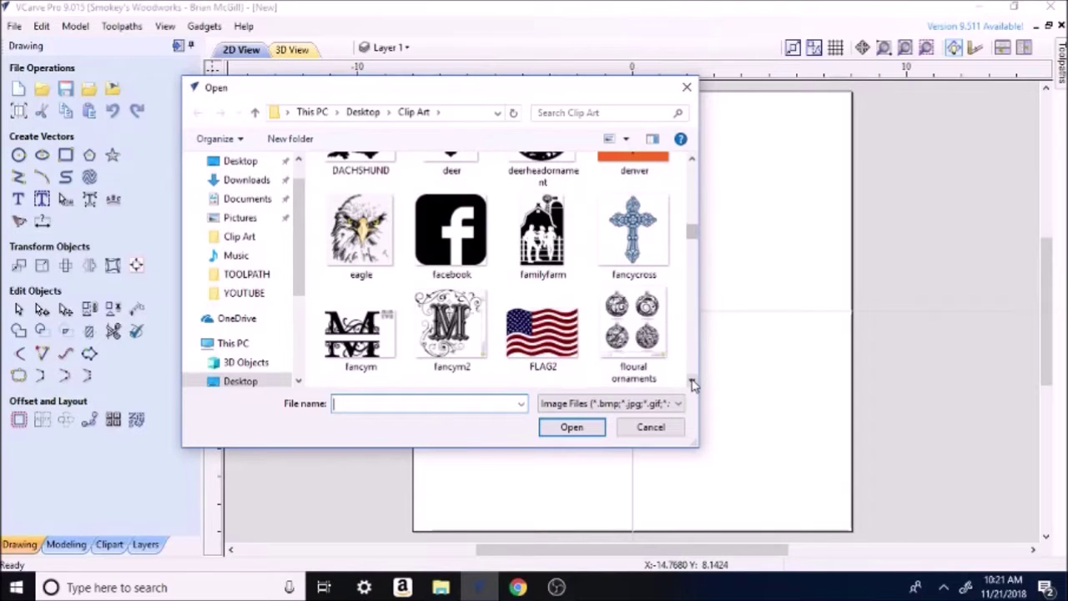
pyautogui.click(691, 383)
pyautogui.click(691, 383)
pyautogui.click(691, 383)
pyautogui.click(691, 383)
pyautogui.click(691, 383)
pyautogui.click(691, 383)
pyautogui.click(691, 383)
pyautogui.click(691, 383)
pyautogui.click(691, 383)
pyautogui.click(691, 383)
pyautogui.click(691, 383)
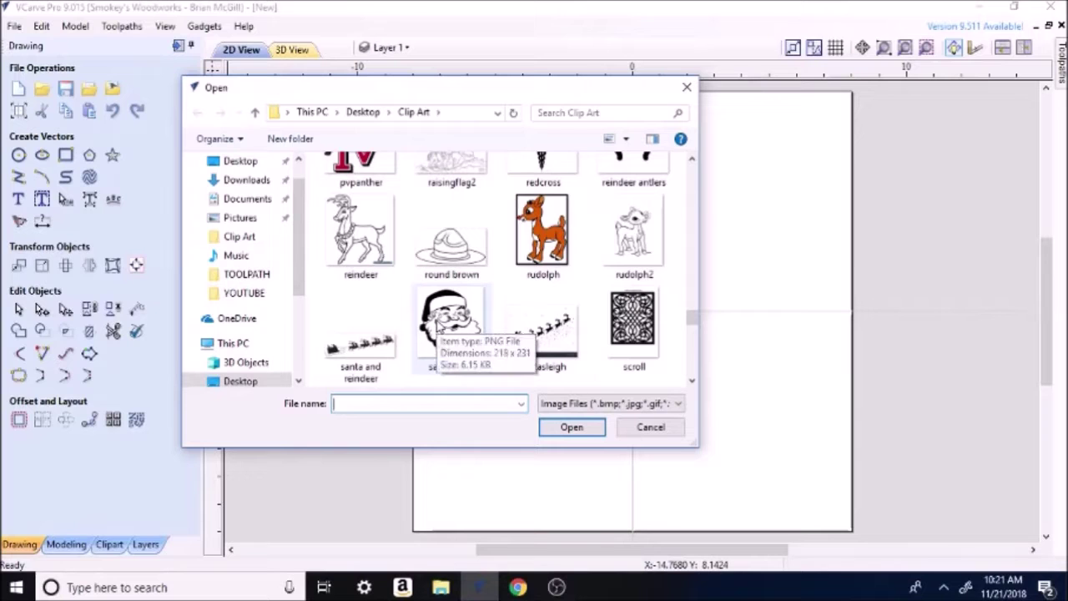
pyautogui.click(439, 325)
pyautogui.click(566, 426)
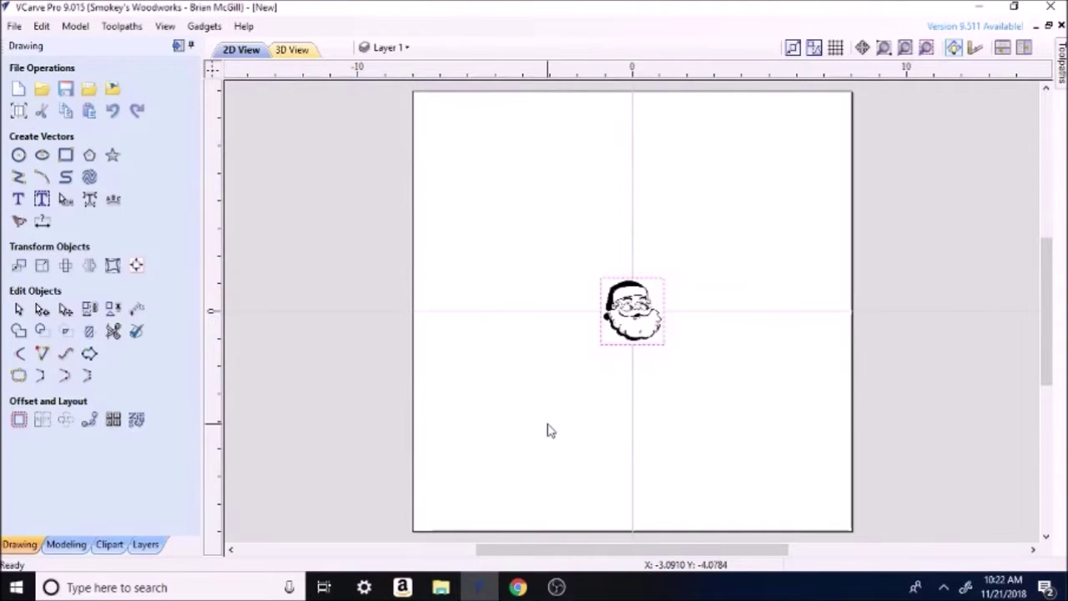
# Move the Santa bitmap into the job's lower-right quadrant and enlarge it to about 5.29 x 5.61 inches
pyautogui.click(633, 313)
pyautogui.moveTo(632, 313); pyautogui.dragTo(738, 418)
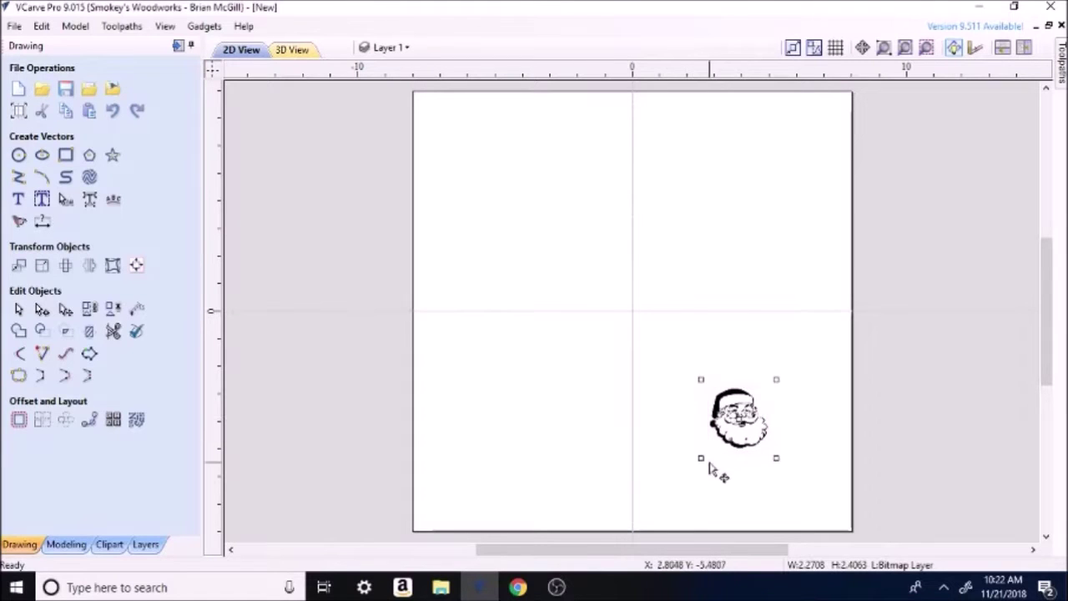
pyautogui.moveTo(701, 457); pyautogui.dragTo(635, 528)
pyautogui.moveTo(776, 378); pyautogui.dragTo(793, 360)
pyautogui.moveTo(717, 437); pyautogui.dragTo(746, 415)
# Import the SNOWFLAKE bitmap from the Clip Art folder
pyautogui.click(112, 90)
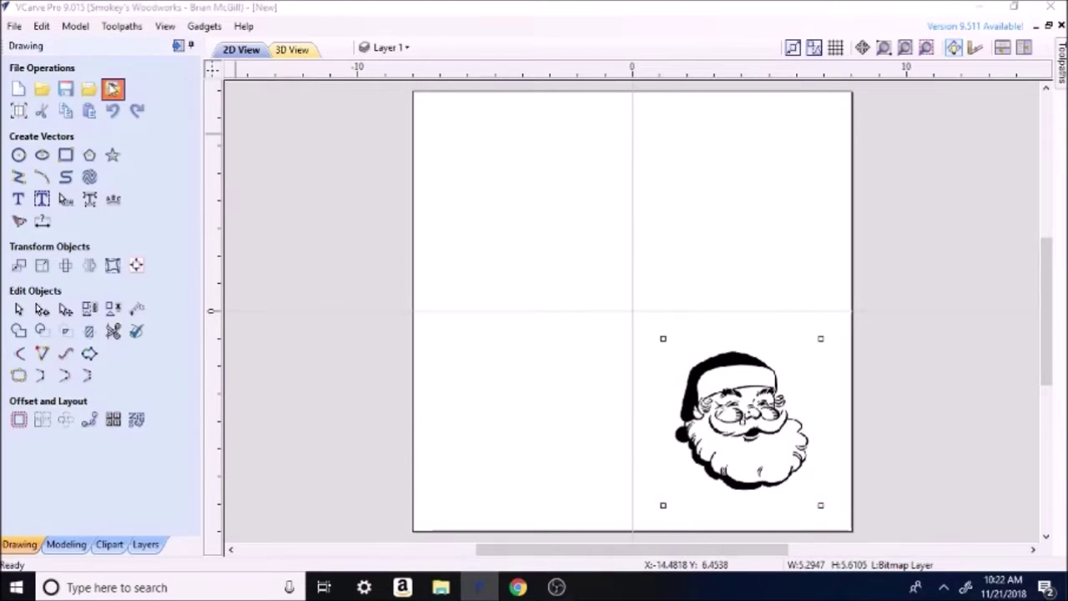
pyautogui.moveTo(692, 163); pyautogui.dragTo(713, 334)
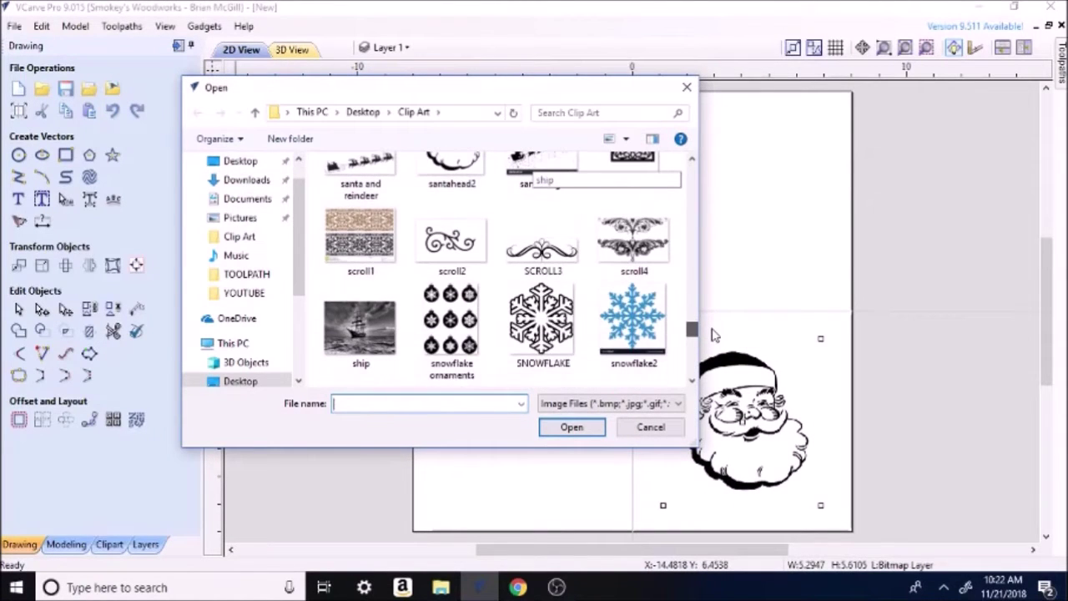
pyautogui.click(541, 330)
pyautogui.click(553, 426)
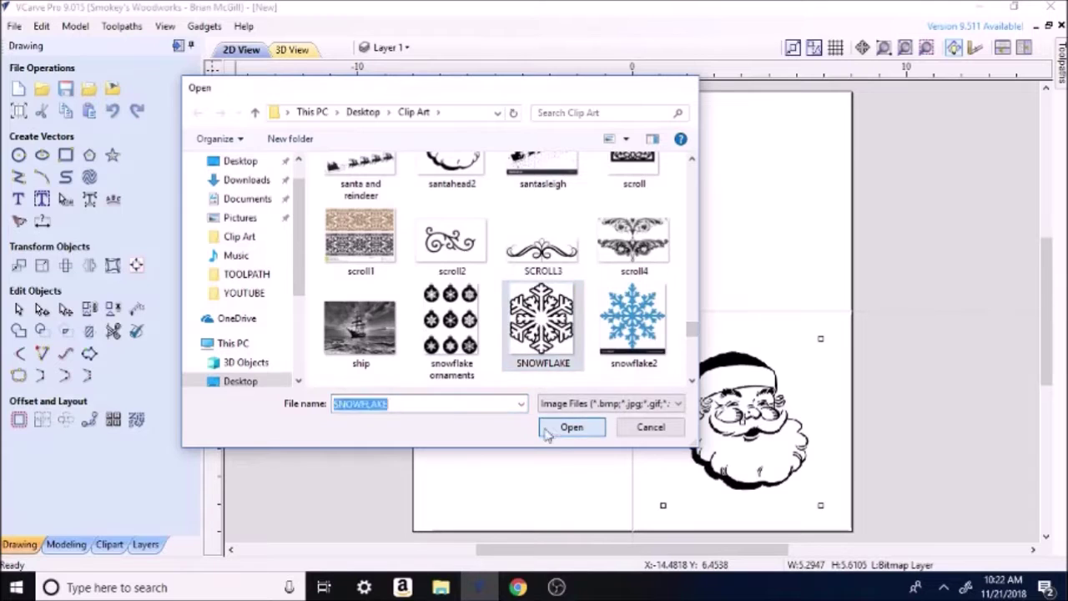
# Move the snowflake bitmap into the job's upper-right quadrant and enlarge it to about 4.92 x 5.53 inches
pyautogui.moveTo(632, 311); pyautogui.dragTo(739, 205)
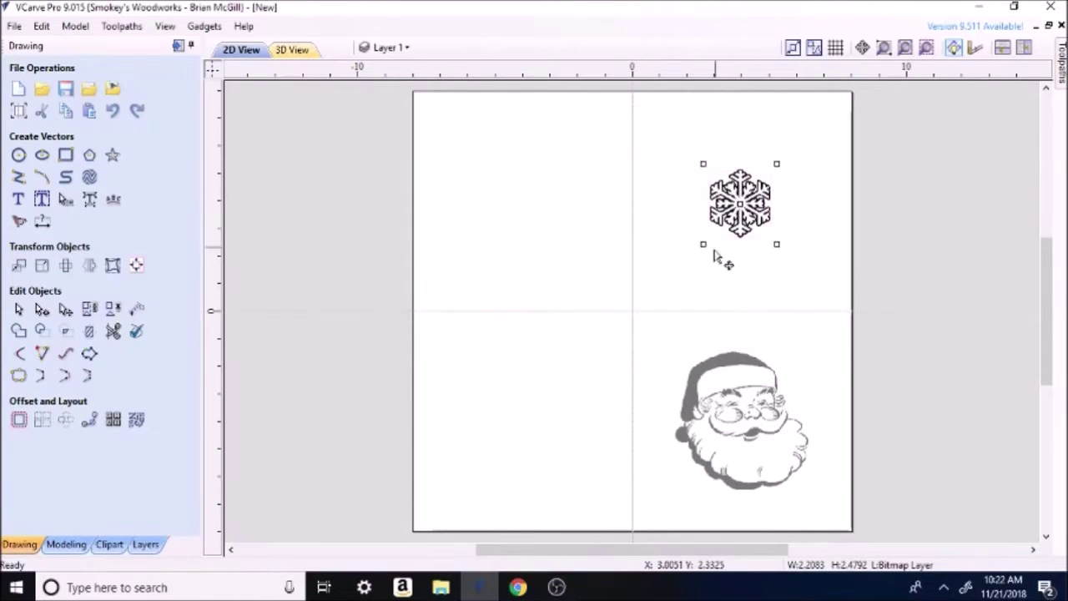
pyautogui.moveTo(704, 244); pyautogui.dragTo(665, 292)
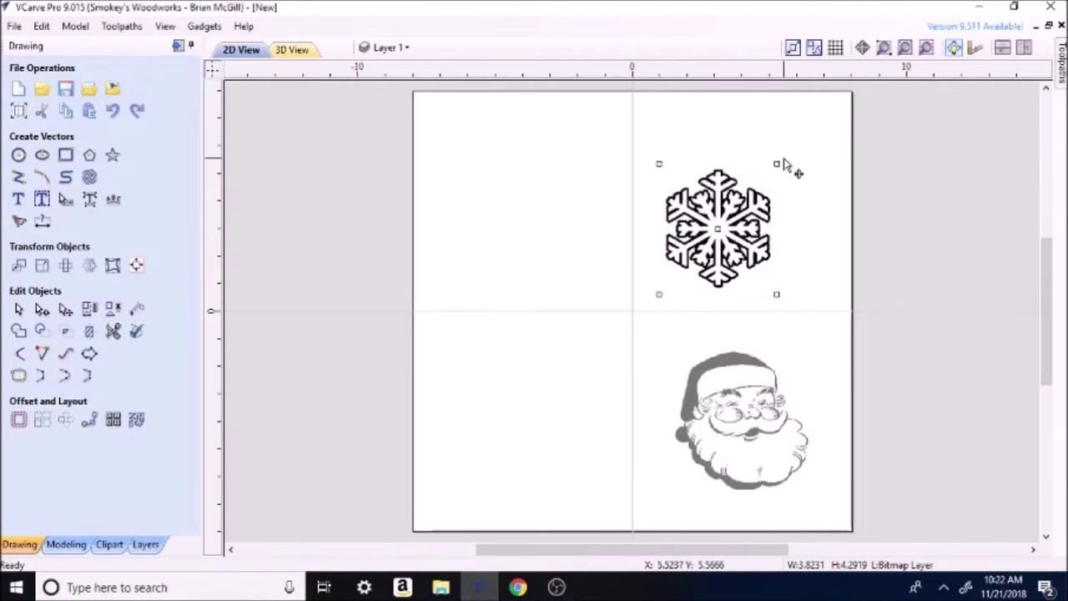
pyautogui.moveTo(777, 164); pyautogui.dragTo(806, 131)
pyautogui.moveTo(733, 212)
pyautogui.mouseDown()
pyautogui.moveTo(723, 292)
pyautogui.moveTo(729, 429)
pyautogui.moveTo(738, 201)
pyautogui.mouseUp()
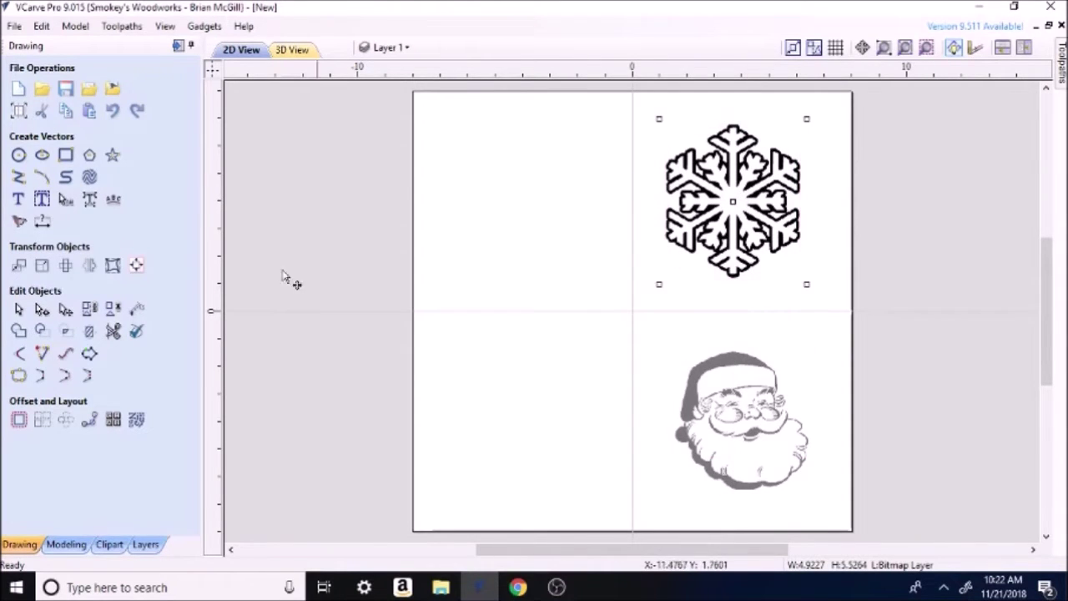
# Import the bitmap named christmas tree image from the Clip Art folder
pyautogui.click(113, 89)
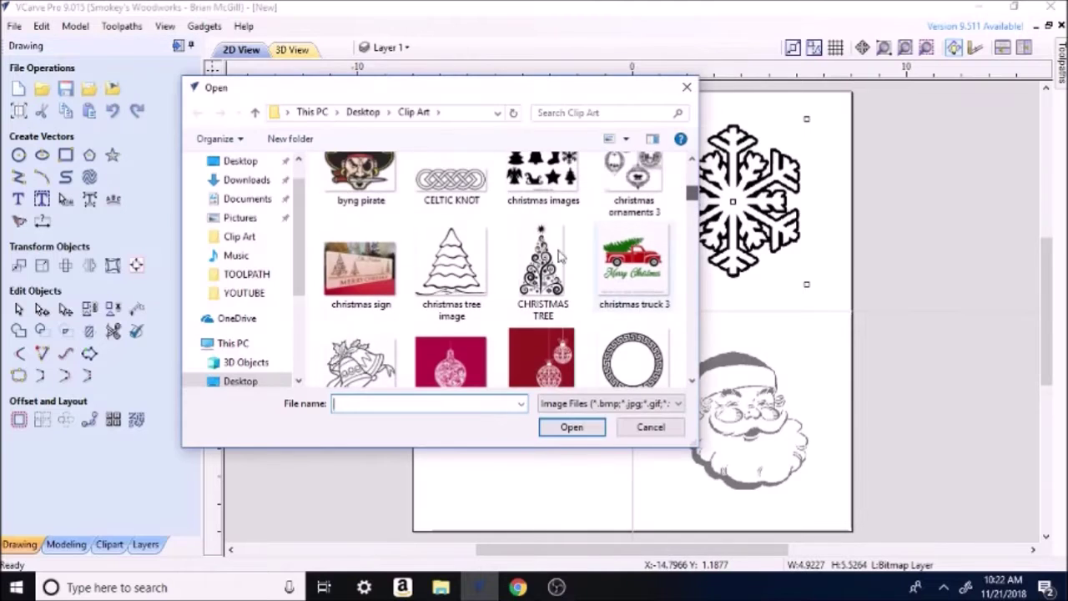
pyautogui.click(443, 278)
pyautogui.click(565, 428)
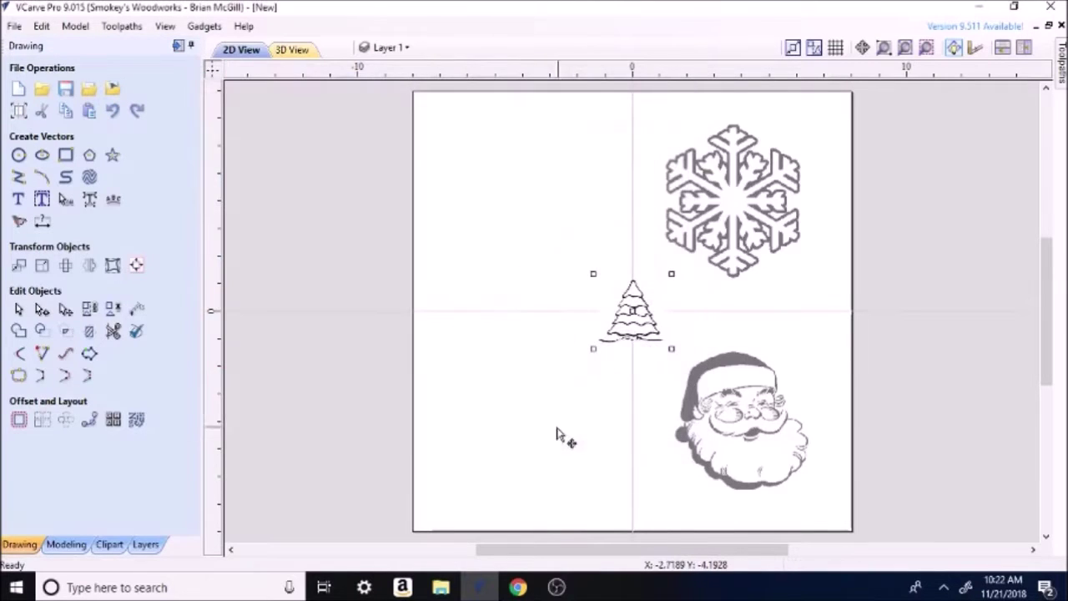
# Place the Christmas tree bitmap in the job's upper-left quadrant, enlarge it to about 5.01 x 4.75 inches, and deselect it
pyautogui.moveTo(634, 327); pyautogui.dragTo(526, 208)
pyautogui.moveTo(483, 235); pyautogui.dragTo(433, 280)
pyautogui.moveTo(565, 157); pyautogui.dragTo(575, 141)
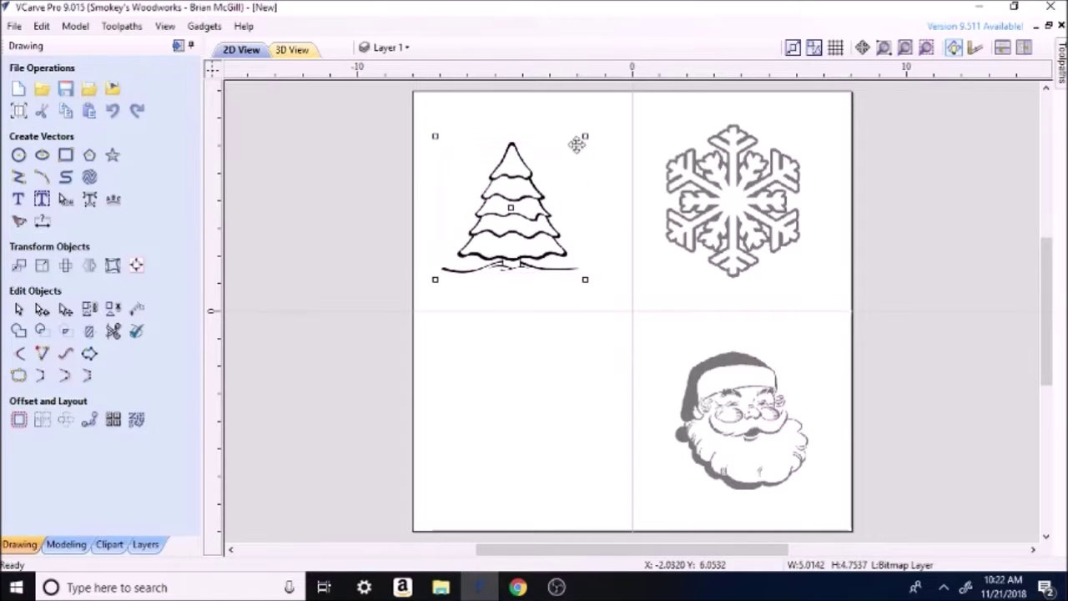
pyautogui.moveTo(512, 209); pyautogui.dragTo(526, 203)
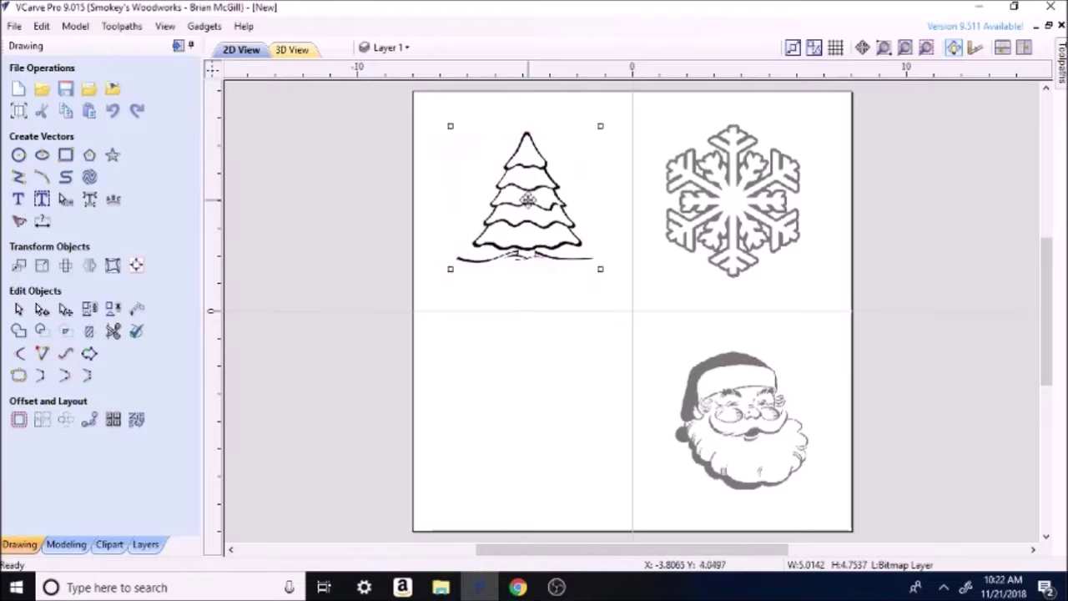
pyautogui.click(389, 231)
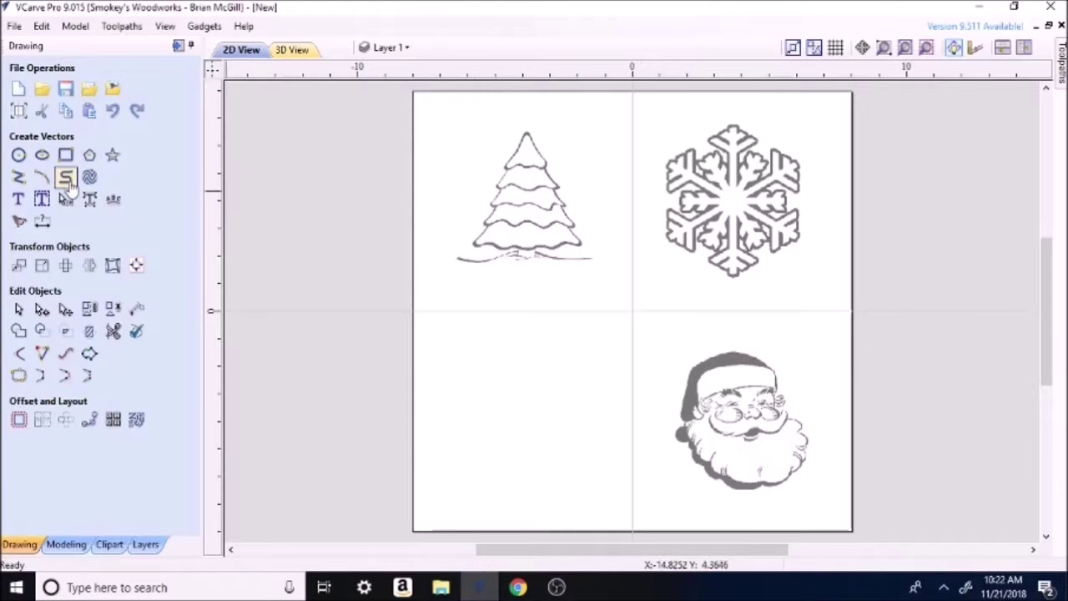
# Import the snowman bitmap with surrounding snowflakes from the Clip Art folder
pyautogui.click(113, 89)
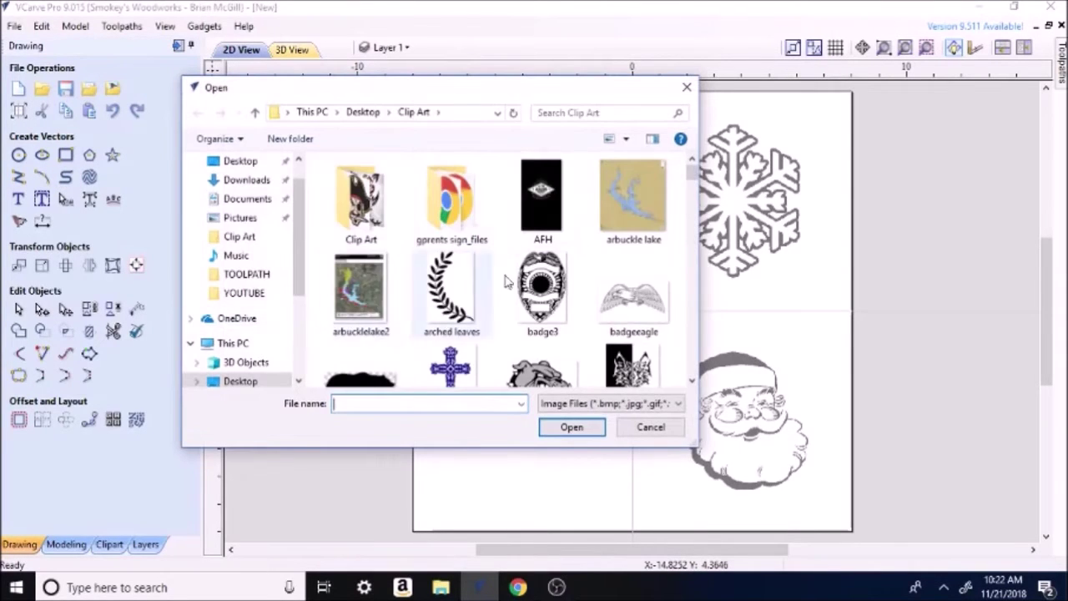
pyautogui.scroll(-10, 676, 338)
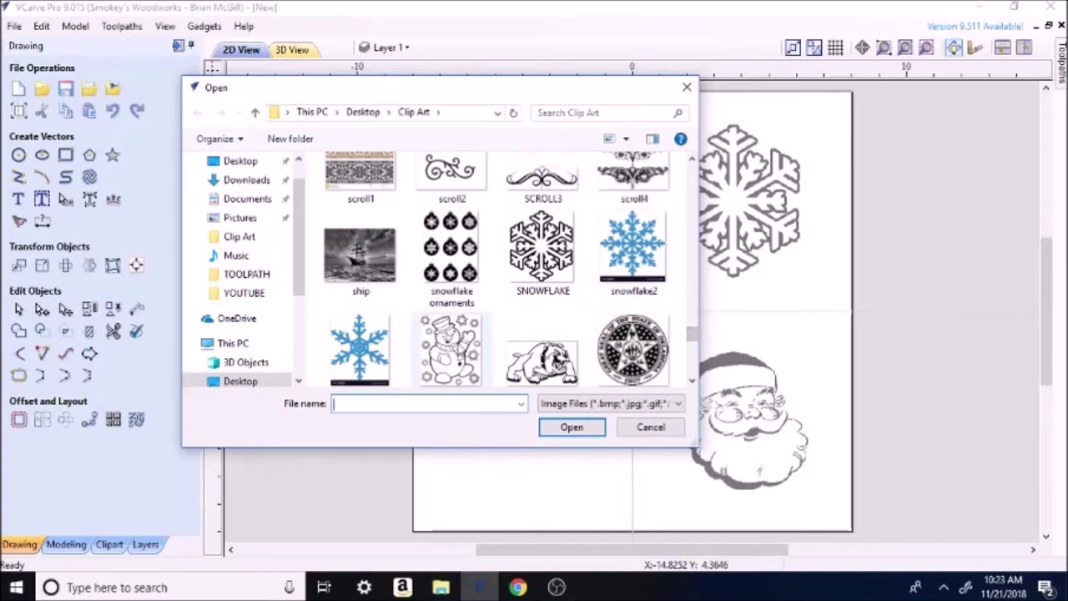
pyautogui.click(451, 349)
pyautogui.click(572, 427)
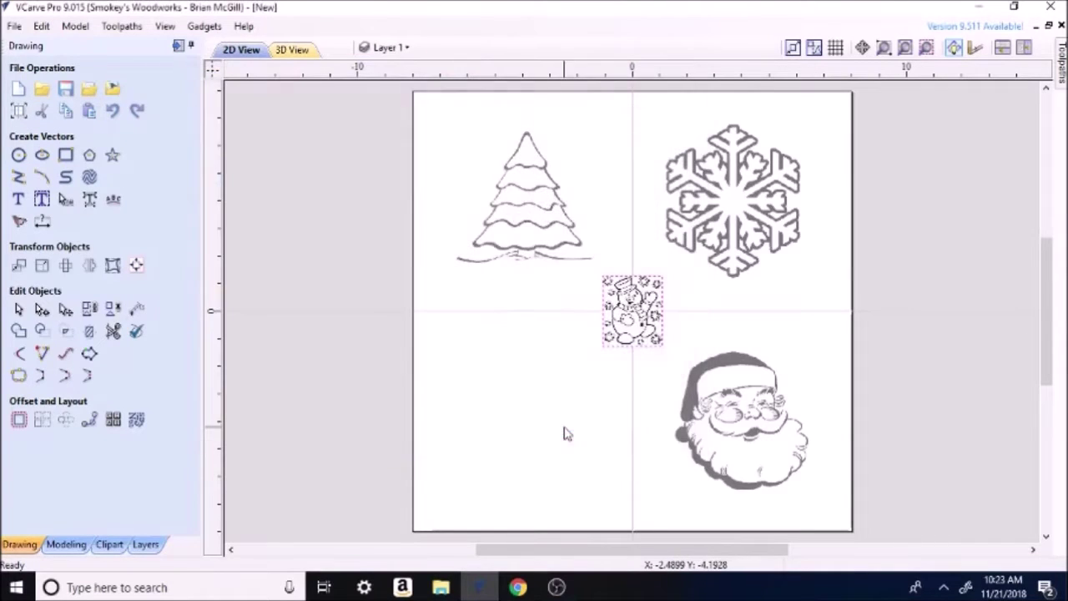
# Move the snowman bitmap into the job's lower-left quadrant, enlarge it to nearly fill that quadrant, and deselect it
pyautogui.click(632, 310)
pyautogui.moveTo(633, 311); pyautogui.dragTo(525, 425)
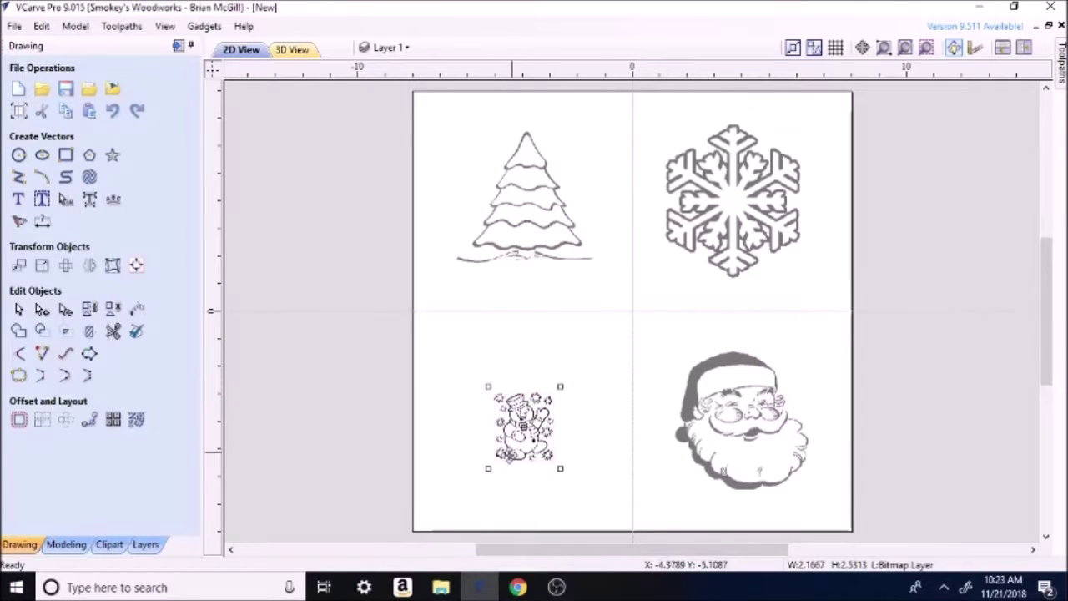
pyautogui.moveTo(488, 470); pyautogui.dragTo(429, 536)
pyautogui.moveTo(501, 471); pyautogui.dragTo(522, 433)
pyautogui.click(469, 306)
# Set up a black/white bitmap trace of the Christmas tree with a threshold of 0.51
pyautogui.click(510, 254)
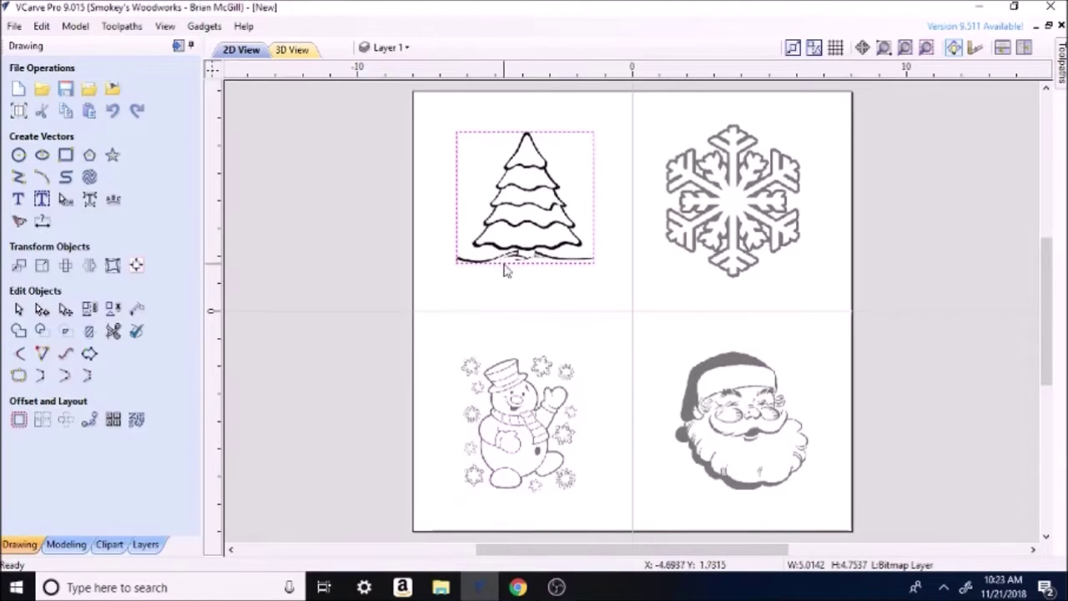
pyautogui.click(18, 223)
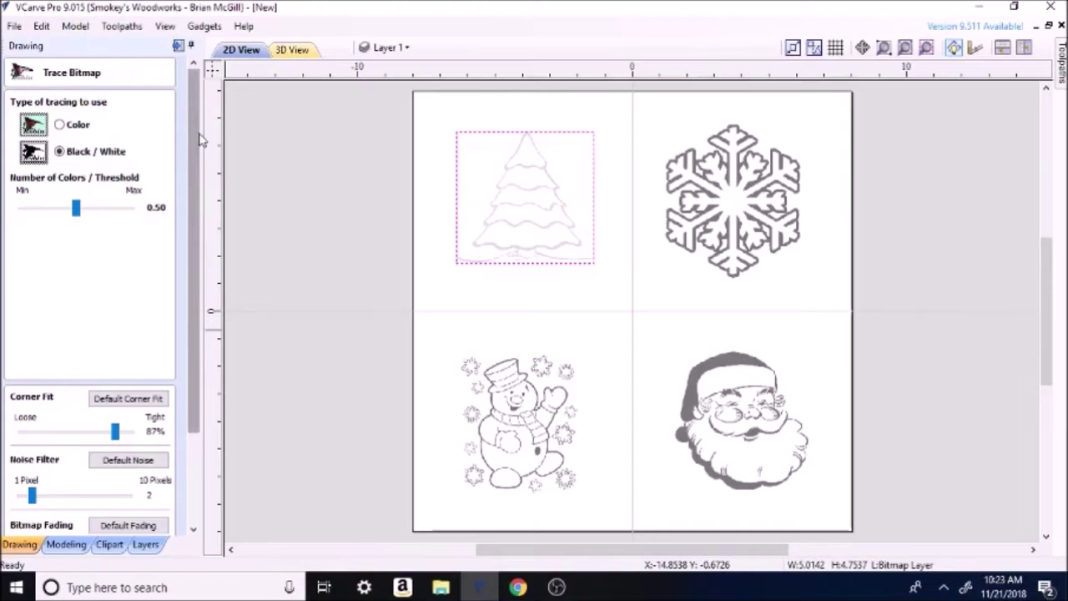
pyautogui.scroll(-1, 200, 138)
pyautogui.scroll(1, 200, 135)
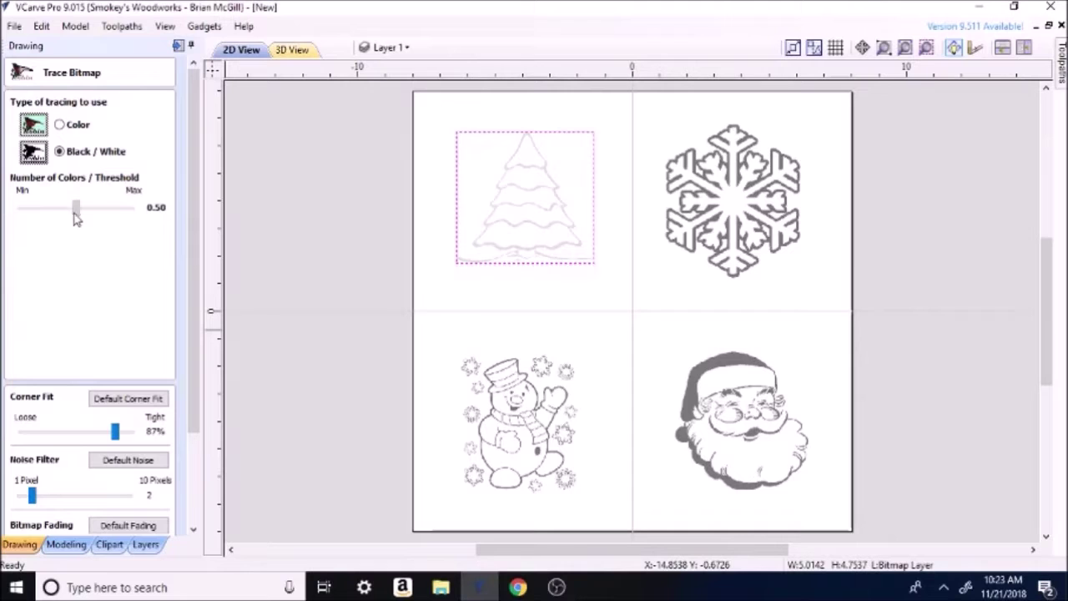
pyautogui.moveTo(81, 219)
pyautogui.mouseDown()
pyautogui.moveTo(139, 217)
pyautogui.moveTo(7, 214)
pyautogui.mouseUp()
pyautogui.moveTo(72, 215); pyautogui.dragTo(76, 216)
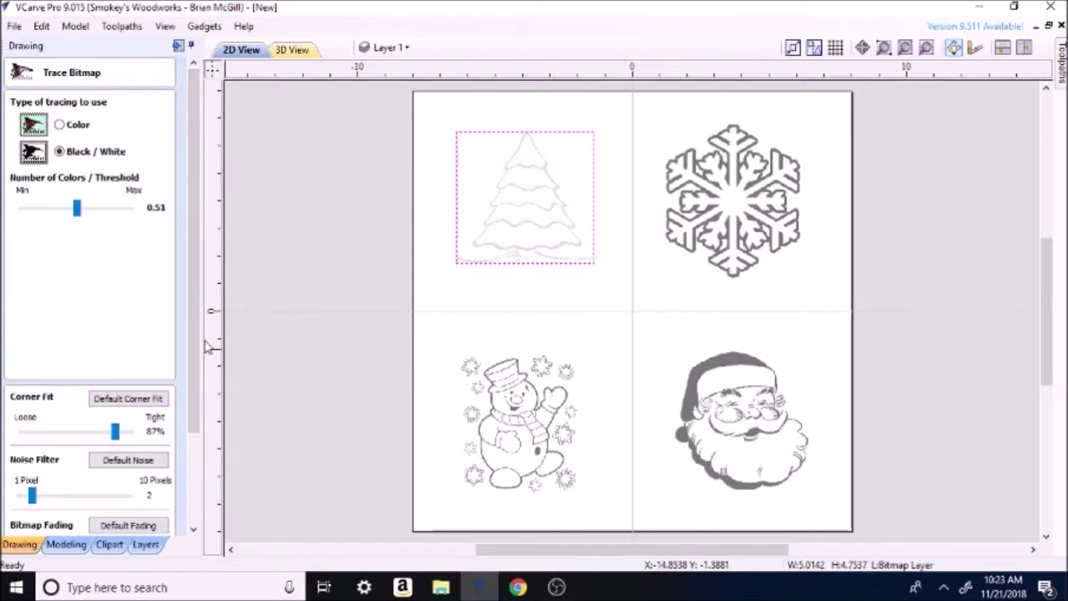
pyautogui.scroll(-1, 194, 349)
pyautogui.moveTo(194, 349); pyautogui.dragTo(200, 440)
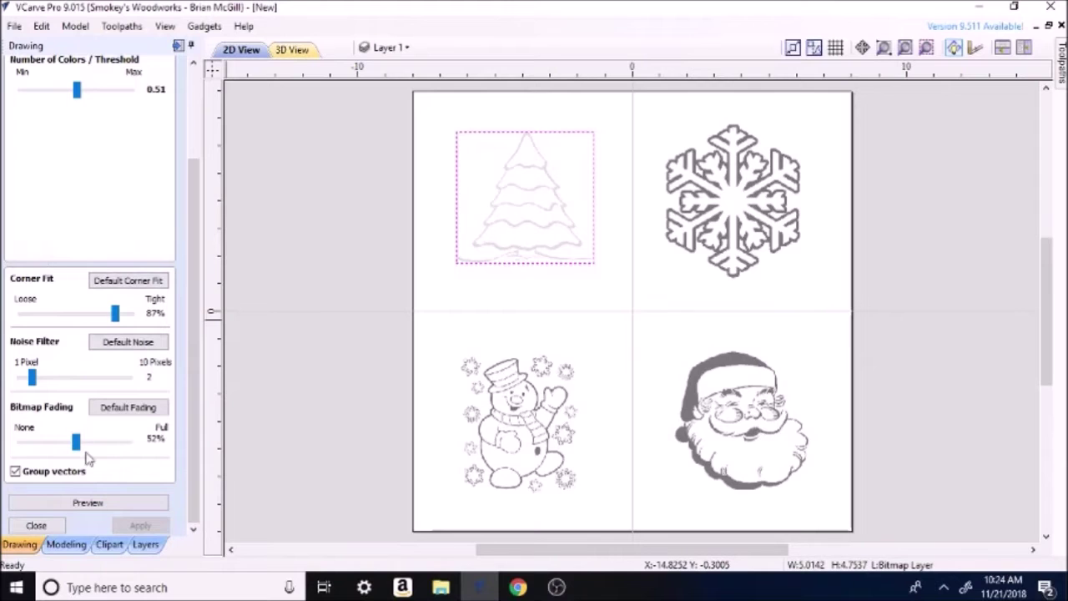
# Preview the Christmas tree trace, apply it to create the vectors, and close the trace tool
pyautogui.click(83, 506)
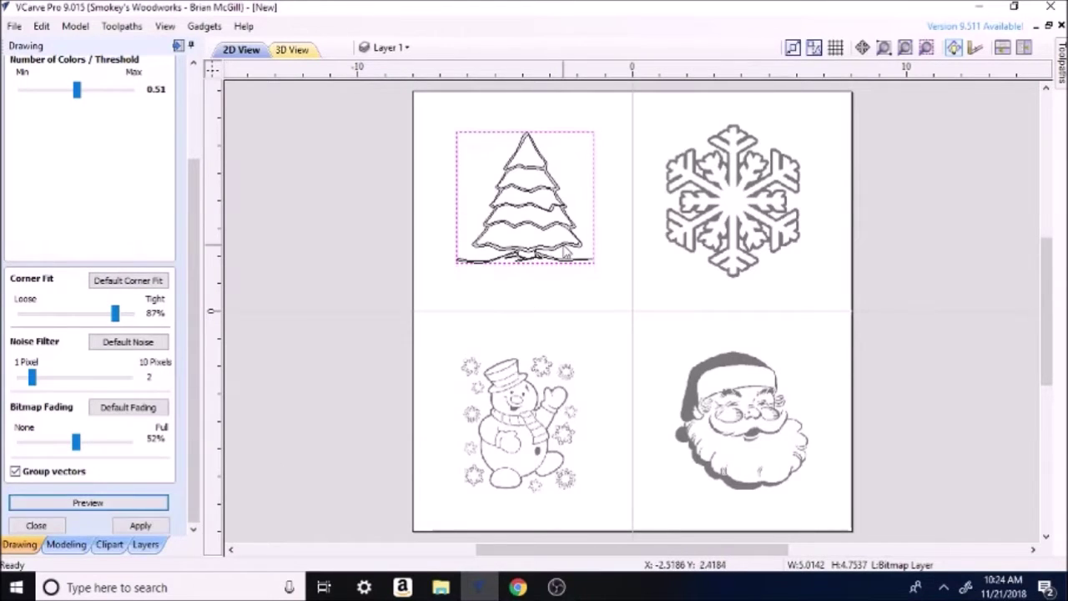
pyautogui.click(165, 526)
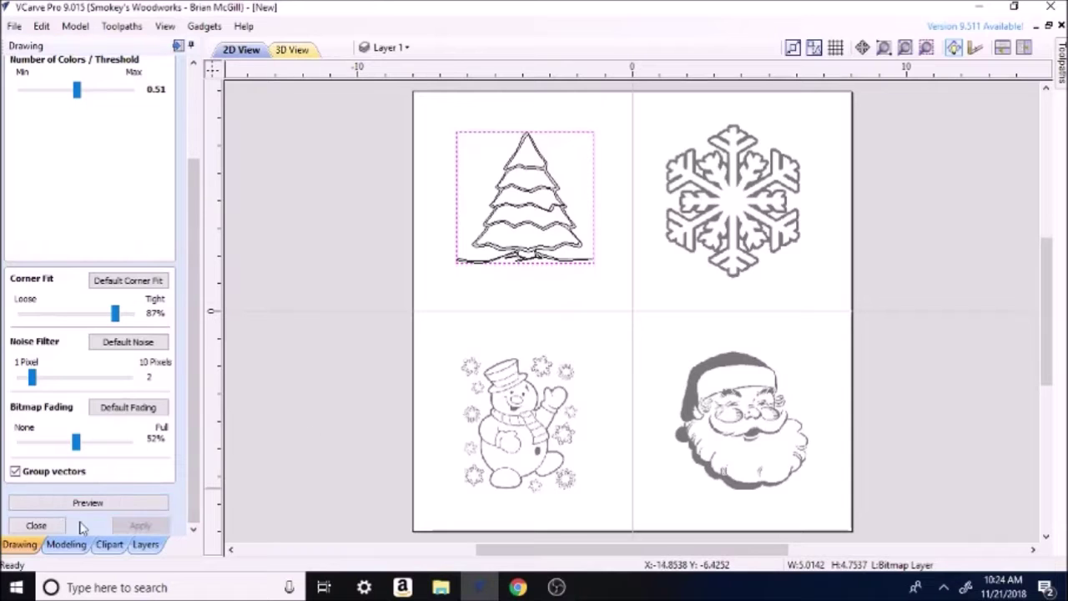
pyautogui.click(36, 526)
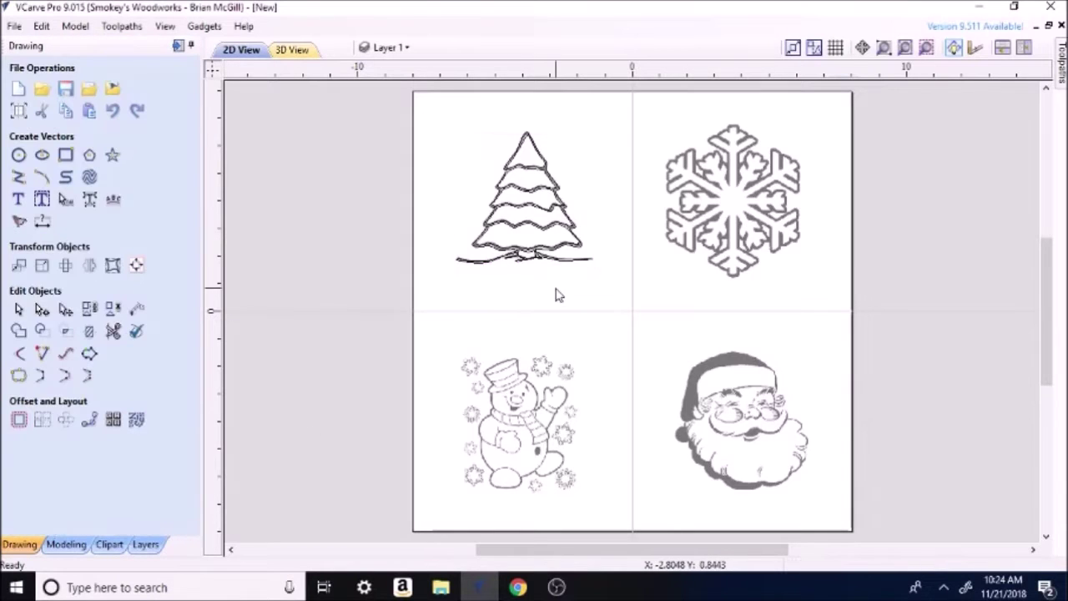
# Delete the original Christmas tree bitmap from behind its traced vectors
pyautogui.click(524, 239)
pyautogui.rightClick(524, 240)
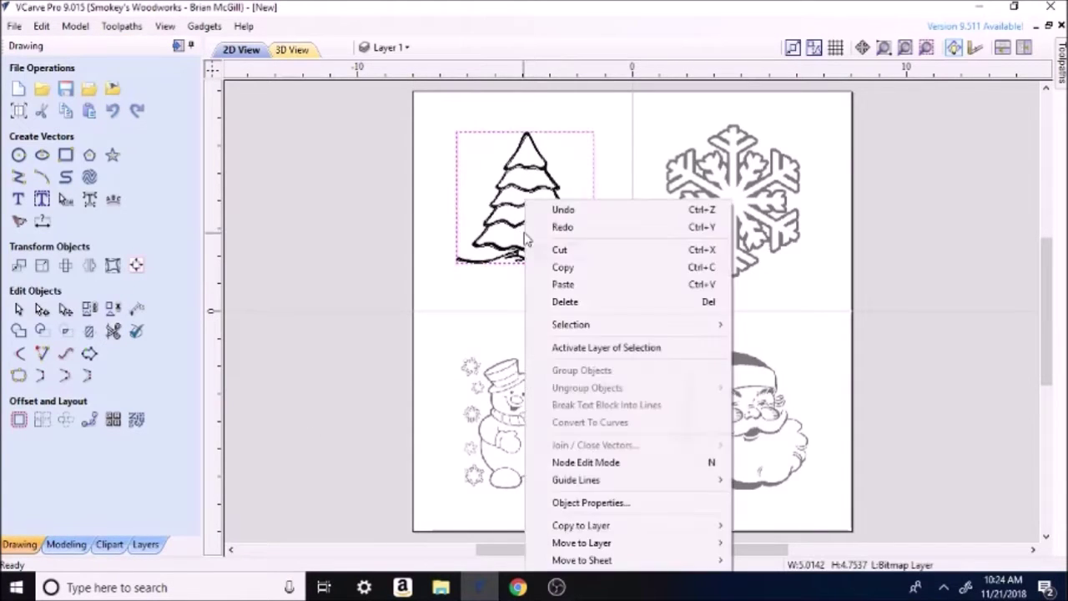
pyautogui.click(580, 302)
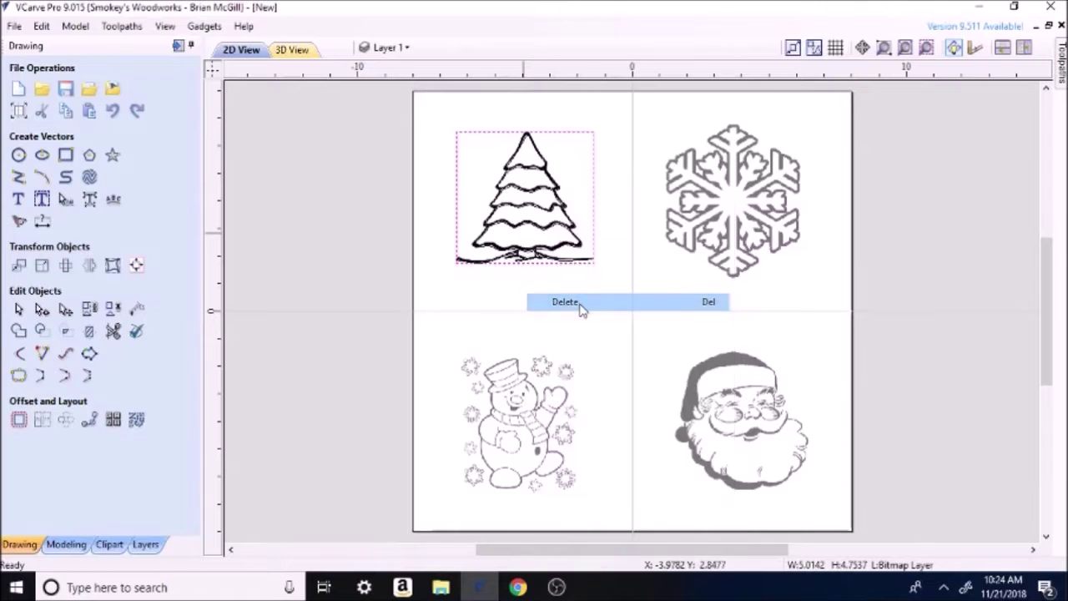
# Trace the snowflake bitmap into vectors with the existing trace settings, previewing and applying the result, and close the trace tool
pyautogui.click(728, 240)
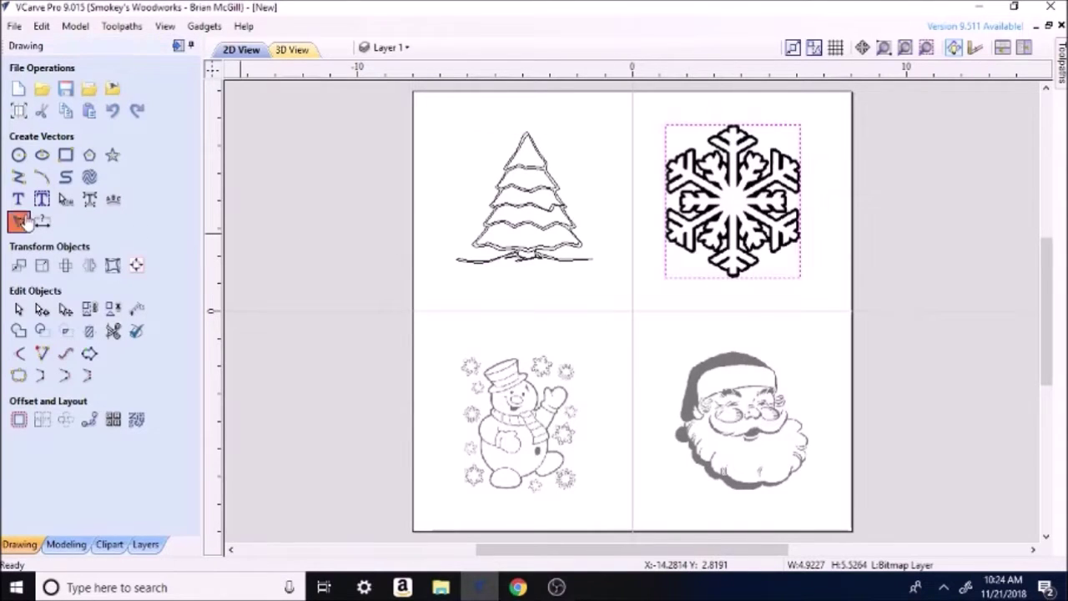
pyautogui.click(20, 221)
pyautogui.moveTo(192, 128); pyautogui.dragTo(192, 218)
pyautogui.click(88, 502)
pyautogui.click(141, 525)
pyautogui.click(36, 525)
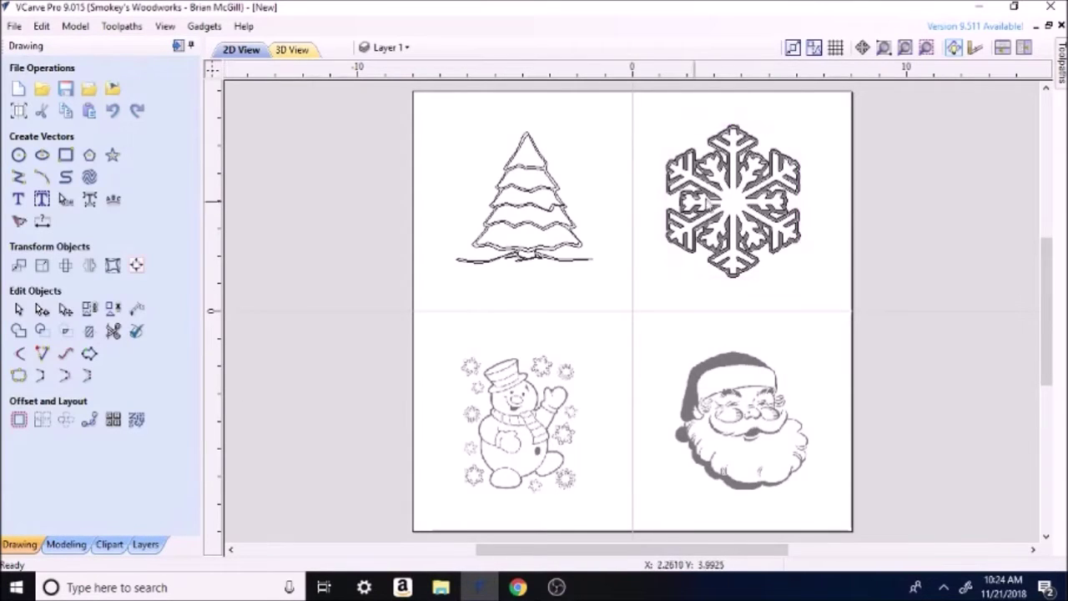
# Delete the original snowflake bitmap from behind its traced vectors
pyautogui.rightClick(736, 200)
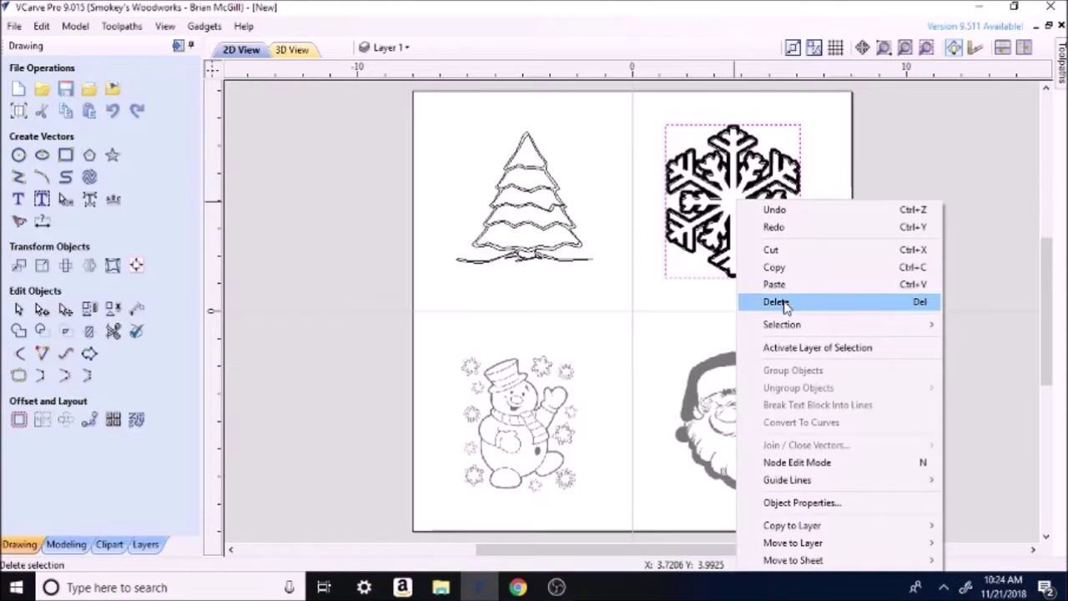
pyautogui.click(776, 302)
# Trace the snowman bitmap into vectors with the existing trace settings, and delete the original snowman bitmap
pyautogui.click(534, 448)
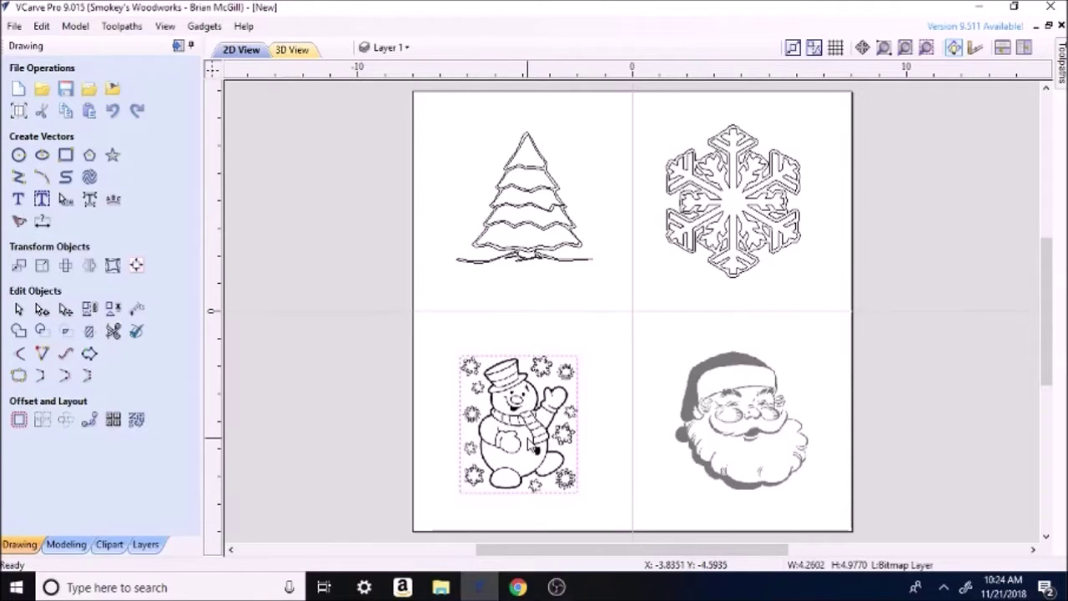
pyautogui.click(18, 222)
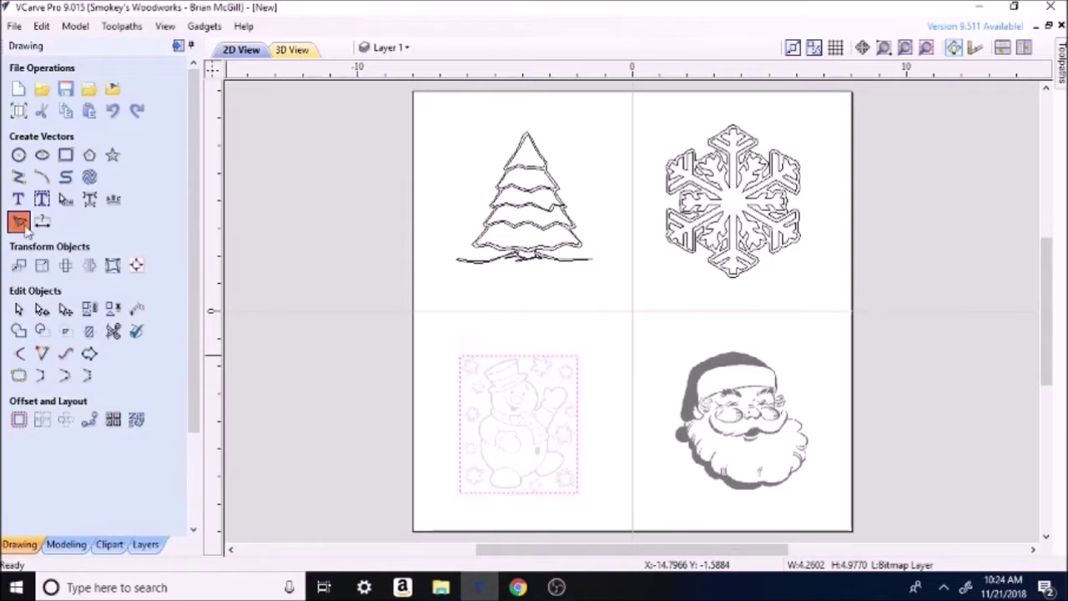
pyautogui.scroll(-3, 104, 492)
pyautogui.click(96, 503)
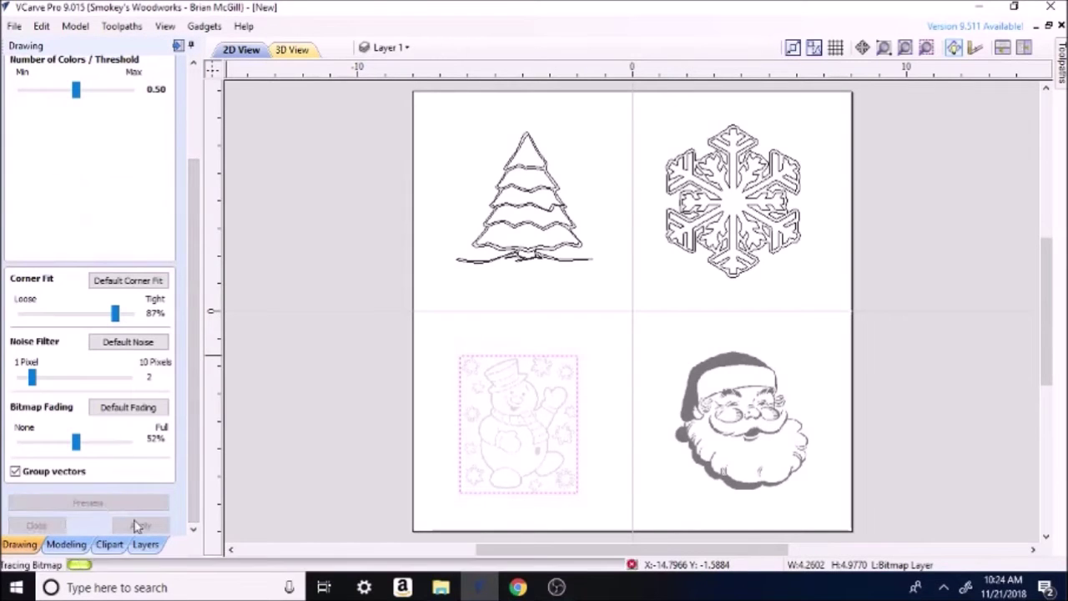
pyautogui.click(37, 526)
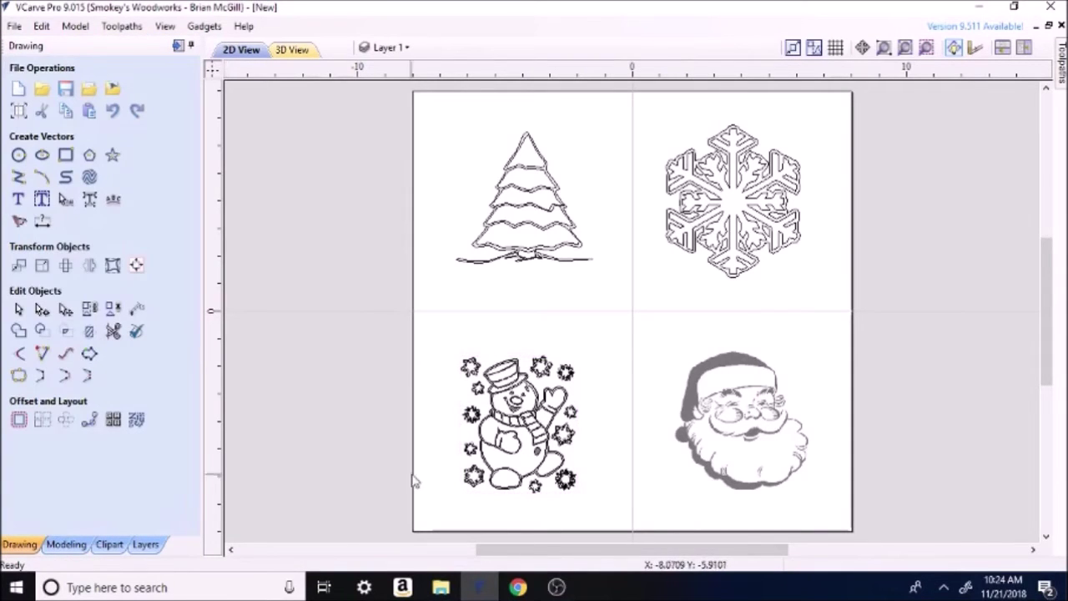
pyautogui.rightClick(522, 461)
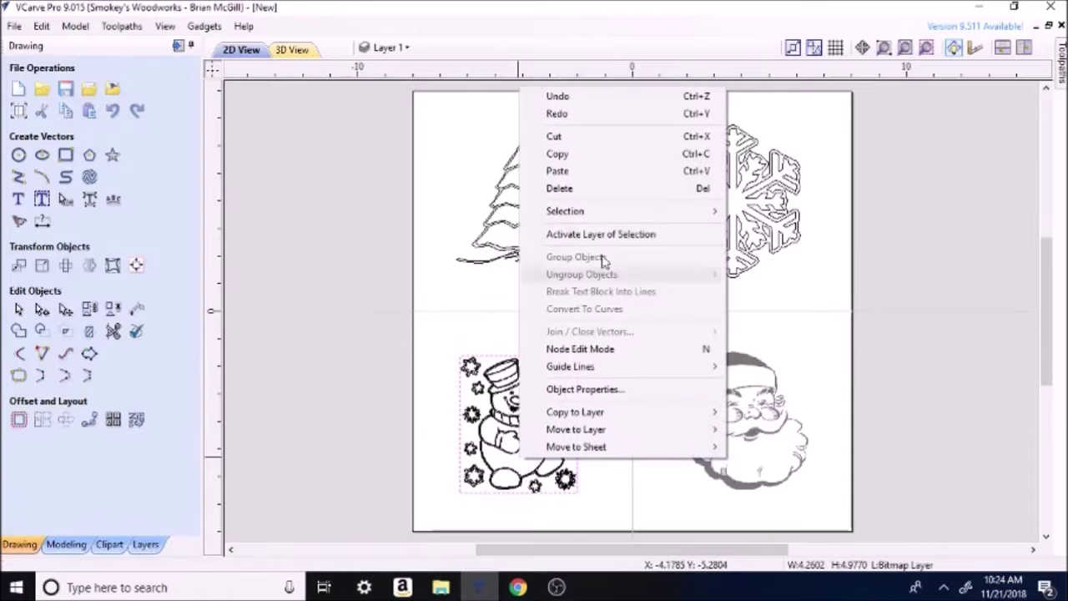
pyautogui.click(593, 191)
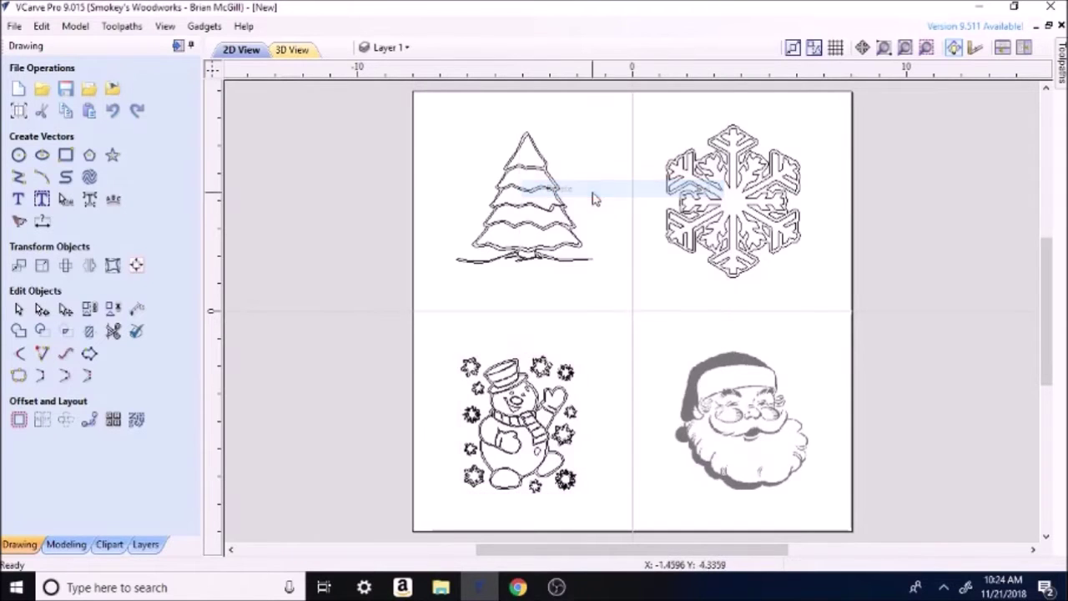
# Trace the Santa bitmap into vectors with the existing trace settings, and delete the original Santa bitmap
pyautogui.click(738, 453)
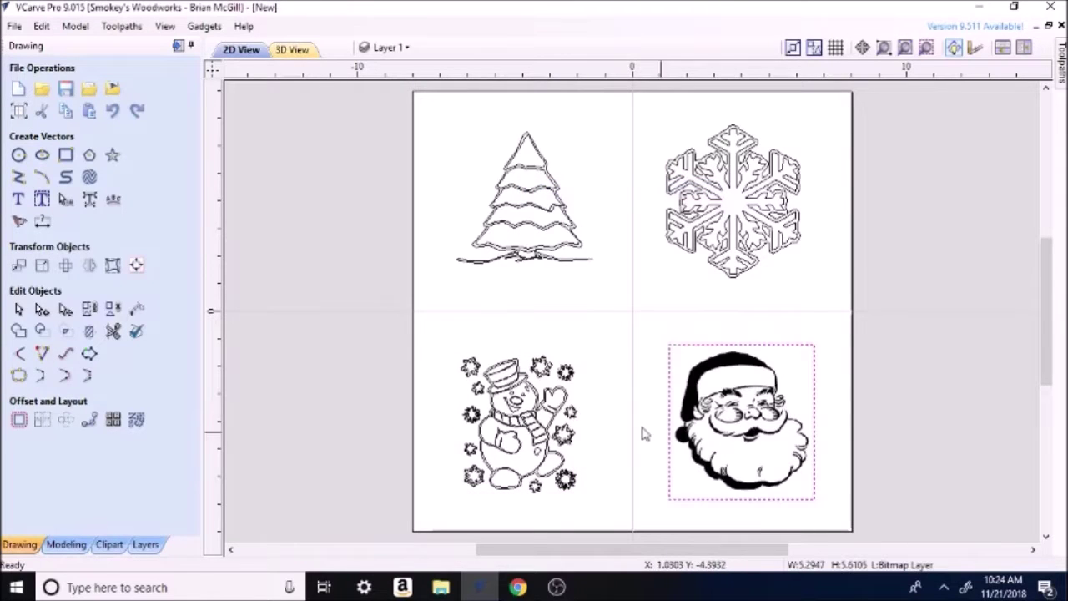
pyautogui.click(18, 220)
pyautogui.scroll(-3, 200, 330)
pyautogui.click(92, 504)
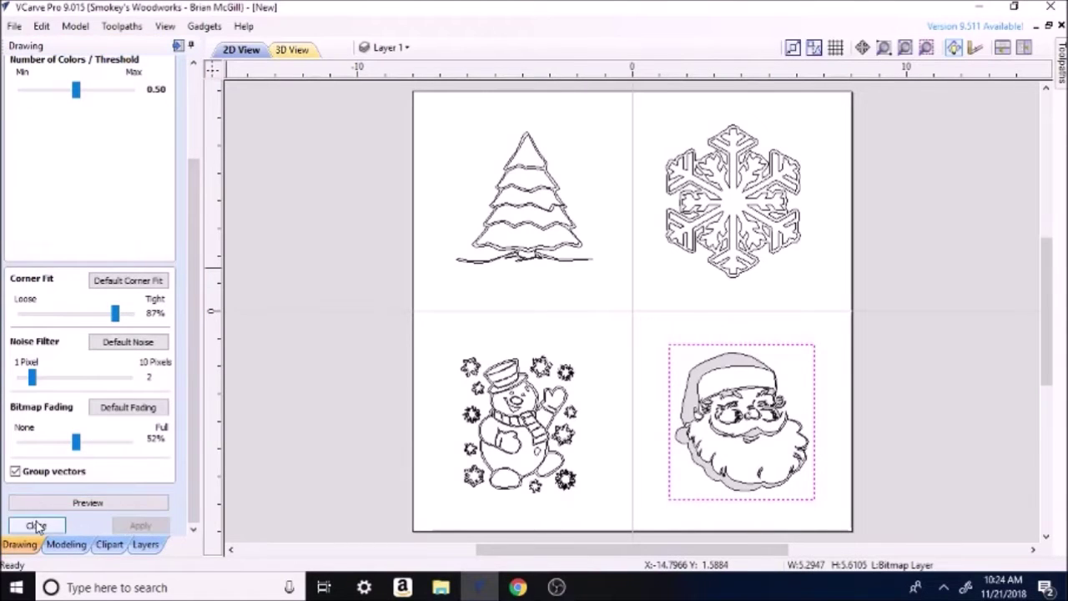
pyautogui.click(36, 526)
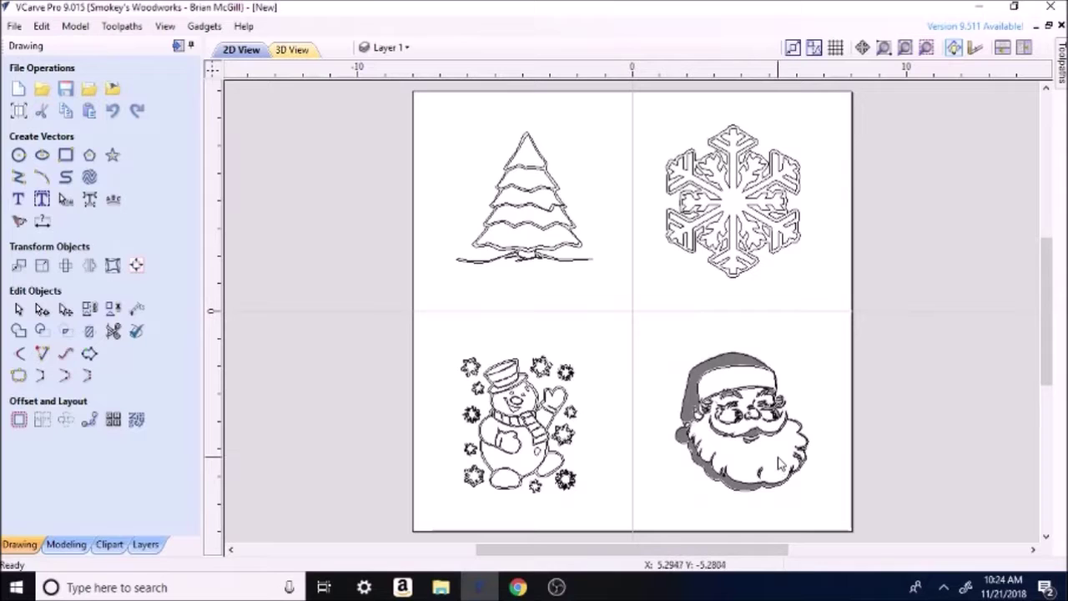
pyautogui.rightClick(781, 464)
pyautogui.click(835, 189)
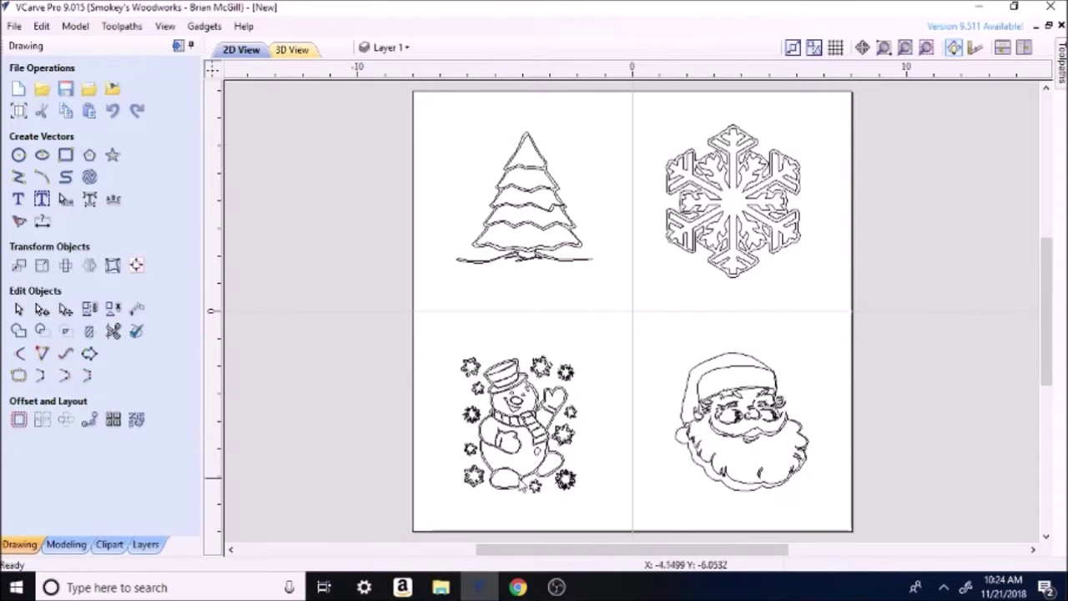
# Ungroup the traced snowman vectors back onto their original object layers
pyautogui.scroll(4, 522, 484)
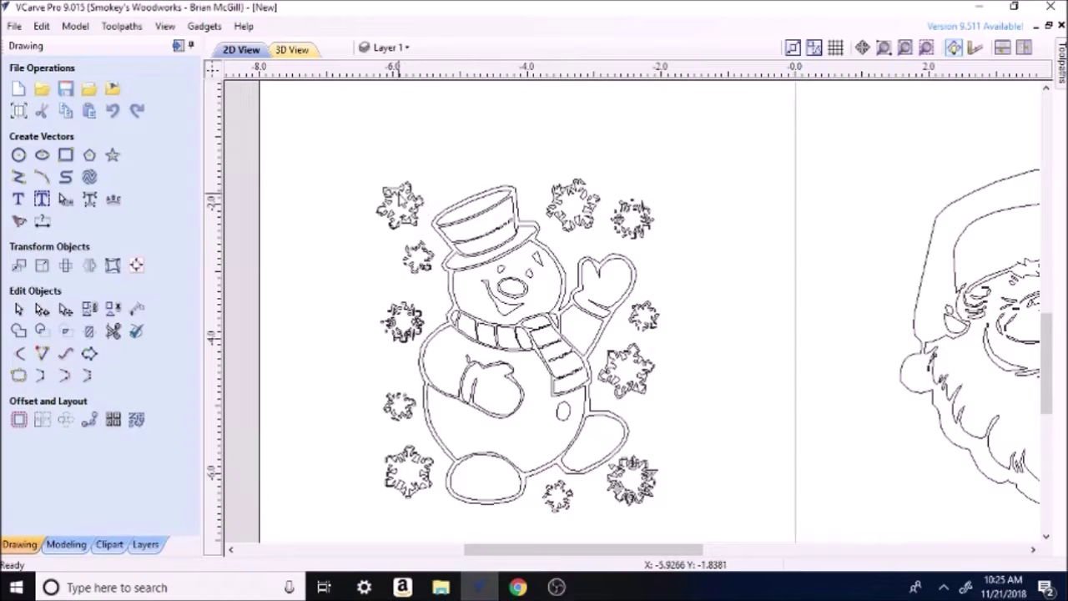
pyautogui.moveTo(360, 159); pyautogui.dragTo(709, 529)
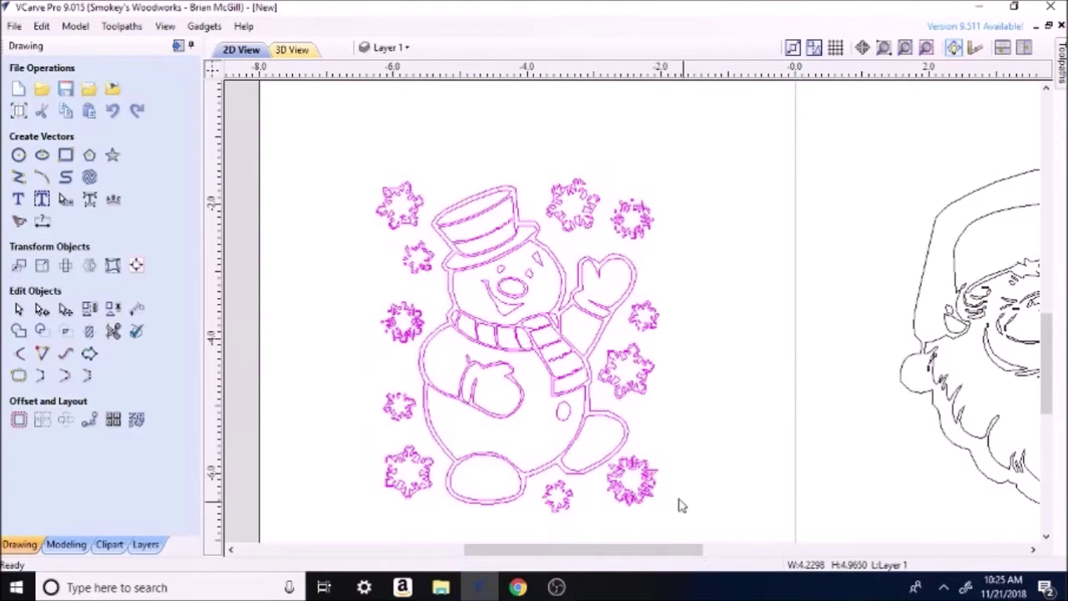
pyautogui.rightClick(560, 347)
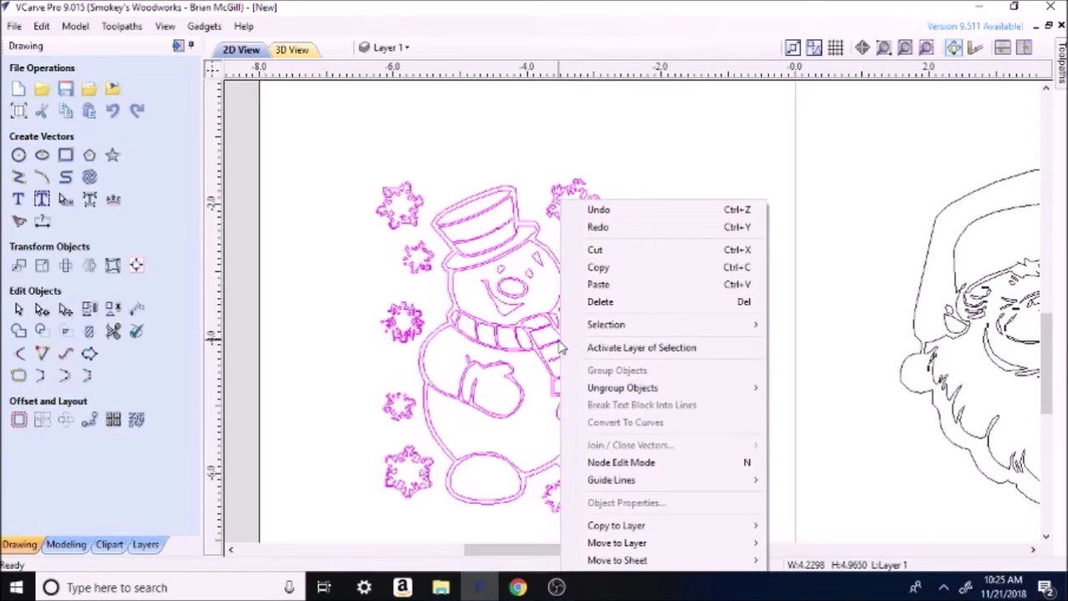
pyautogui.moveTo(623, 389)
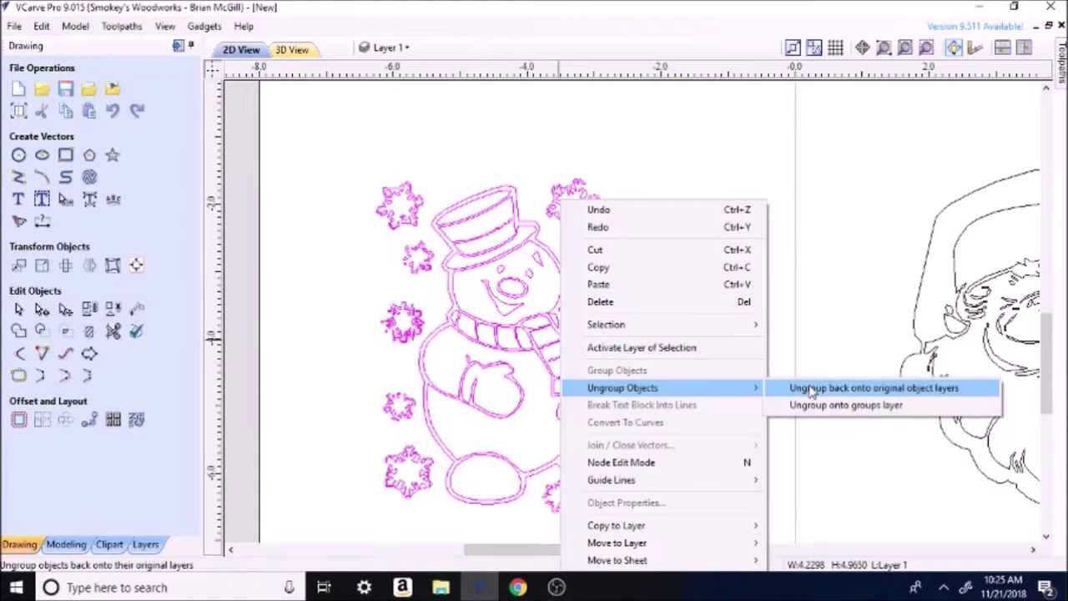
pyautogui.click(811, 390)
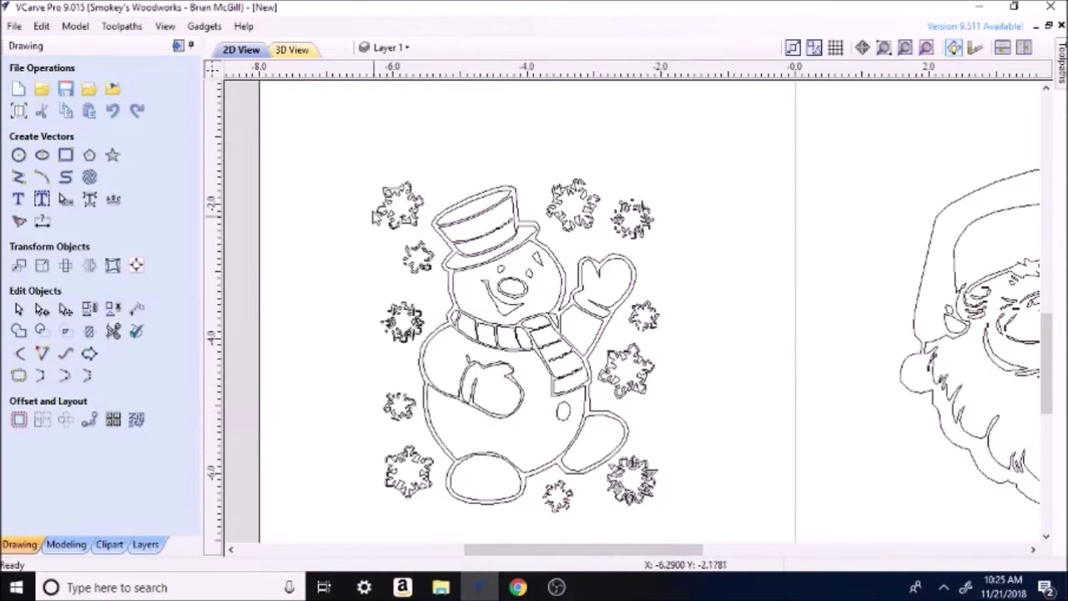
# Delete the uppermost and lowest snowflakes left of the snowman, plus part of the small one beside his belly
pyautogui.moveTo(370, 171); pyautogui.dragTo(432, 238)
pyautogui.press('Delete')
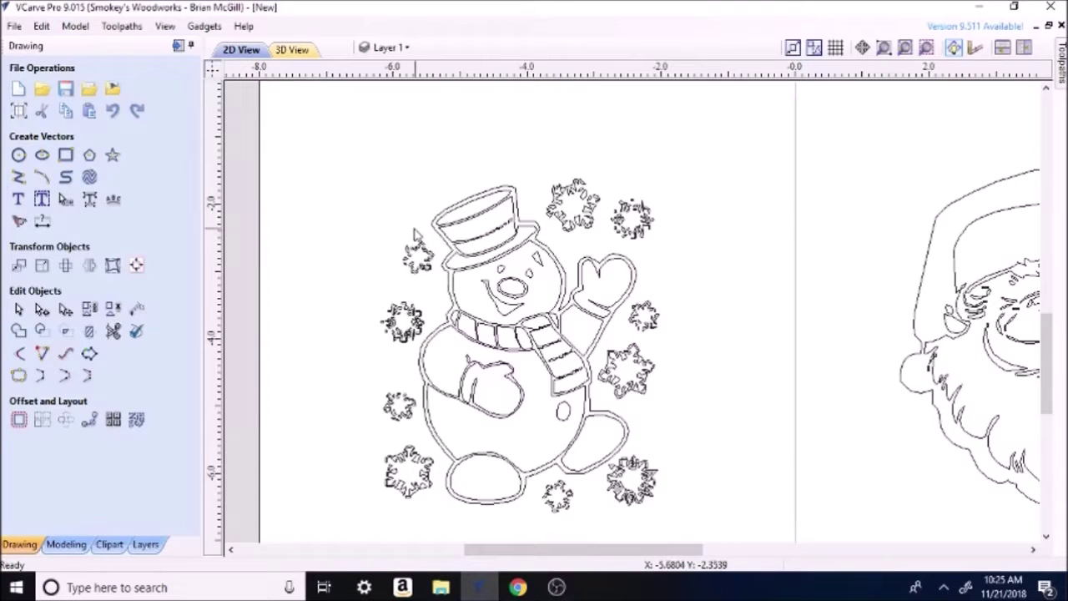
pyautogui.moveTo(417, 311); pyautogui.dragTo(416, 499)
pyautogui.click(368, 373)
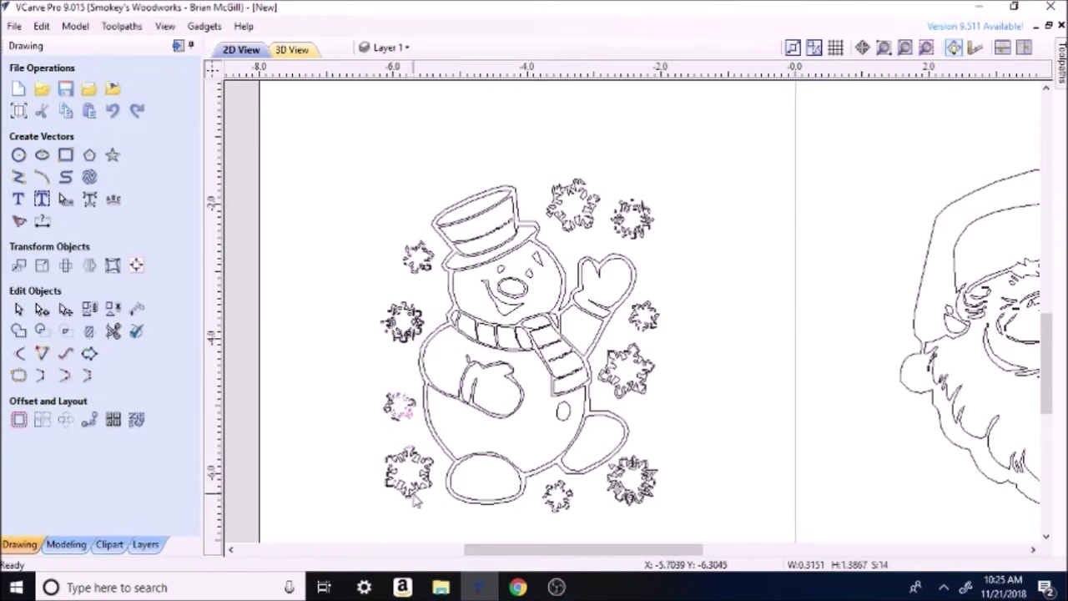
pyautogui.press('Delete')
pyautogui.moveTo(434, 448); pyautogui.dragTo(380, 503)
pyautogui.press('Delete')
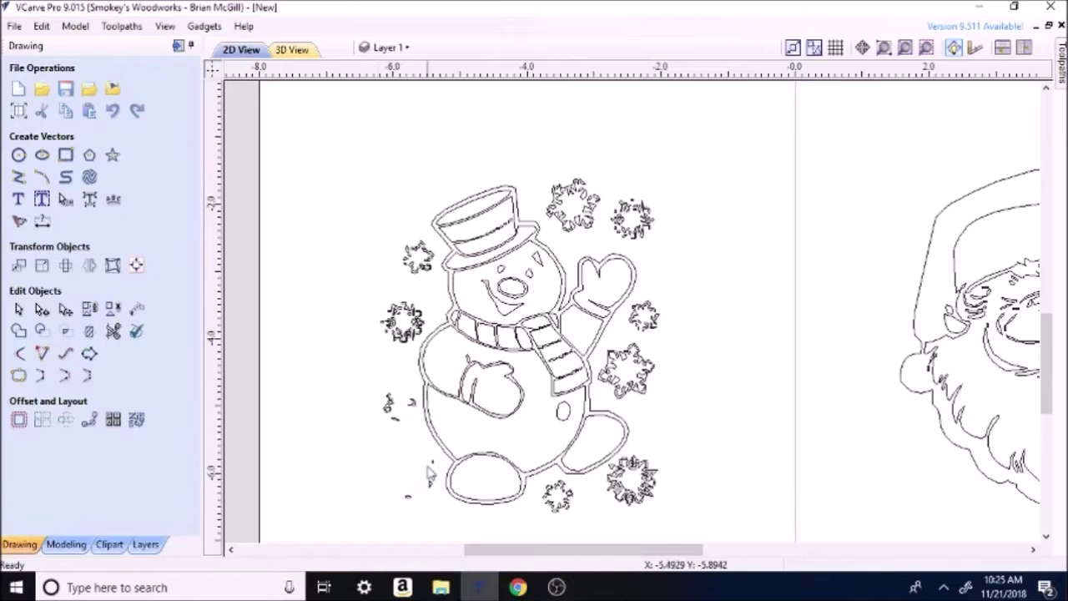
pyautogui.click(409, 496)
pyautogui.press('Delete')
# Delete the large snowflake at the lower right of the snowman, including its remaining fragments
pyautogui.moveTo(668, 468); pyautogui.dragTo(644, 501)
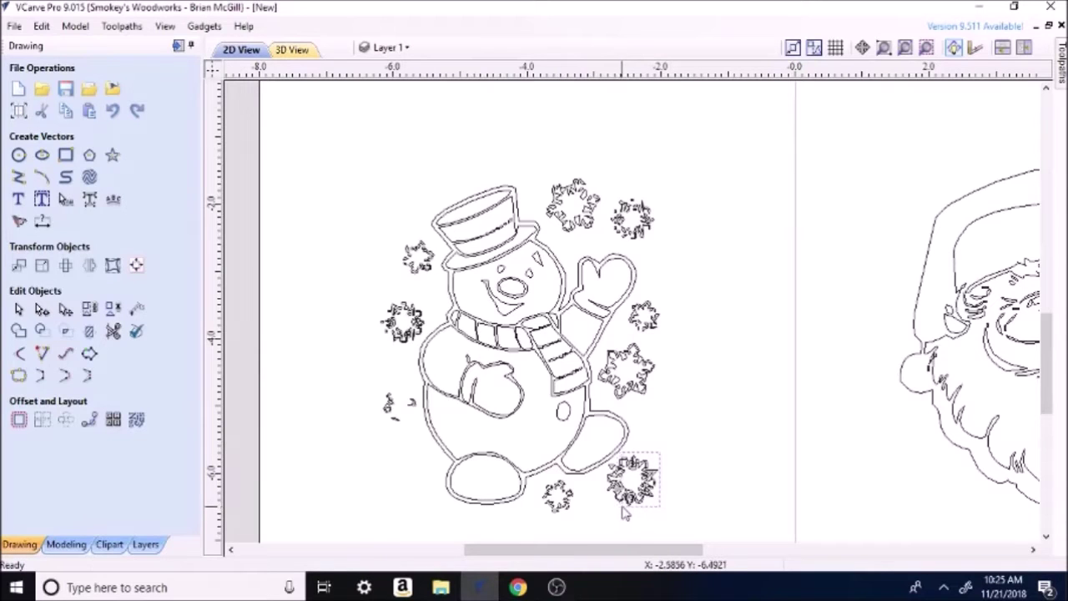
pyautogui.press('Delete')
pyautogui.moveTo(630, 466); pyautogui.dragTo(612, 515)
pyautogui.press('Delete')
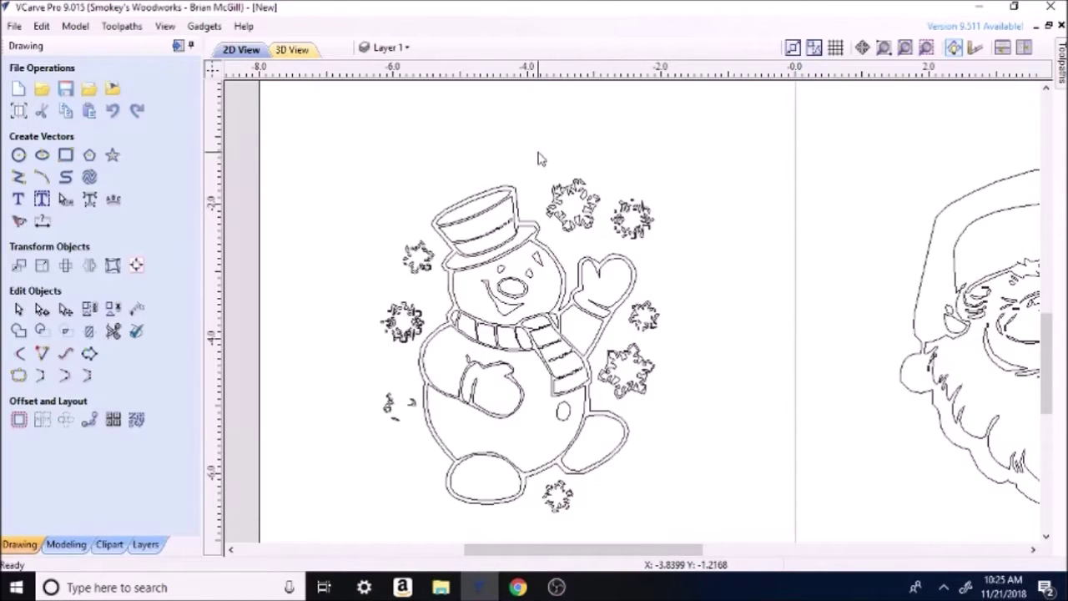
# Delete the two snowflakes above the snowman's raised mitten and the small one to its right
pyautogui.moveTo(541, 171); pyautogui.dragTo(584, 236)
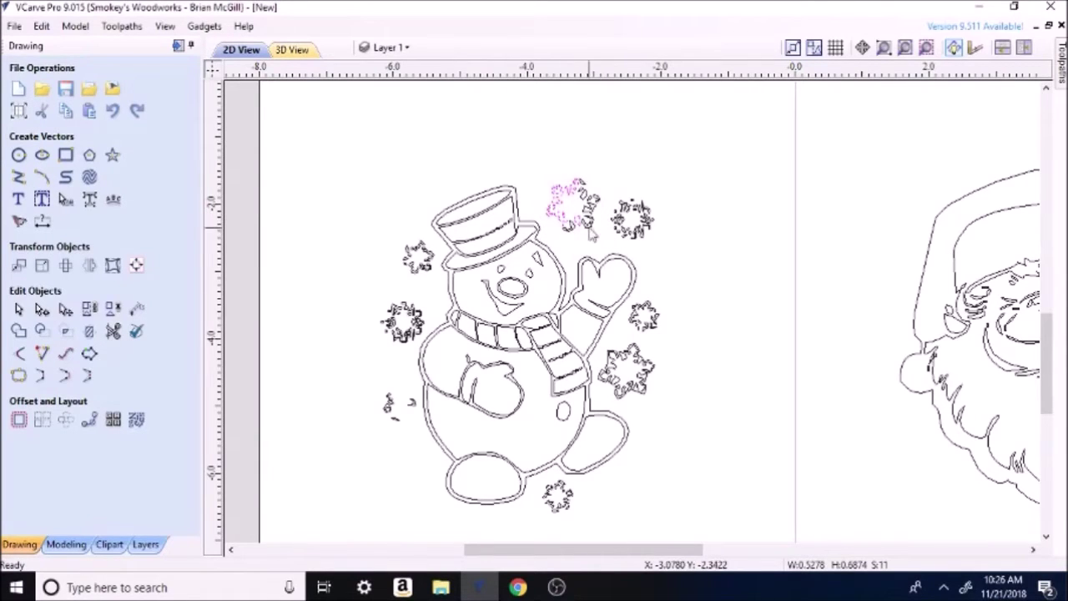
pyautogui.moveTo(542, 172); pyautogui.dragTo(666, 242)
pyautogui.press('Delete')
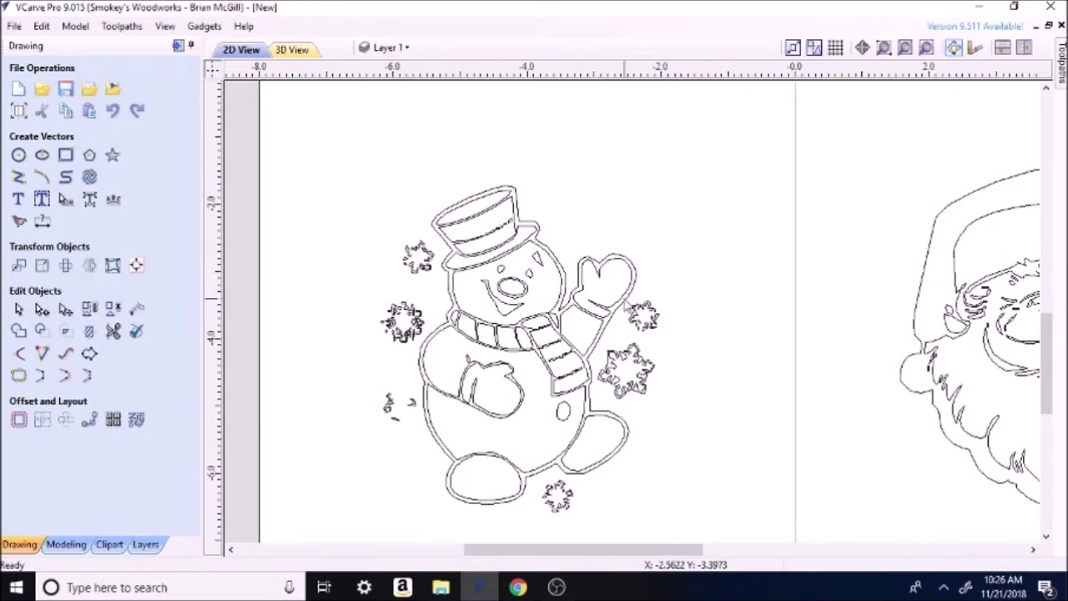
pyautogui.moveTo(630, 305); pyautogui.dragTo(661, 330)
pyautogui.press('Delete')
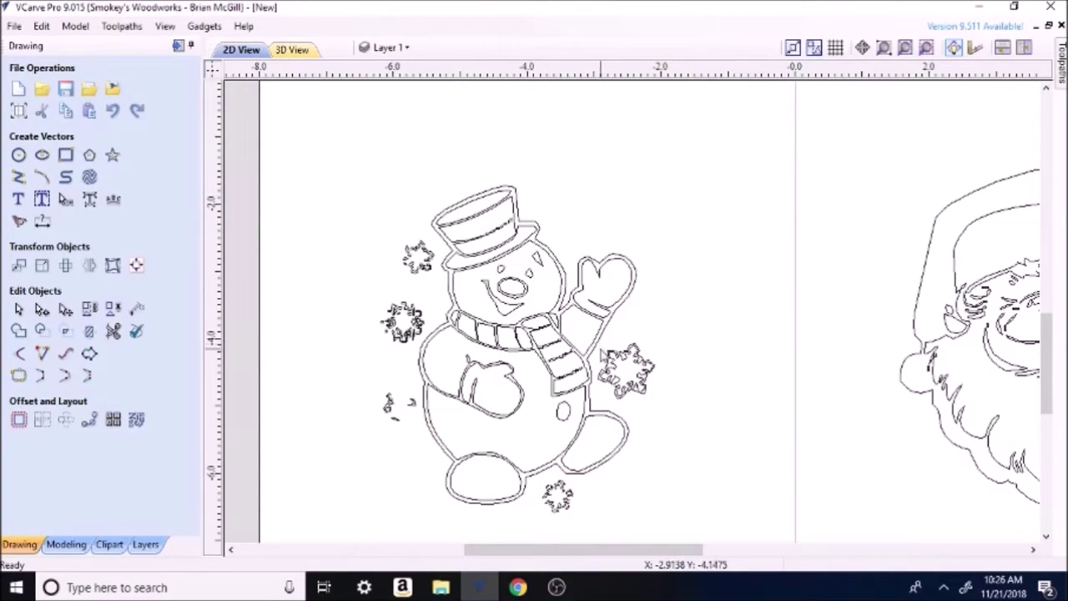
# Delete the large snowflake right of the snowman's scarf, including its leftover fragments
pyautogui.moveTo(601, 350); pyautogui.dragTo(664, 398)
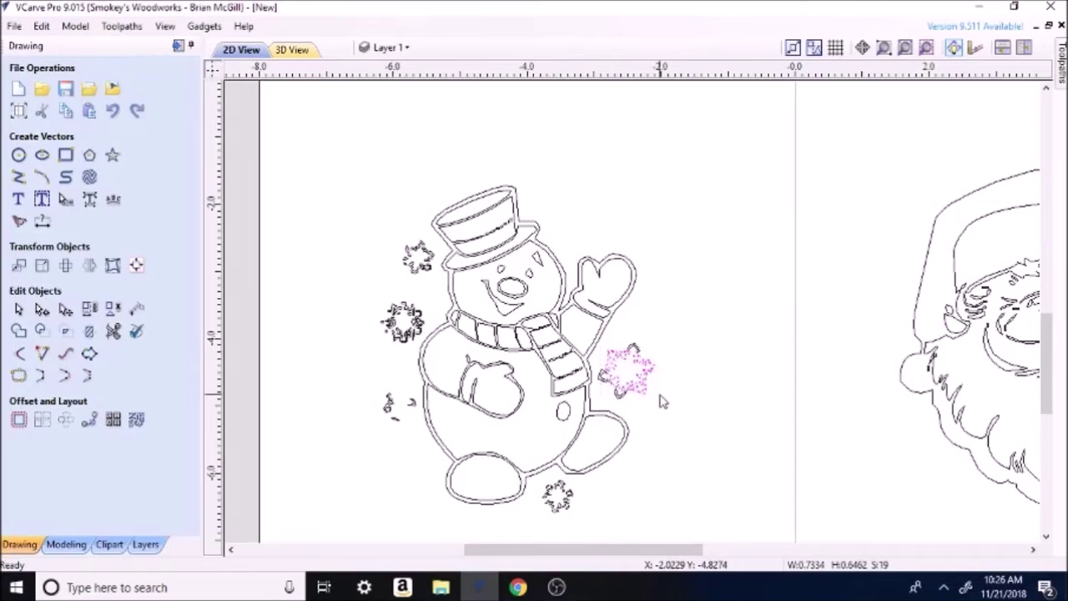
pyautogui.press('Delete')
pyautogui.moveTo(596, 367); pyautogui.dragTo(628, 399)
pyautogui.press('Delete')
pyautogui.press('Delete')
pyautogui.moveTo(650, 341); pyautogui.dragTo(641, 357)
pyautogui.press('Delete')
# Delete the small snowflake between the snowman's feet, including its leftover pieces
pyautogui.moveTo(538, 482); pyautogui.dragTo(594, 524)
pyautogui.press('Delete')
pyautogui.click(556, 510)
pyautogui.press('Delete')
pyautogui.click(557, 516)
pyautogui.press('Delete')
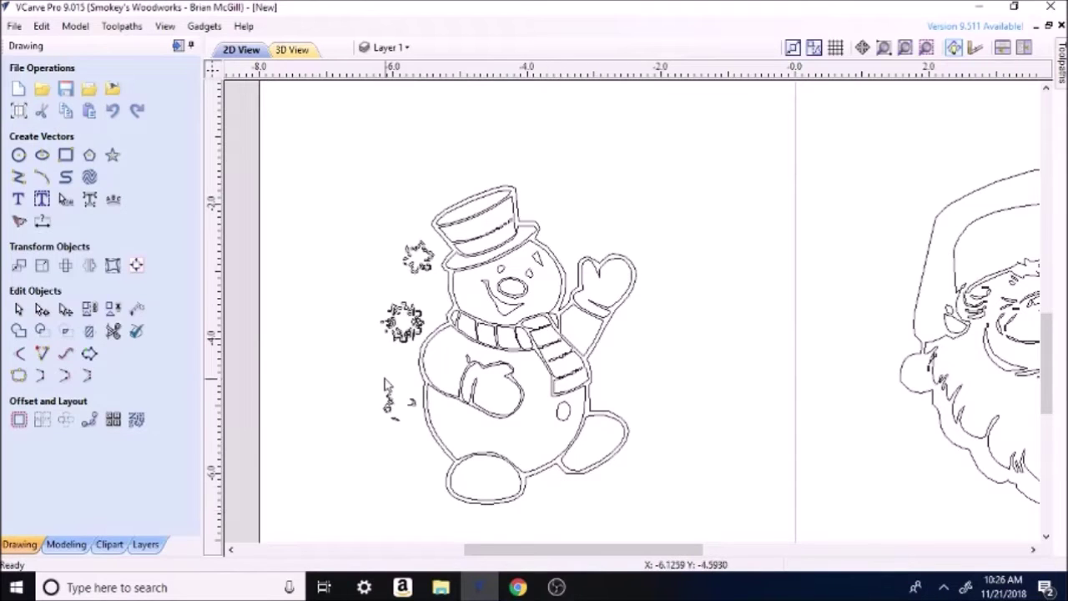
# Delete the snowflake fragments beside the snowman's belly and the snowflake left of his scarf
pyautogui.moveTo(381, 384); pyautogui.dragTo(424, 441)
pyautogui.press('Delete')
pyautogui.moveTo(373, 302); pyautogui.dragTo(428, 349)
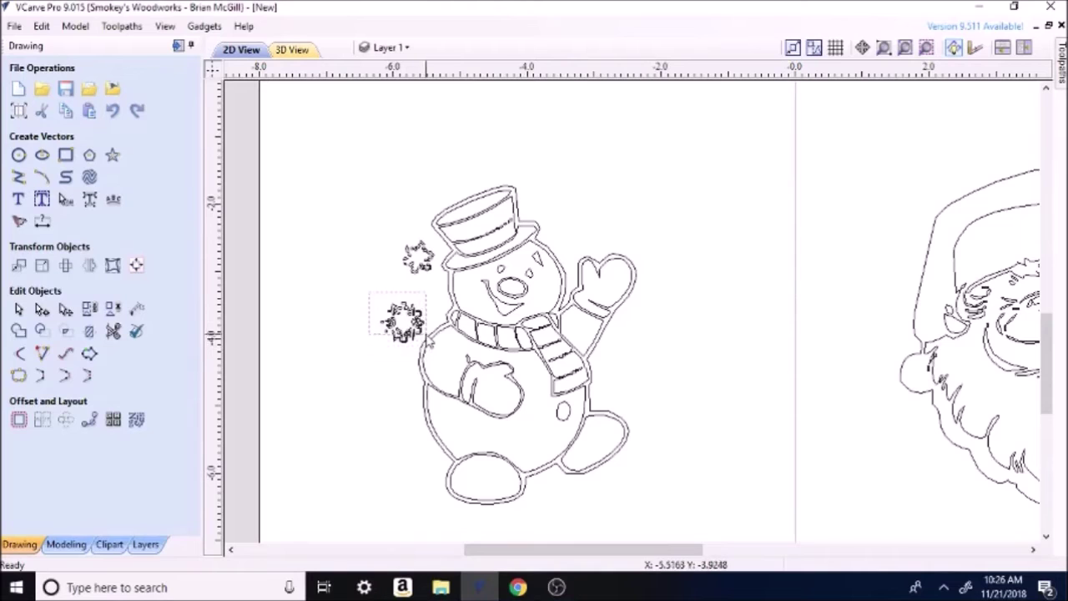
pyautogui.press('Delete')
pyautogui.moveTo(375, 322); pyautogui.dragTo(421, 352)
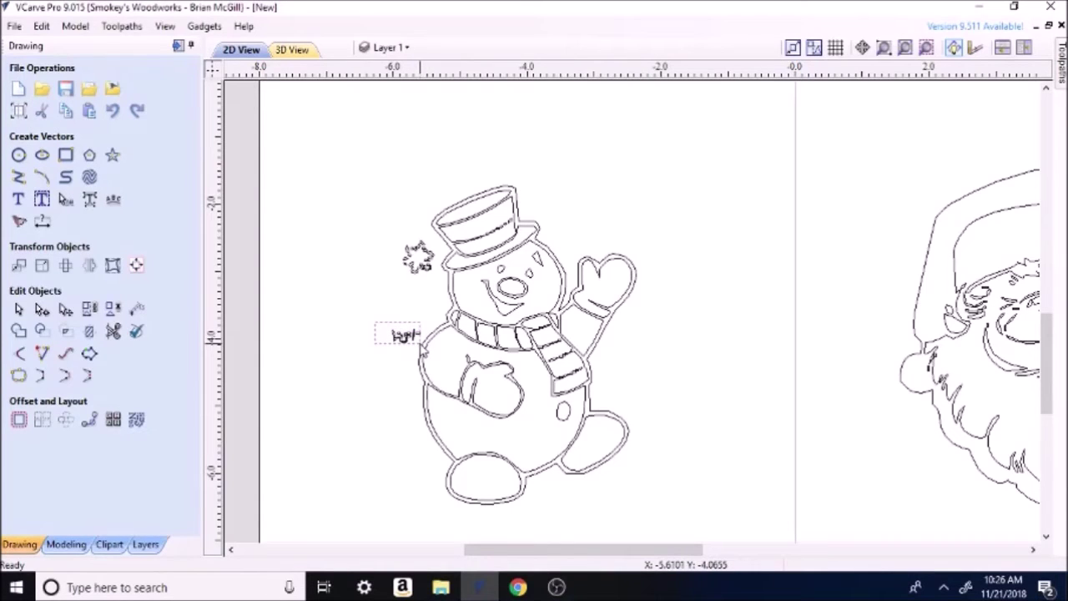
pyautogui.press('Delete')
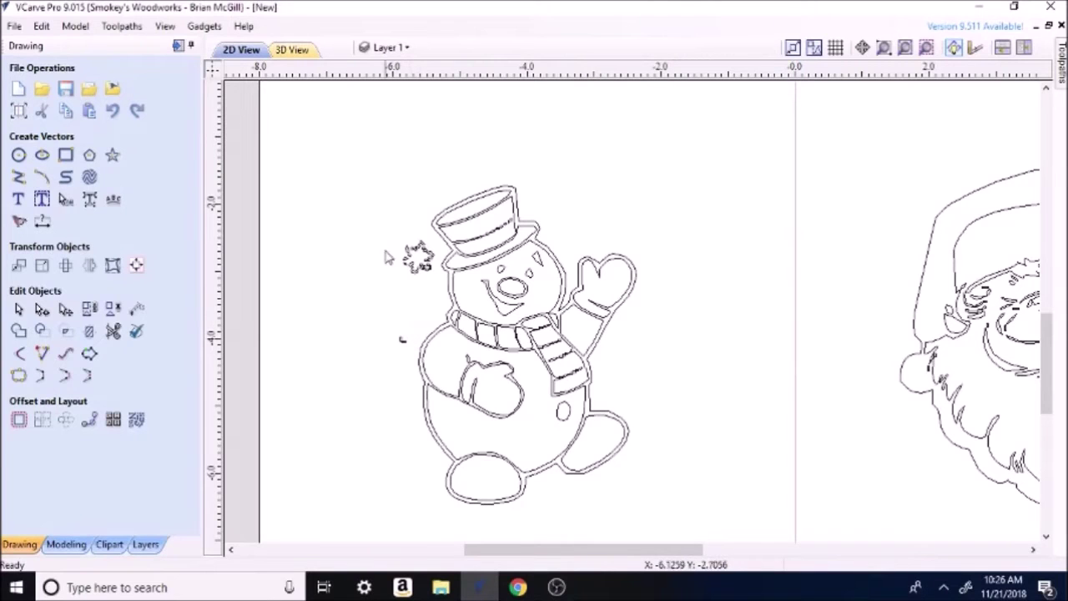
# Delete the small snowflake left of the snowman's hat brim and the last stray fragment below it
pyautogui.click(436, 276)
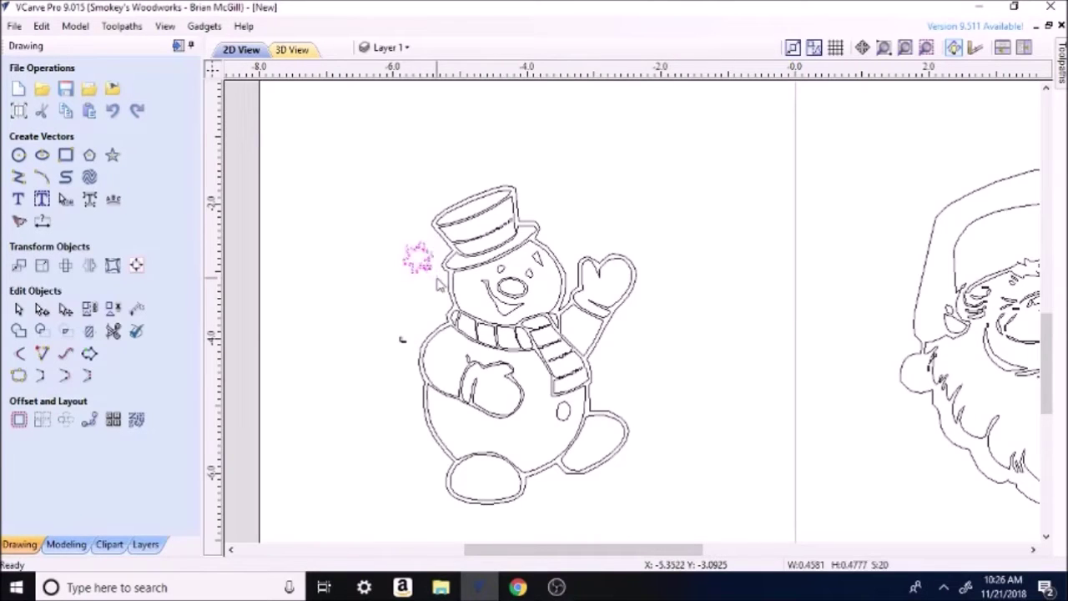
pyautogui.press('Delete')
pyautogui.press('Delete')
pyautogui.click(401, 342)
pyautogui.press('Delete')
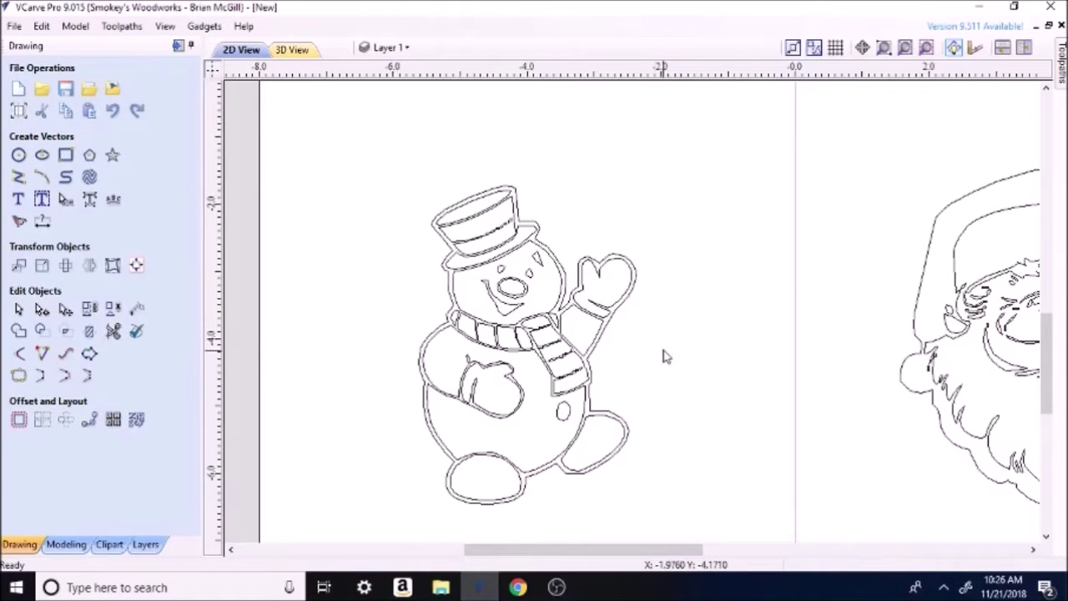
# Compare selecting the grouped Santa vectors with selecting only the ungrouped snowman's outer outline
pyautogui.scroll(-1, 666, 356)
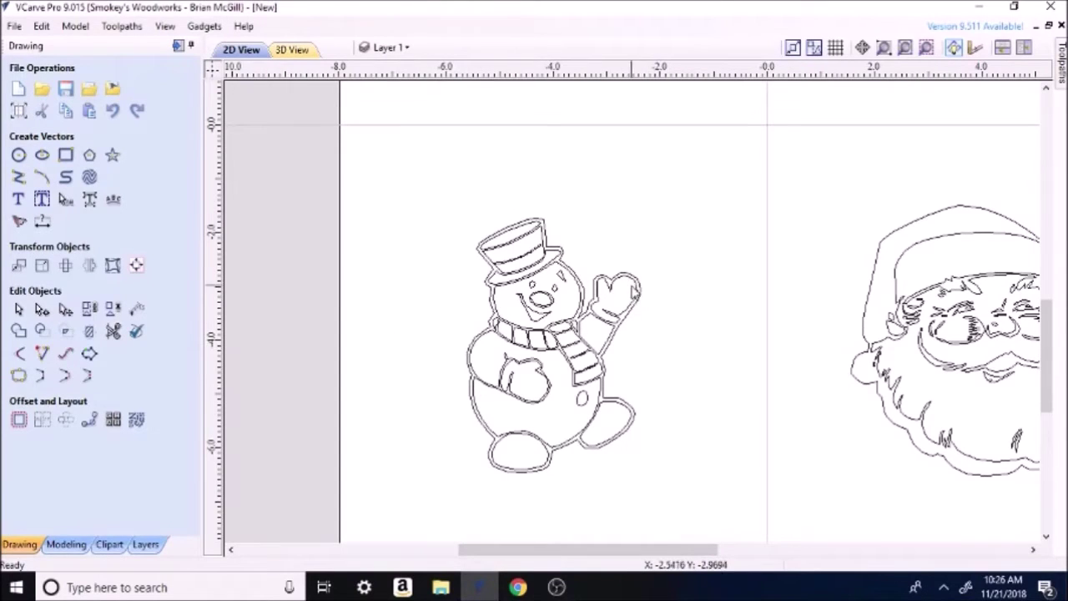
pyautogui.click(868, 302)
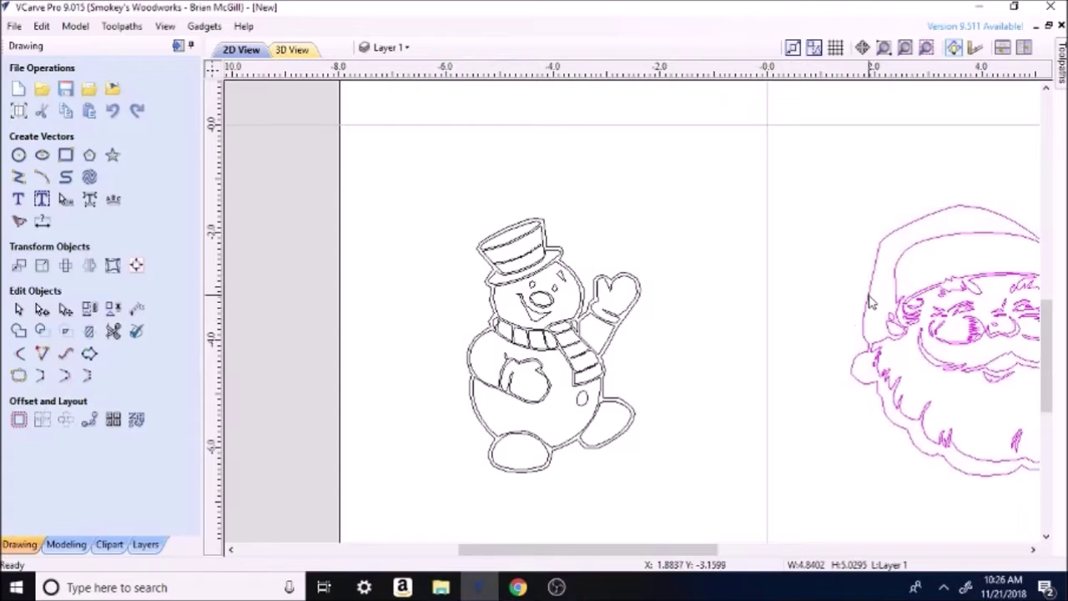
pyautogui.click(667, 355)
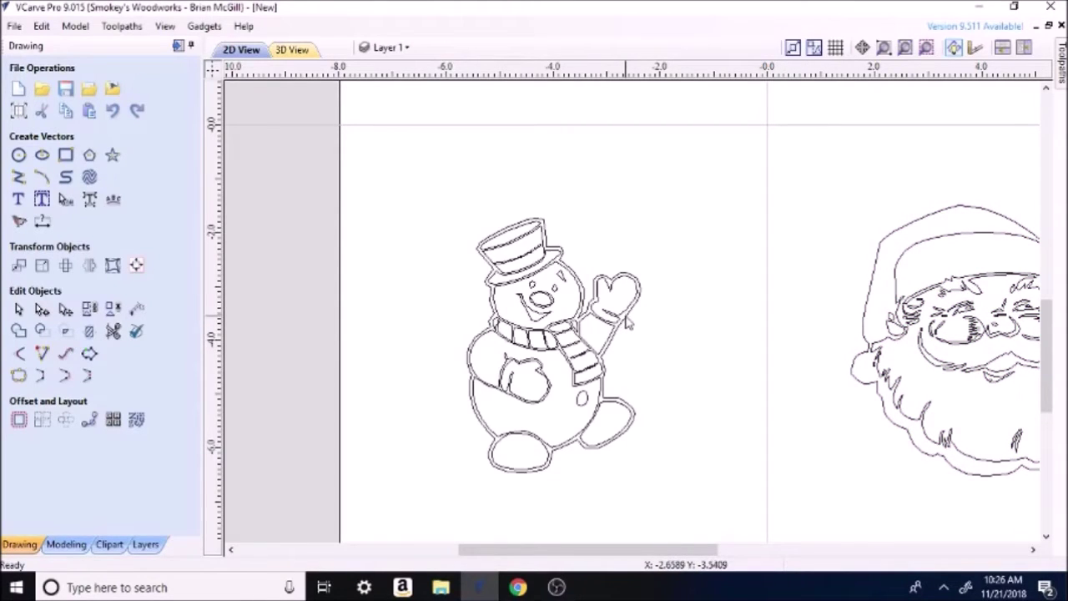
pyautogui.click(627, 323)
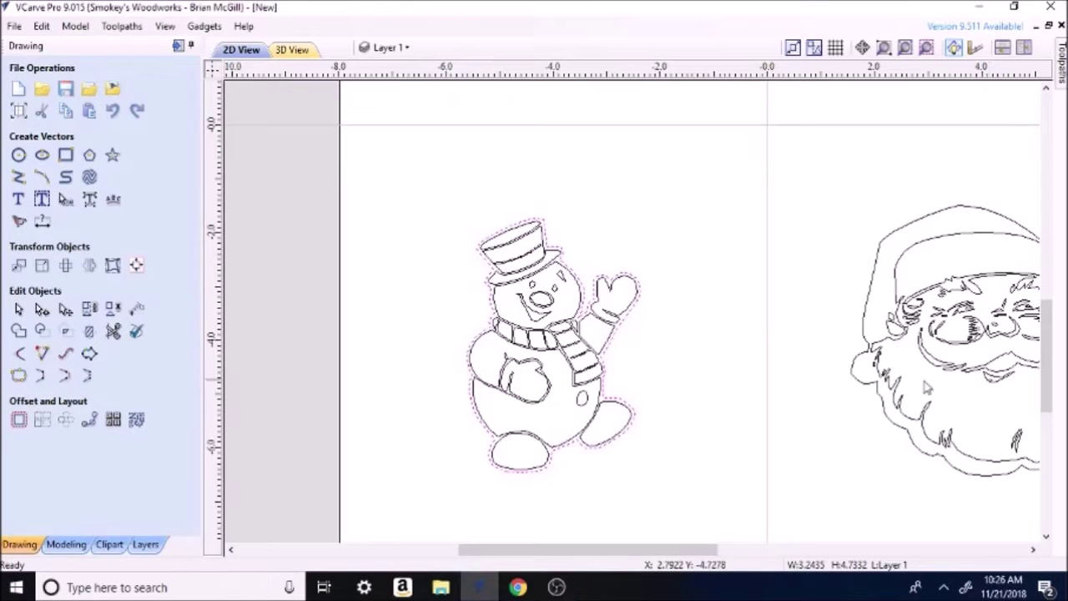
# Compare selecting the grouped Santa with selecting the snowman's outer outline and the mitten on his belly individually
pyautogui.click(870, 300)
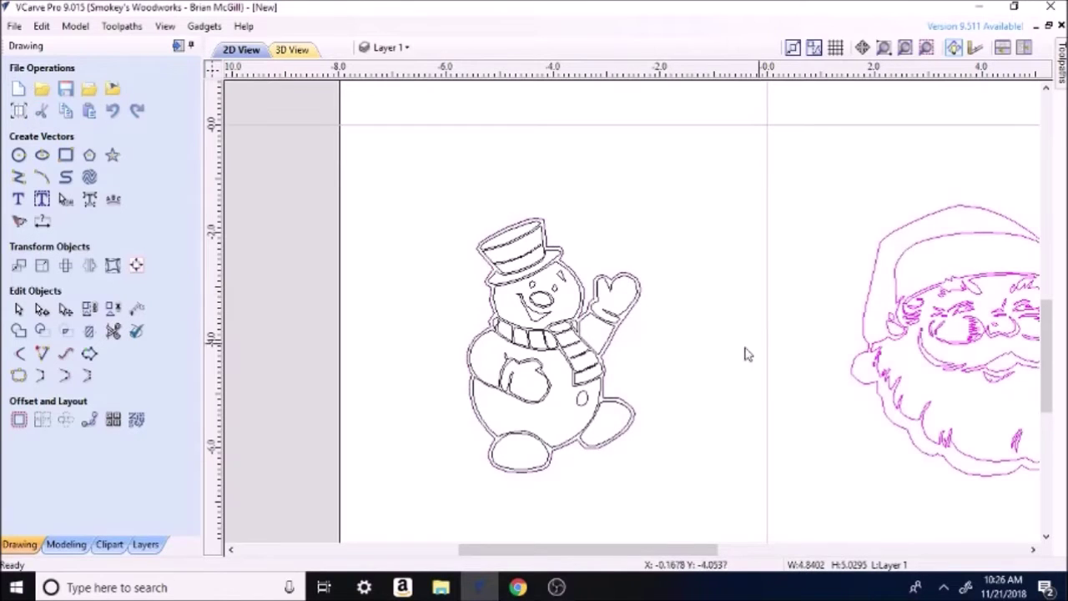
pyautogui.click(628, 326)
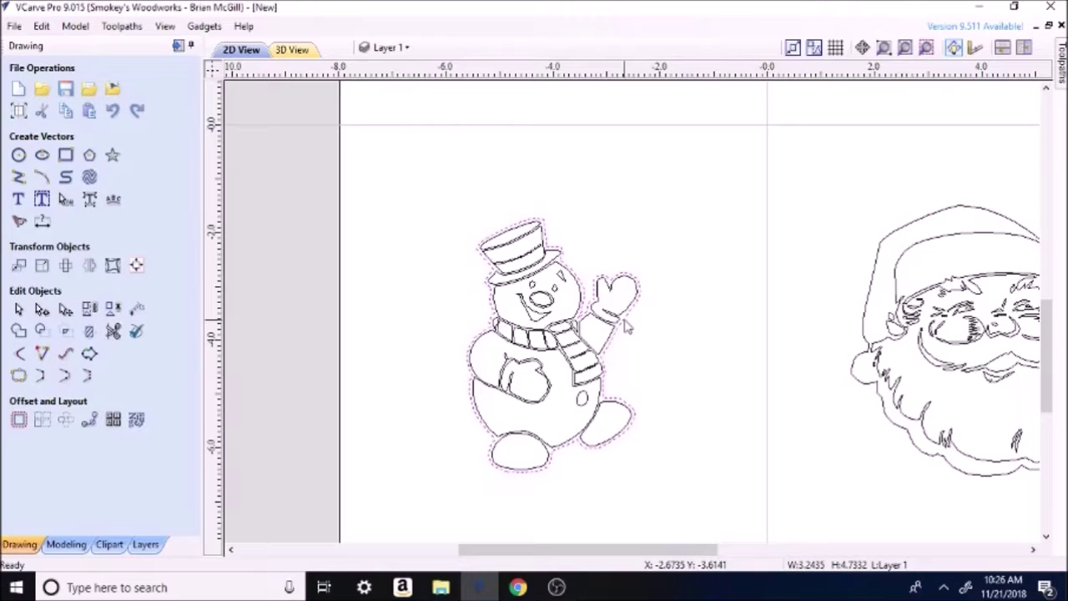
pyautogui.click(561, 349)
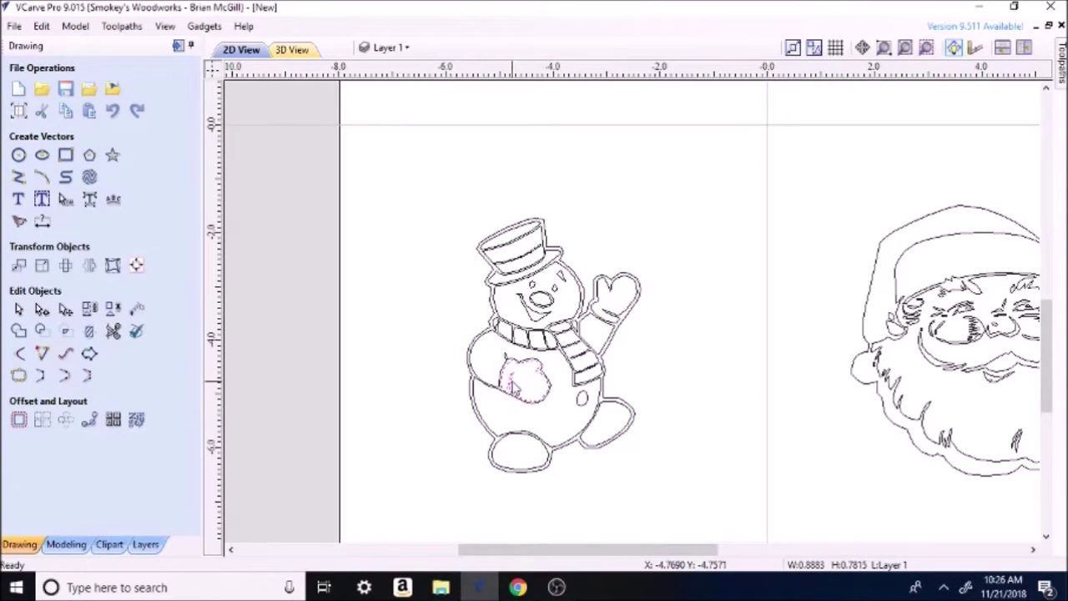
pyautogui.click(720, 386)
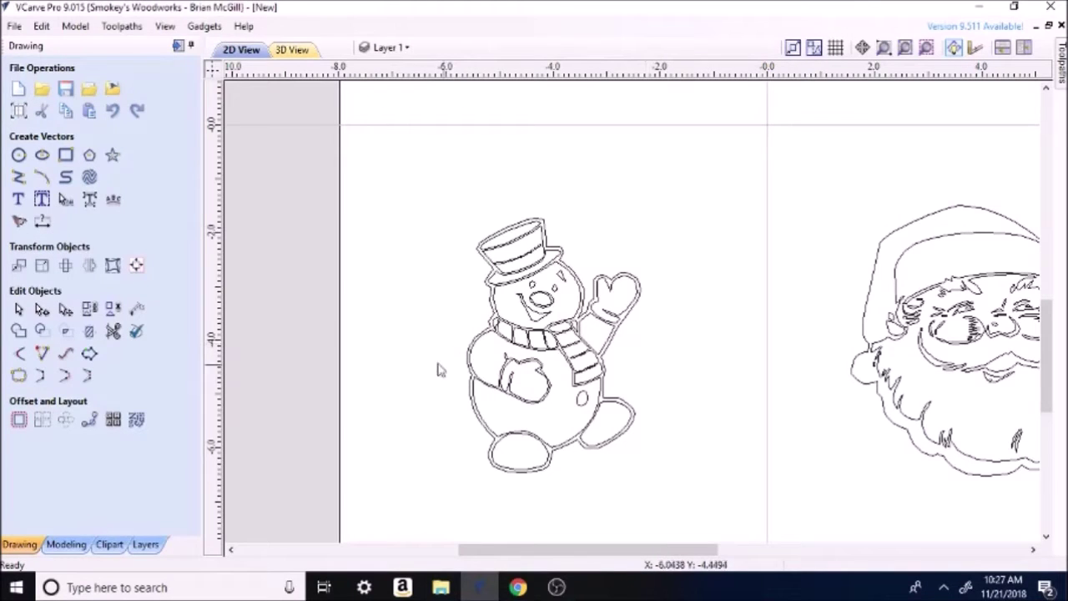
# Compare enclosing and crossing window selections on the snowman's body, hat and raised foot
pyautogui.moveTo(424, 324); pyautogui.dragTo(637, 457)
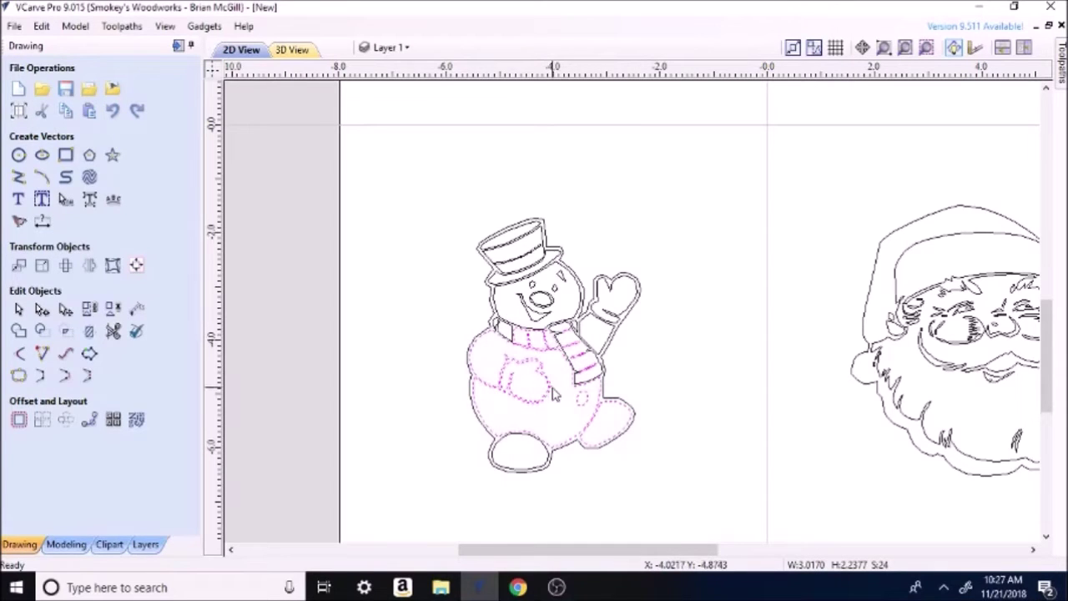
pyautogui.moveTo(458, 203); pyautogui.dragTo(578, 292)
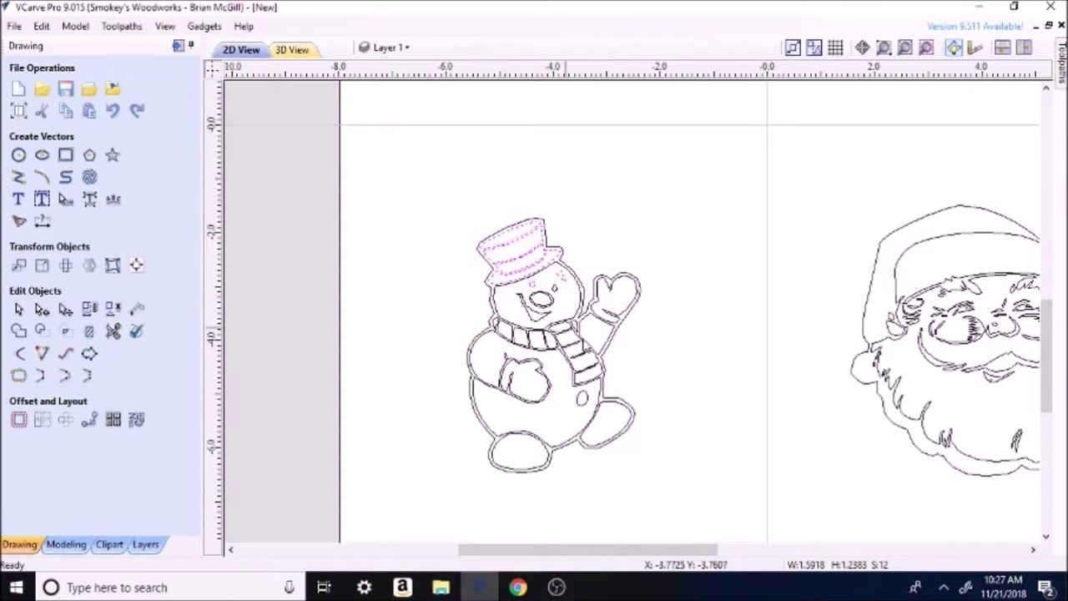
pyautogui.click(713, 356)
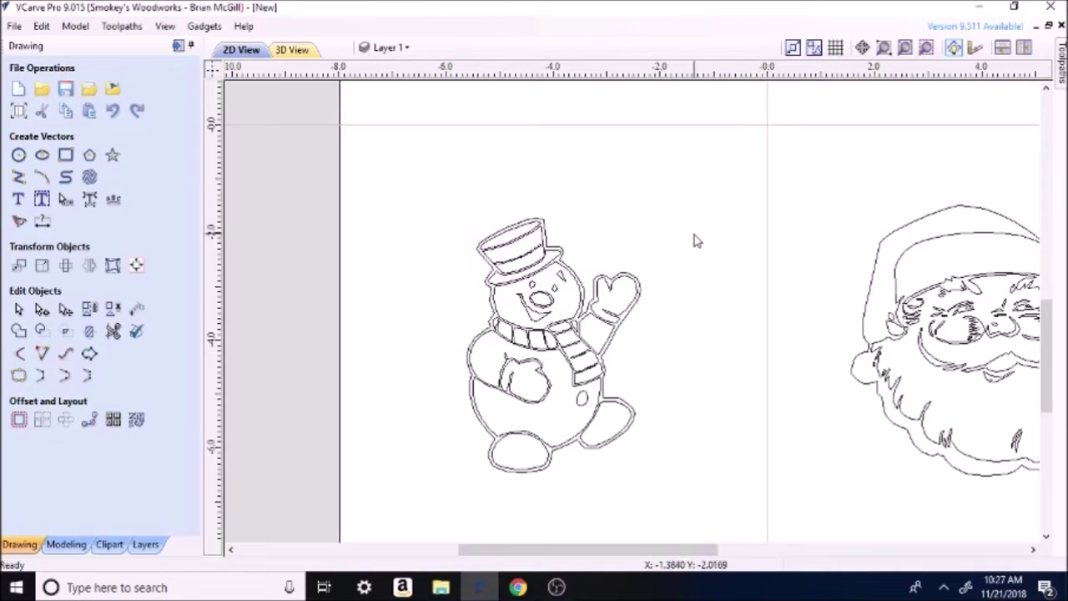
pyautogui.moveTo(689, 256); pyautogui.dragTo(478, 449)
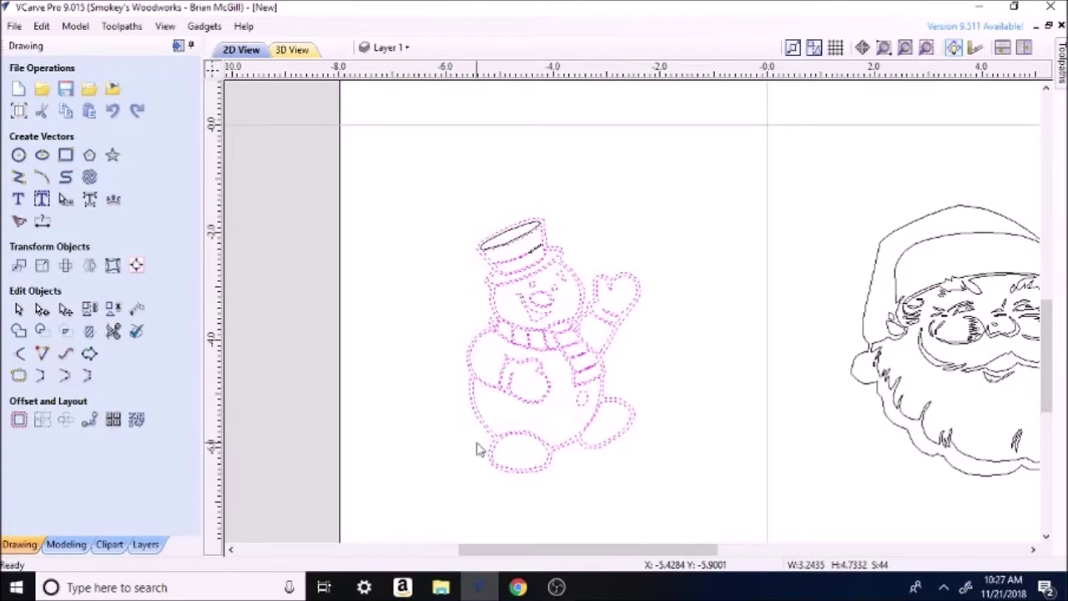
pyautogui.click(673, 417)
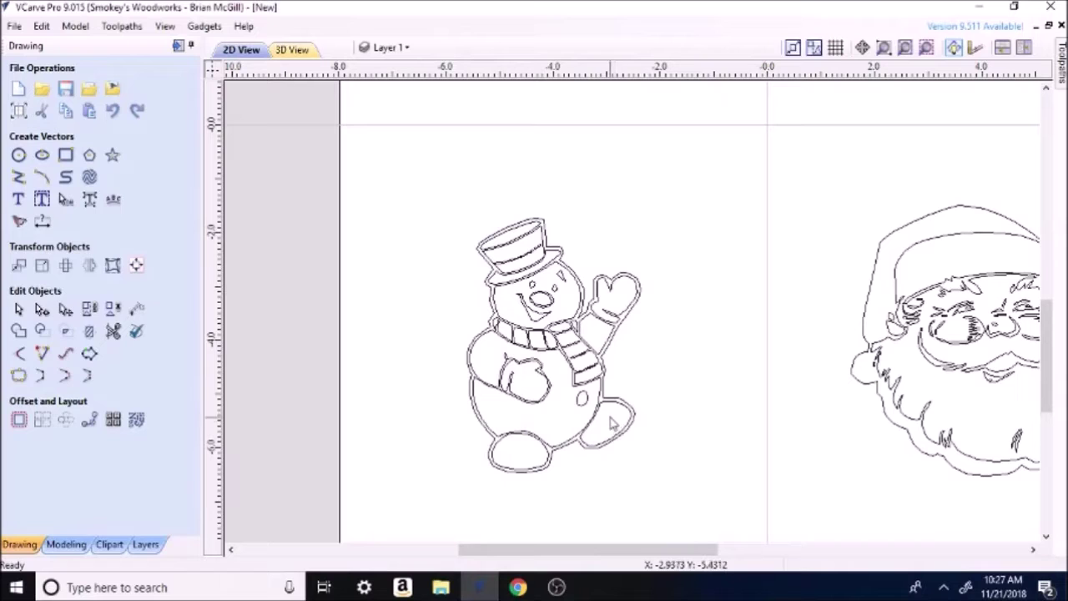
pyautogui.moveTo(608, 409); pyautogui.dragTo(659, 424)
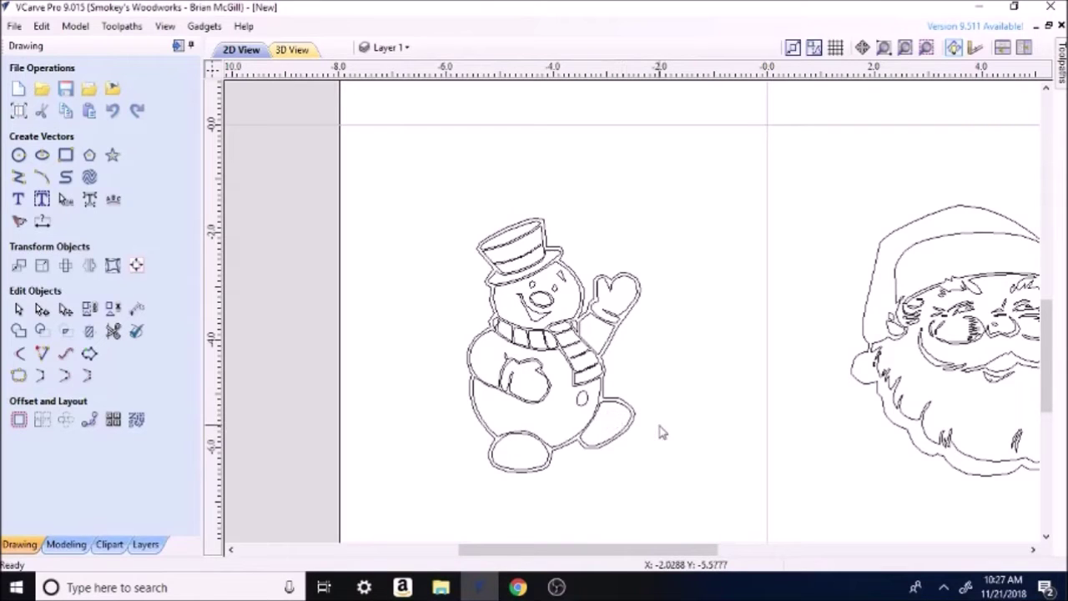
pyautogui.moveTo(647, 402); pyautogui.dragTo(611, 431)
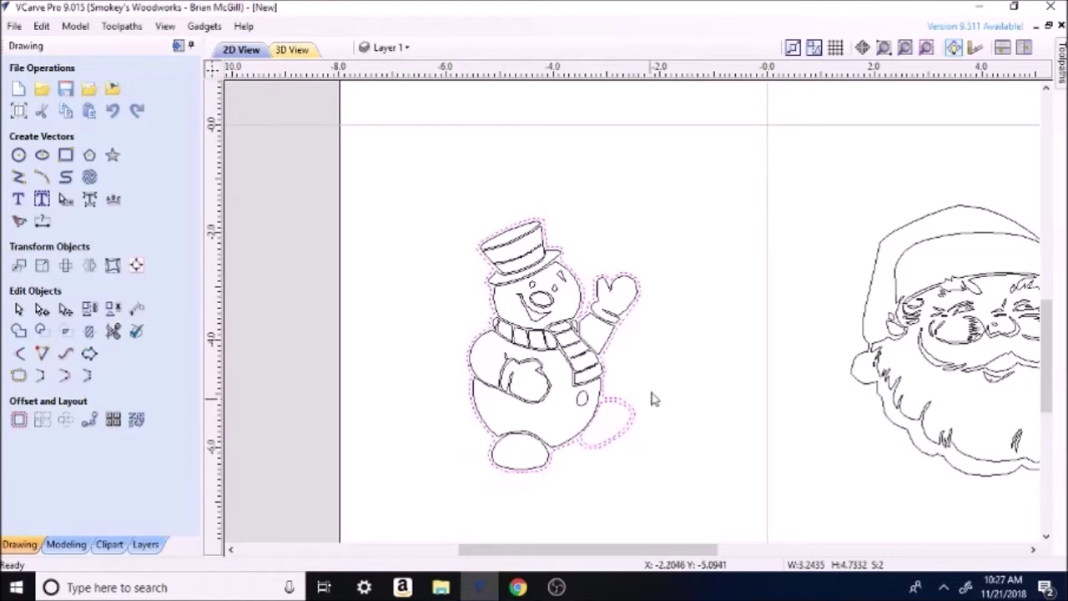
pyautogui.click(714, 356)
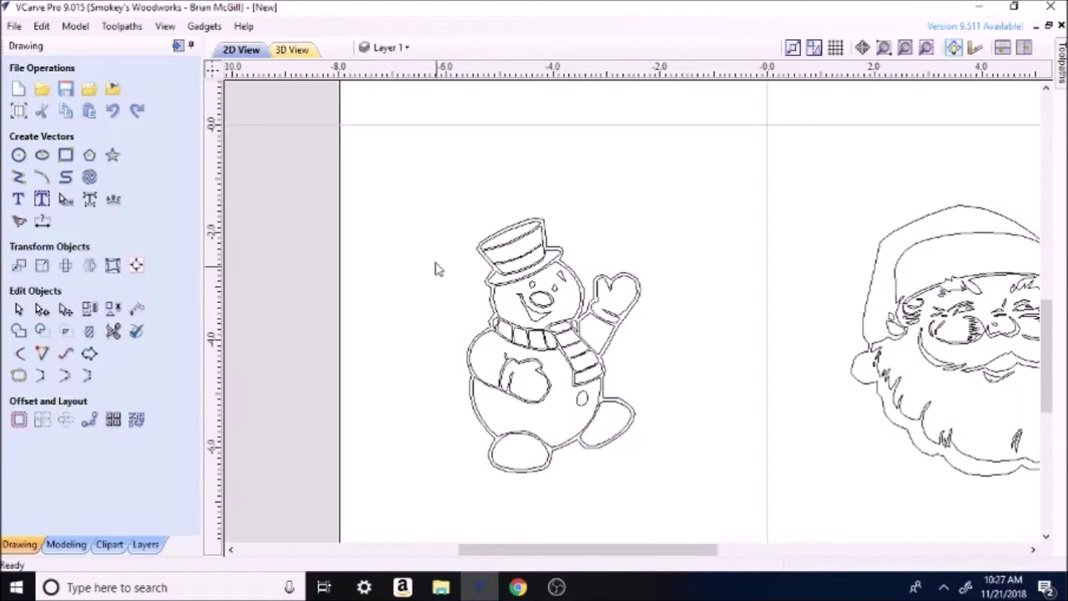
# Group all the snowman vectors into one object and check that they select together
pyautogui.moveTo(424, 208); pyautogui.dragTo(681, 506)
pyautogui.rightClick(557, 354)
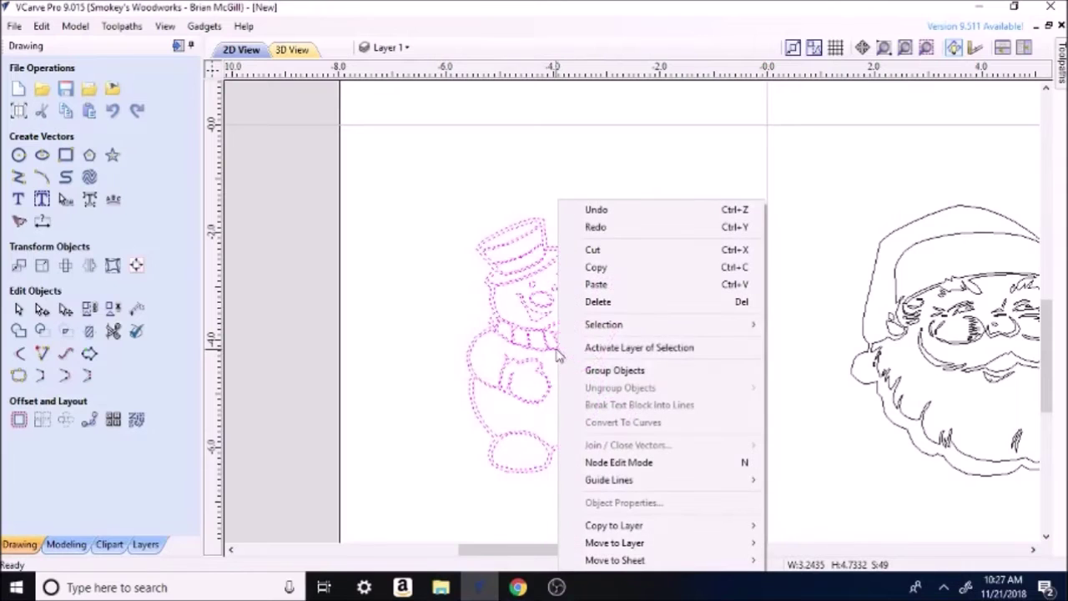
pyautogui.click(616, 370)
pyautogui.click(679, 363)
pyautogui.click(581, 363)
pyautogui.click(647, 366)
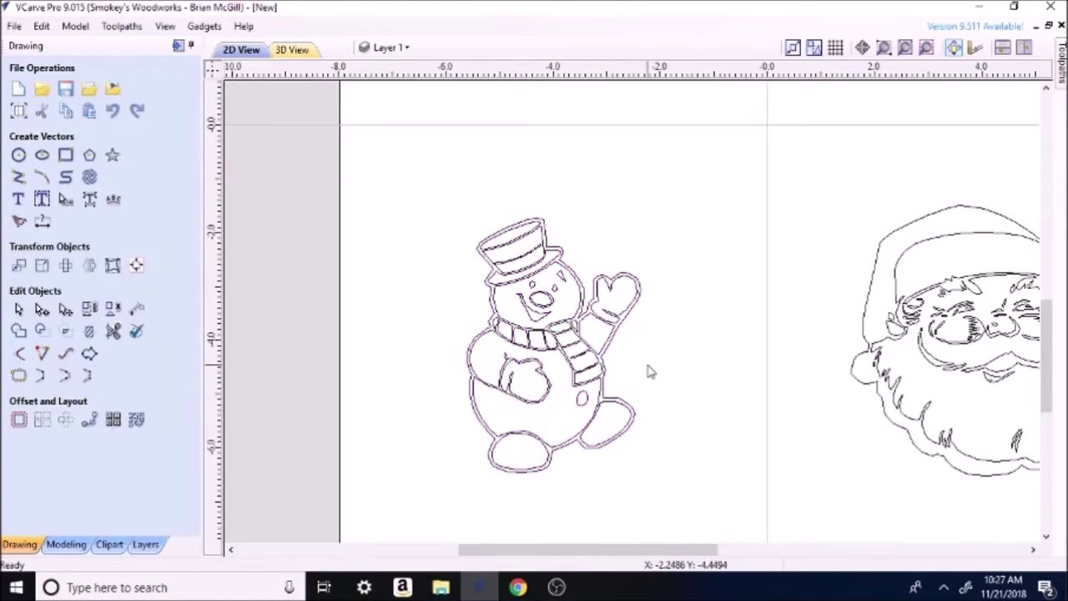
# Create a 5-inch diameter circle around Santa, centred at X 3.8843, Y -4.0091
pyautogui.scroll(-4, 648, 368)
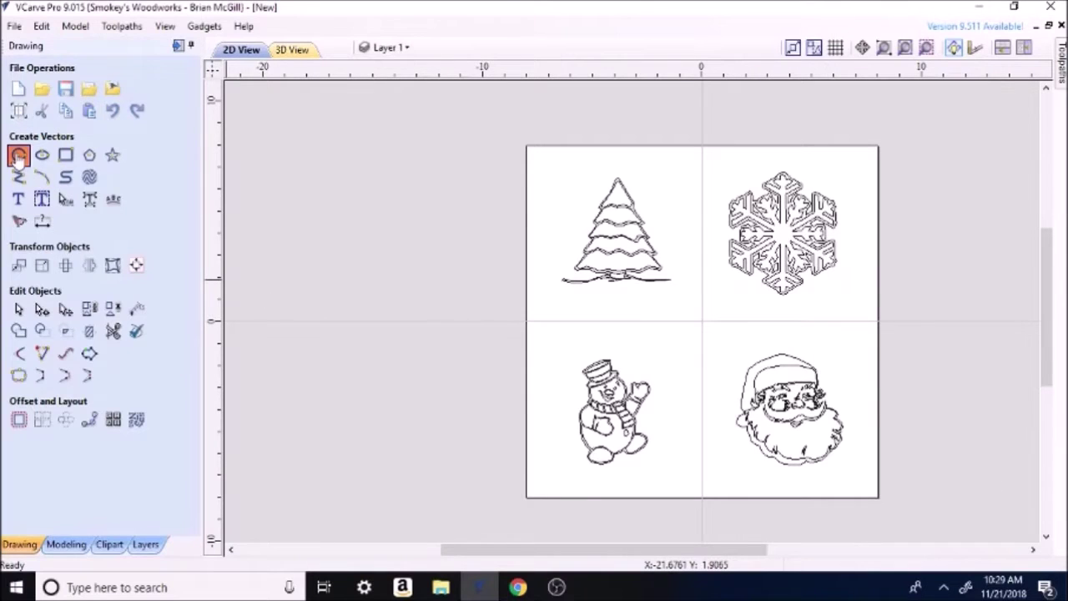
pyautogui.click(19, 154)
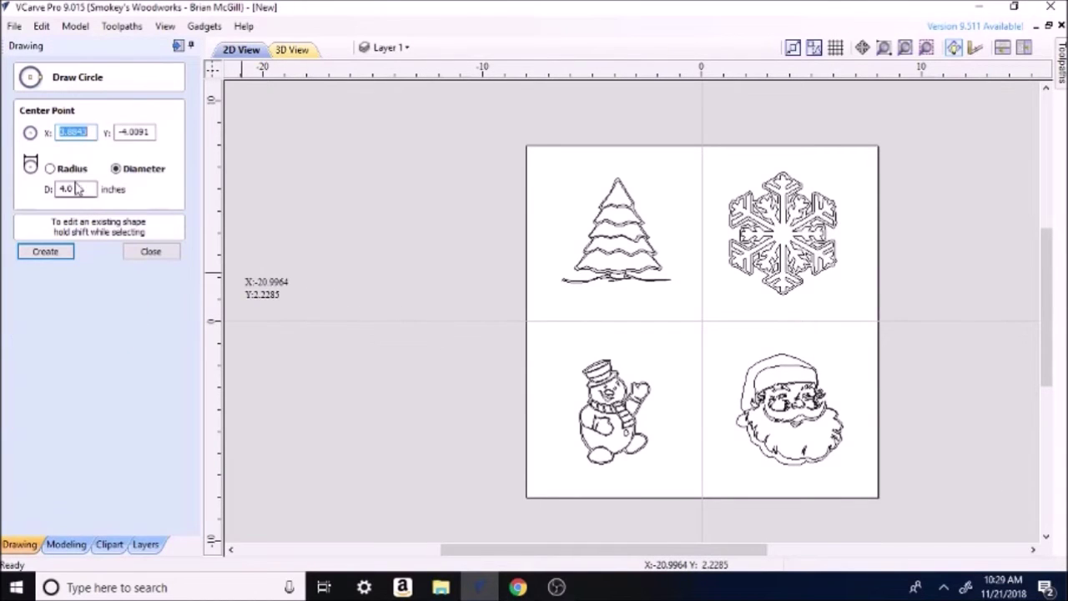
pyautogui.moveTo(78, 190); pyautogui.dragTo(52, 188)
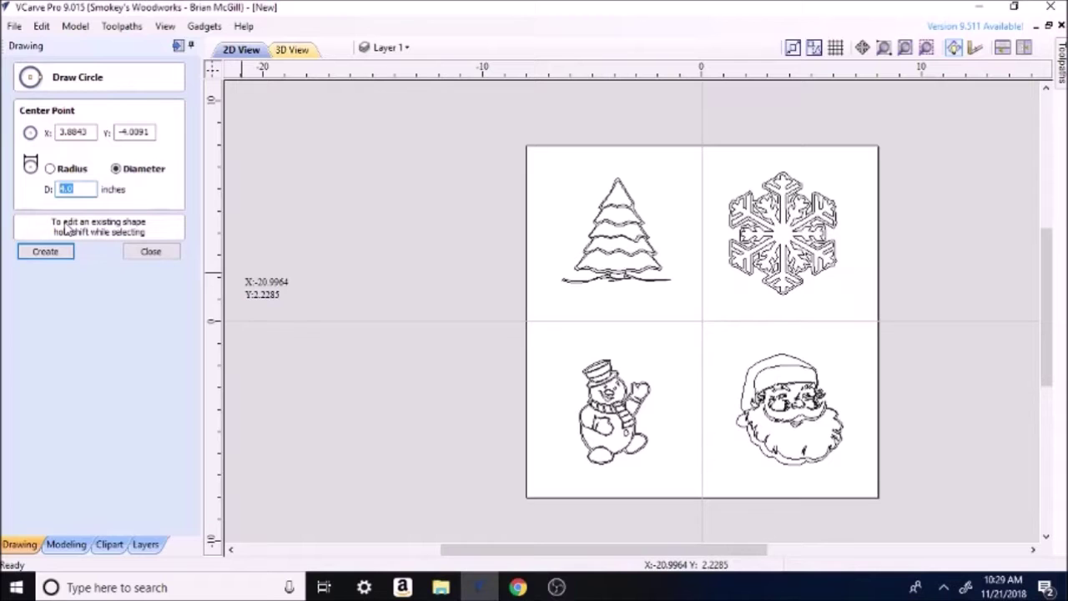
pyautogui.click(48, 251)
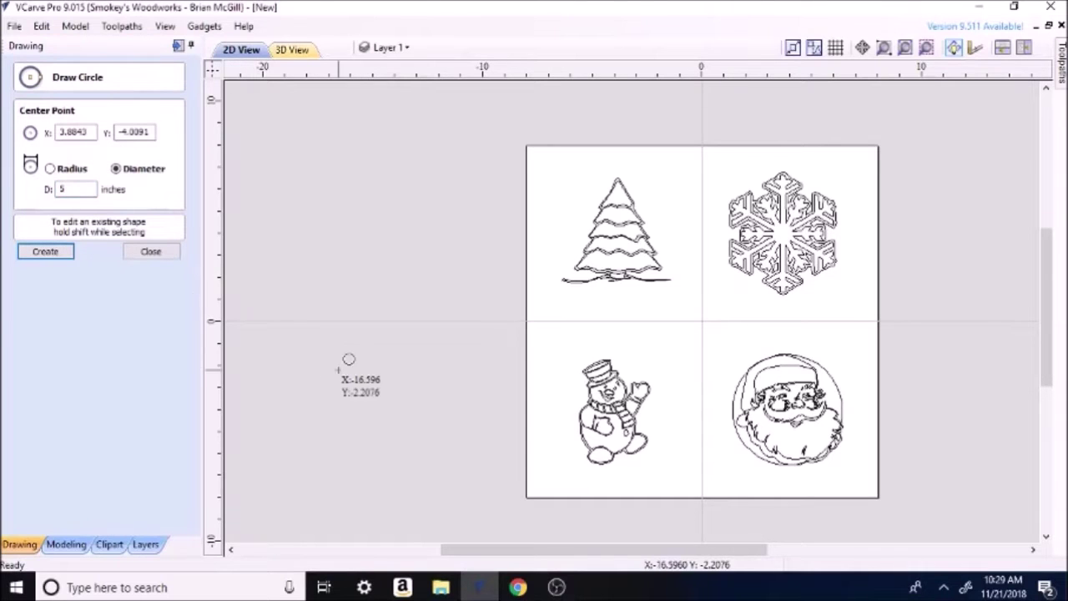
# Place 5-inch diameter circles over the snowman, the Christmas tree and the large snowflake
pyautogui.scroll(3, 835, 496)
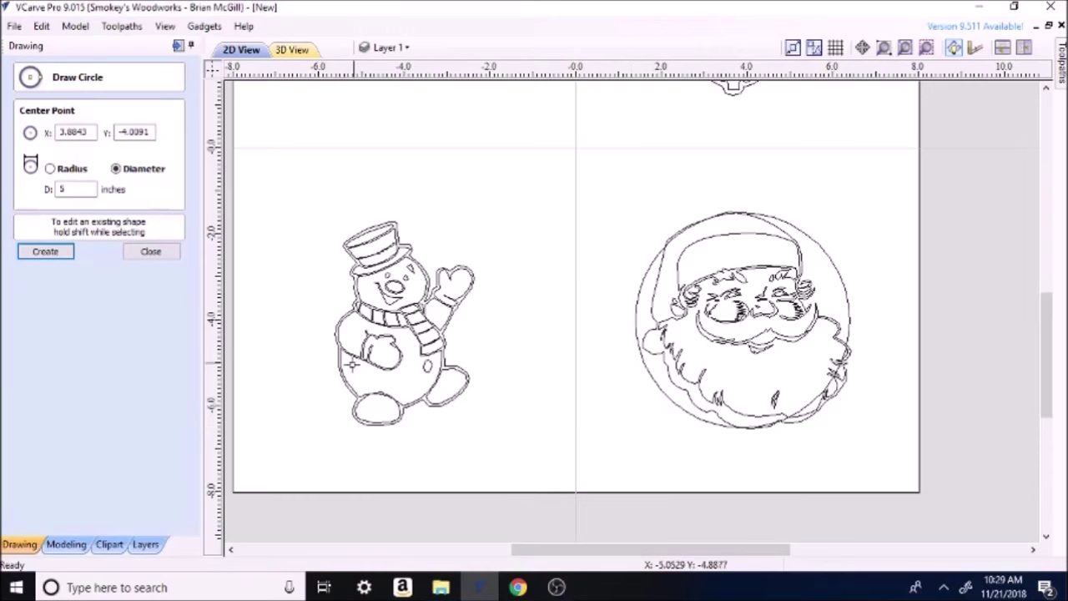
pyautogui.moveTo(389, 330); pyautogui.dragTo(480, 263)
pyautogui.scroll(-3, 481, 263)
pyautogui.click(443, 132)
pyautogui.click(606, 122)
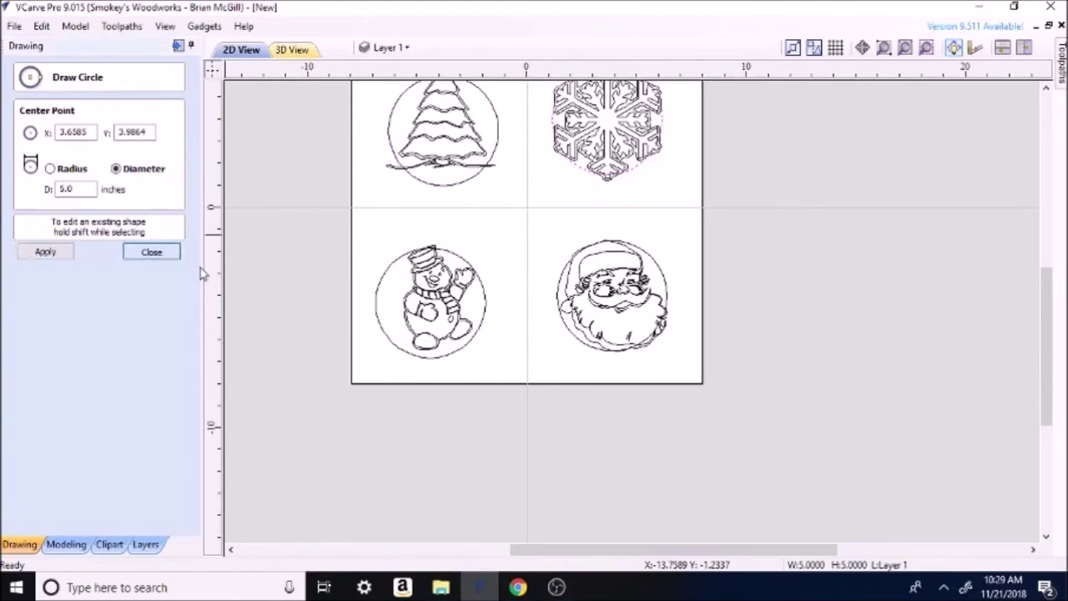
pyautogui.click(152, 252)
# Scale the circle around the snowman to about 5.03 inches in diameter
pyautogui.scroll(3, 491, 357)
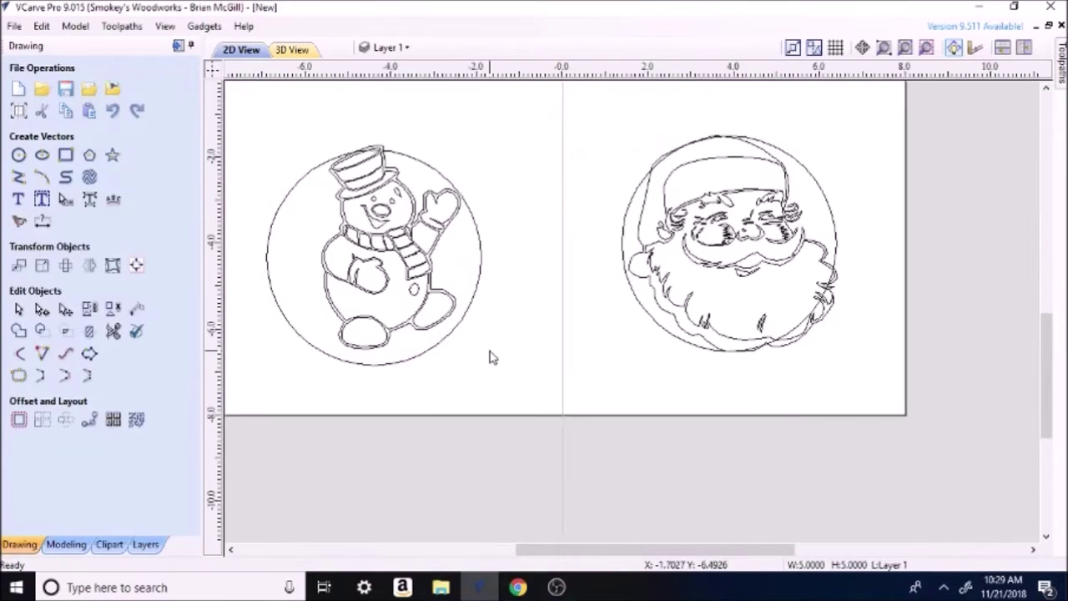
pyautogui.click(394, 366)
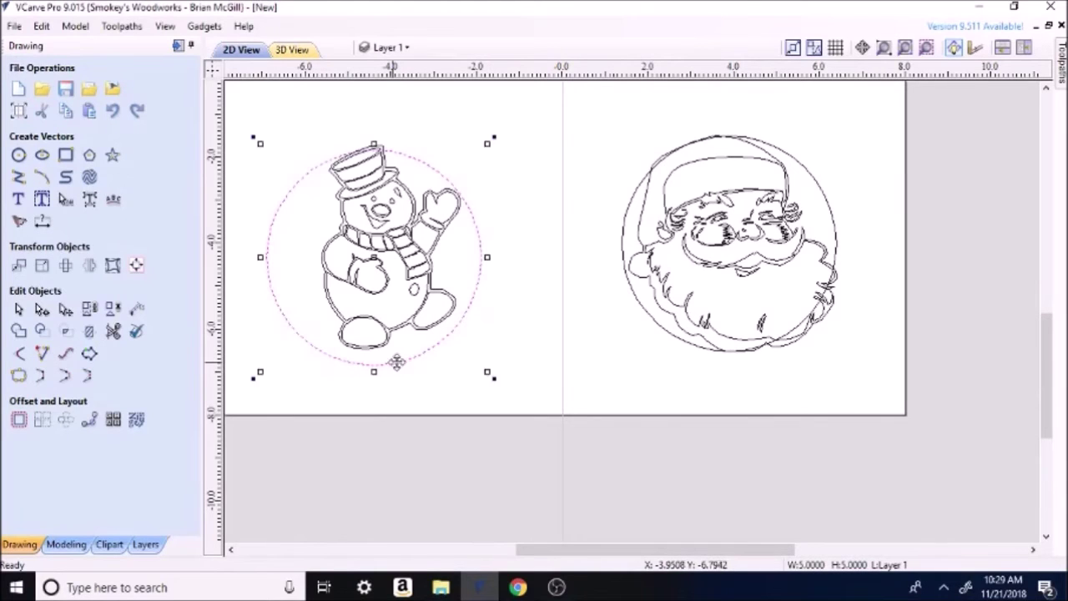
pyautogui.moveTo(489, 373)
pyautogui.mouseDown()
pyautogui.moveTo(504, 378)
pyautogui.moveTo(486, 376)
pyautogui.mouseUp()
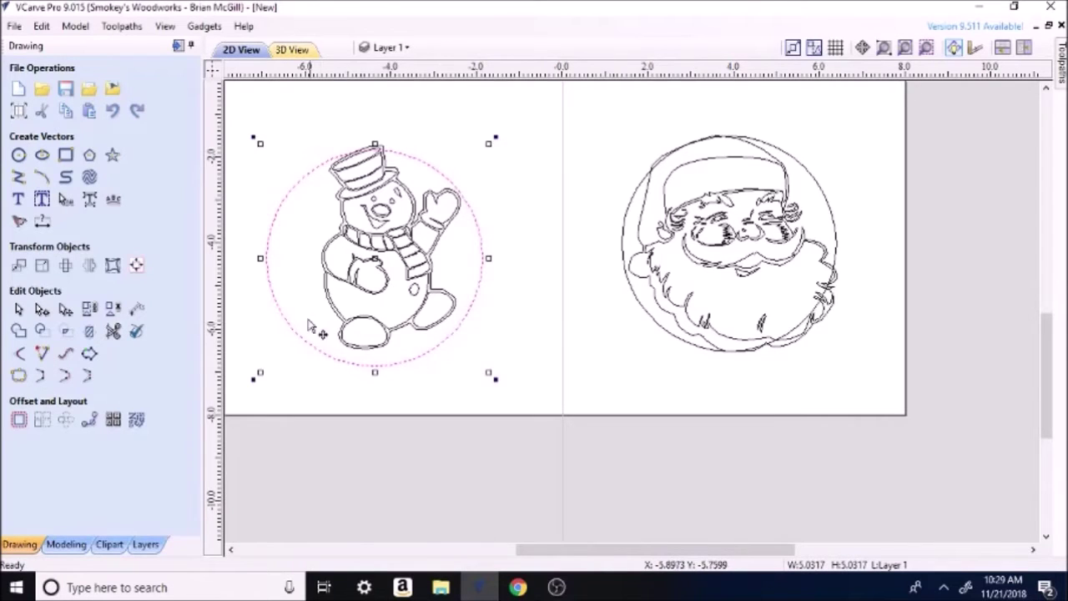
# Scale the grouped snowman down to about 2.39 x 3.49 inches and centre him inside his circle
pyautogui.scroll(2, 276, 306)
pyautogui.click(417, 342)
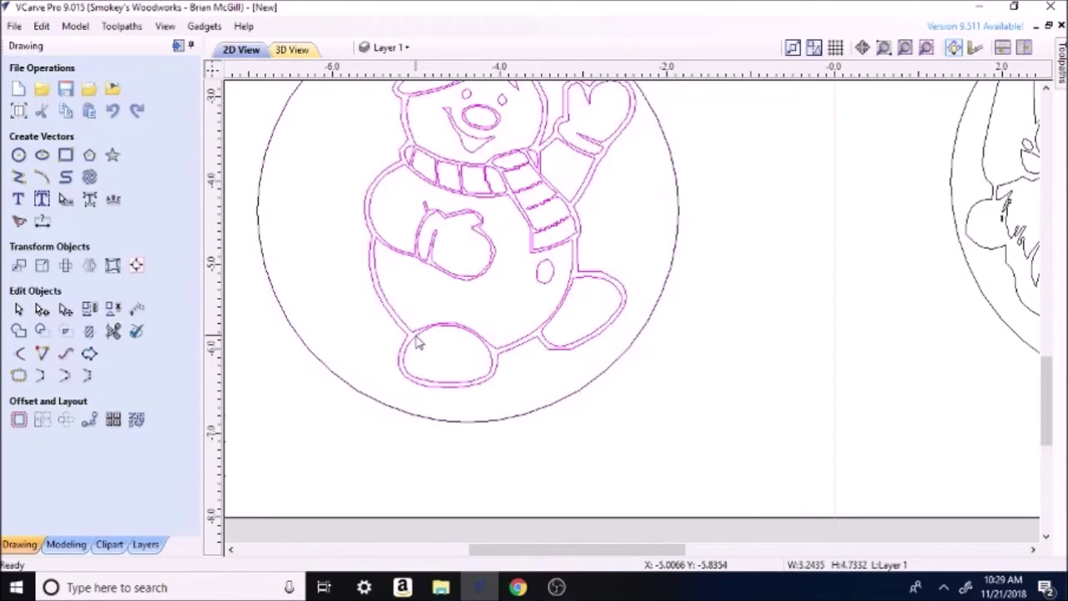
pyautogui.scroll(-2, 418, 342)
pyautogui.click(417, 342)
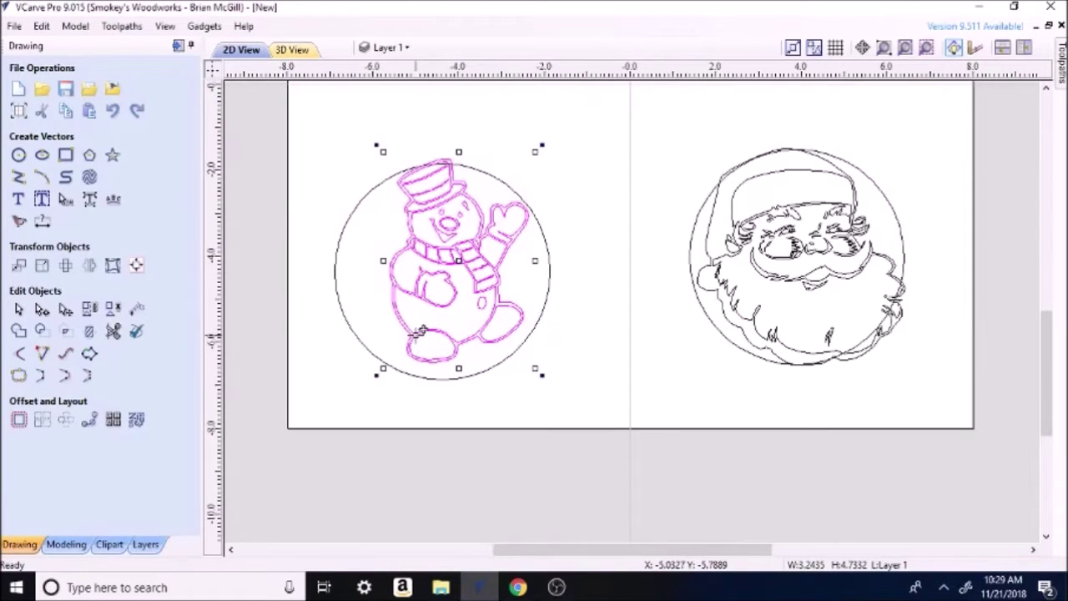
pyautogui.moveTo(535, 149); pyautogui.dragTo(511, 185)
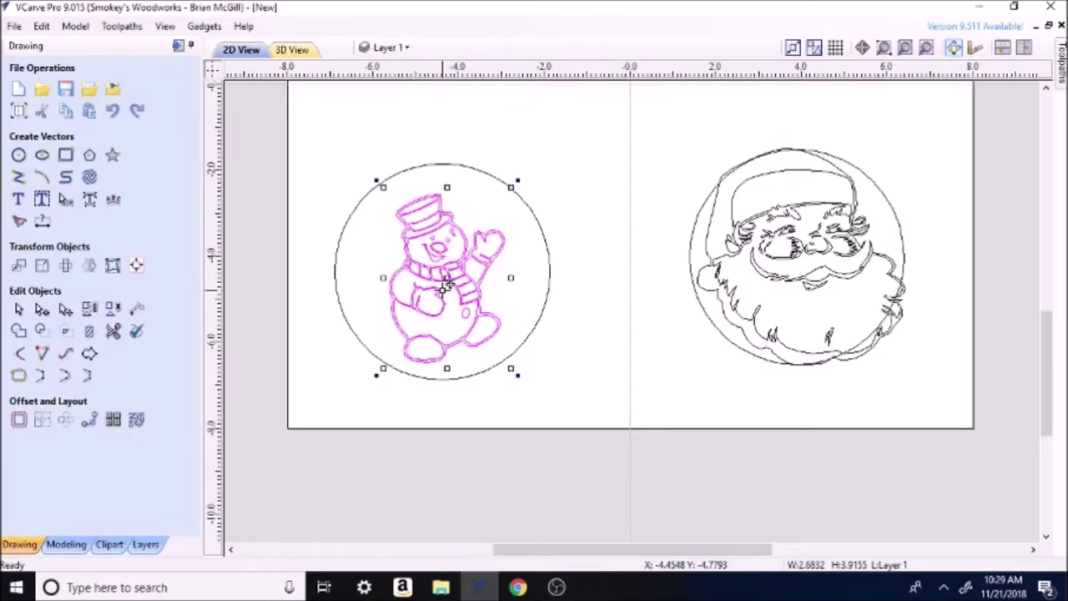
pyautogui.moveTo(511, 186); pyautogui.dragTo(470, 248)
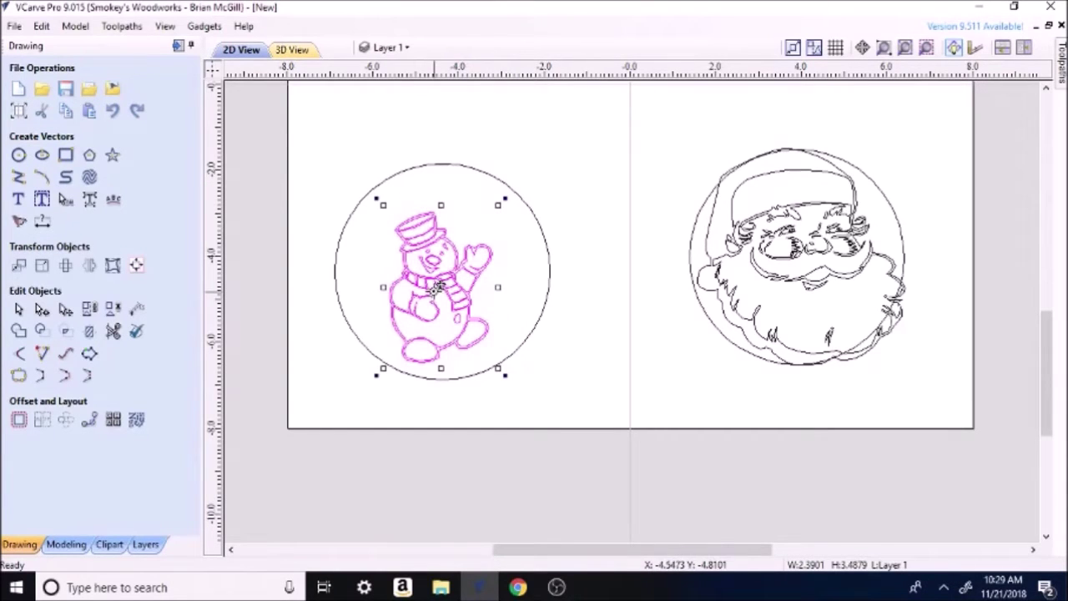
pyautogui.moveTo(447, 282); pyautogui.dragTo(454, 271)
pyautogui.click(592, 282)
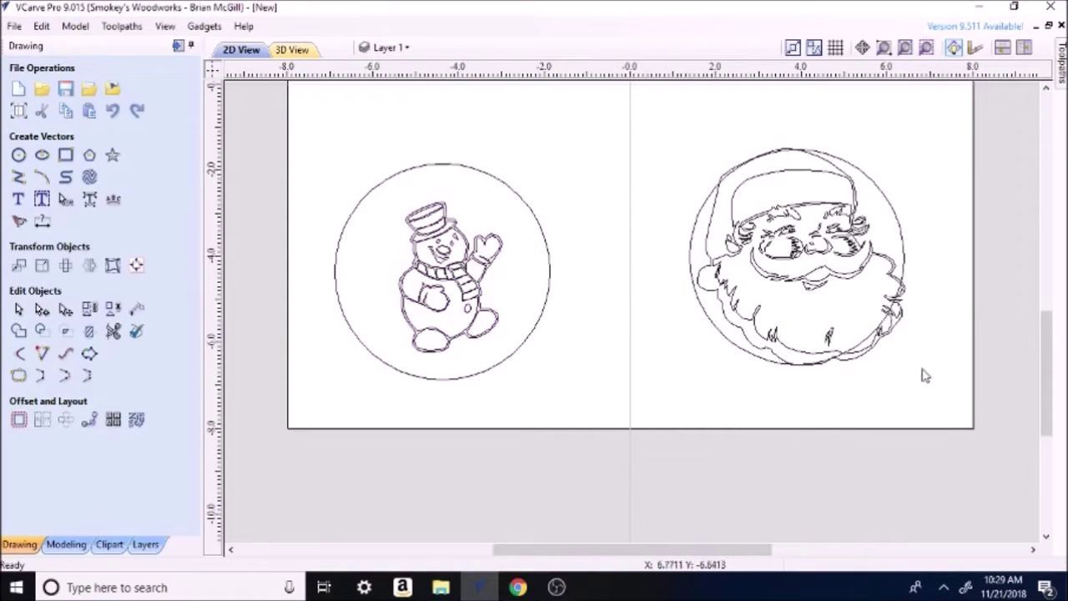
# Scale the grouped Santa down to about 2.96 x 3.07 inches and centre him inside his circle
pyautogui.scroll(3, 974, 307)
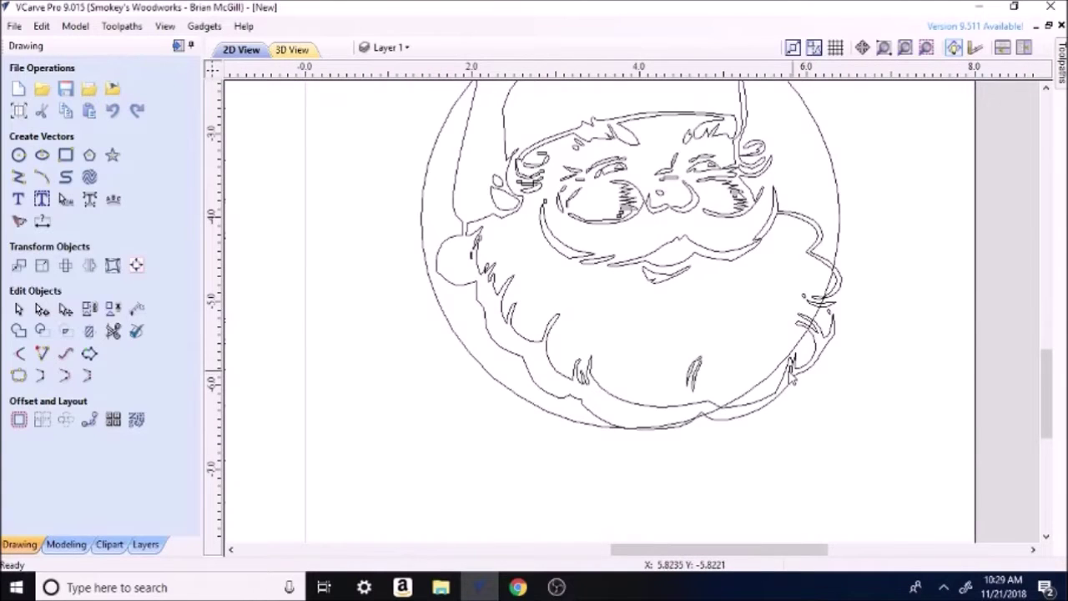
pyautogui.click(793, 377)
pyautogui.click(793, 378)
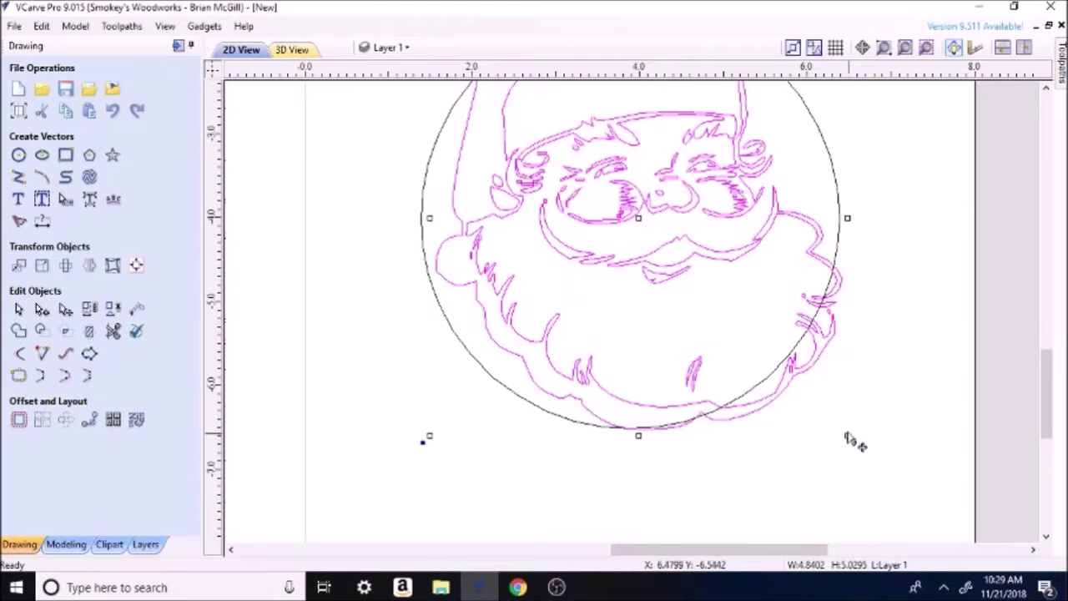
pyautogui.moveTo(847, 435); pyautogui.dragTo(692, 272)
pyautogui.scroll(-3, 693, 271)
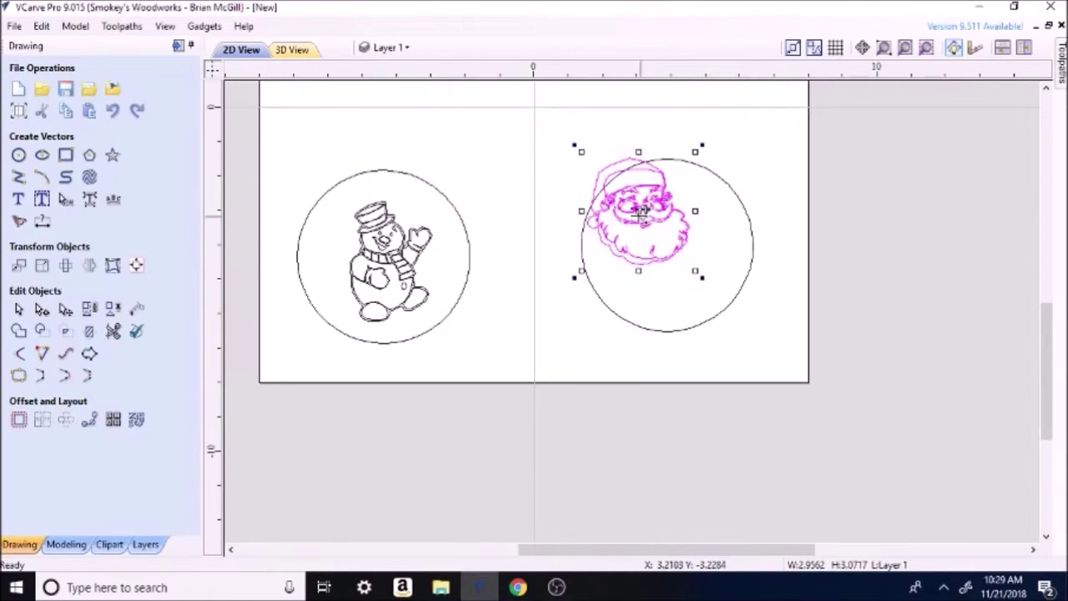
pyautogui.moveTo(638, 211); pyautogui.dragTo(665, 248)
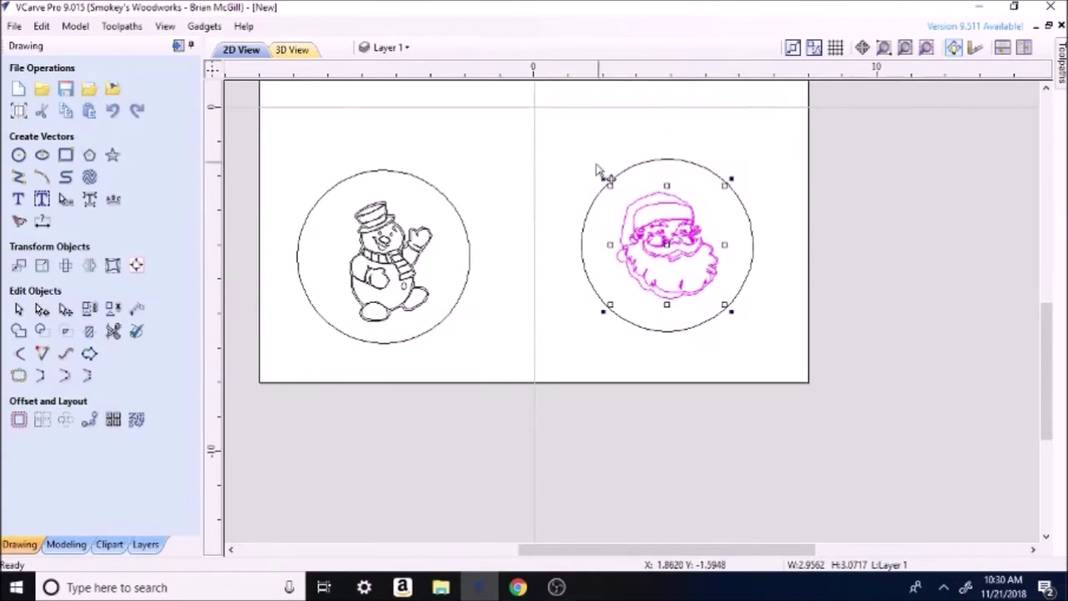
# Scale the grouped snowflake down to about 3.00 x 3.39 inches and centre it inside its circle
pyautogui.scroll(-2, 595, 172)
pyautogui.scroll(-1, 595, 183)
pyautogui.scroll(4, 691, 94)
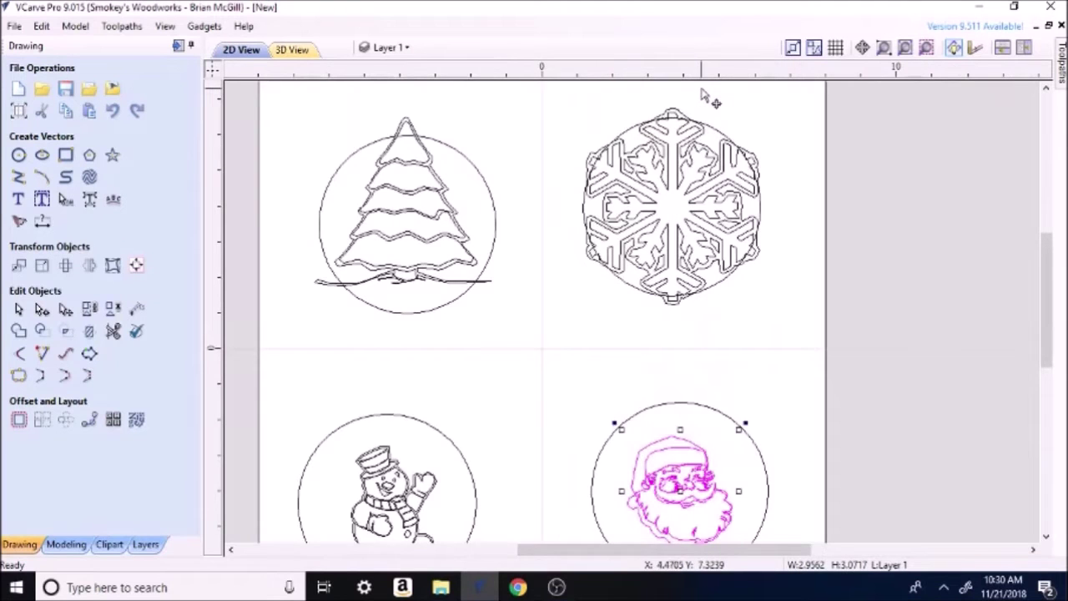
pyautogui.click(727, 371)
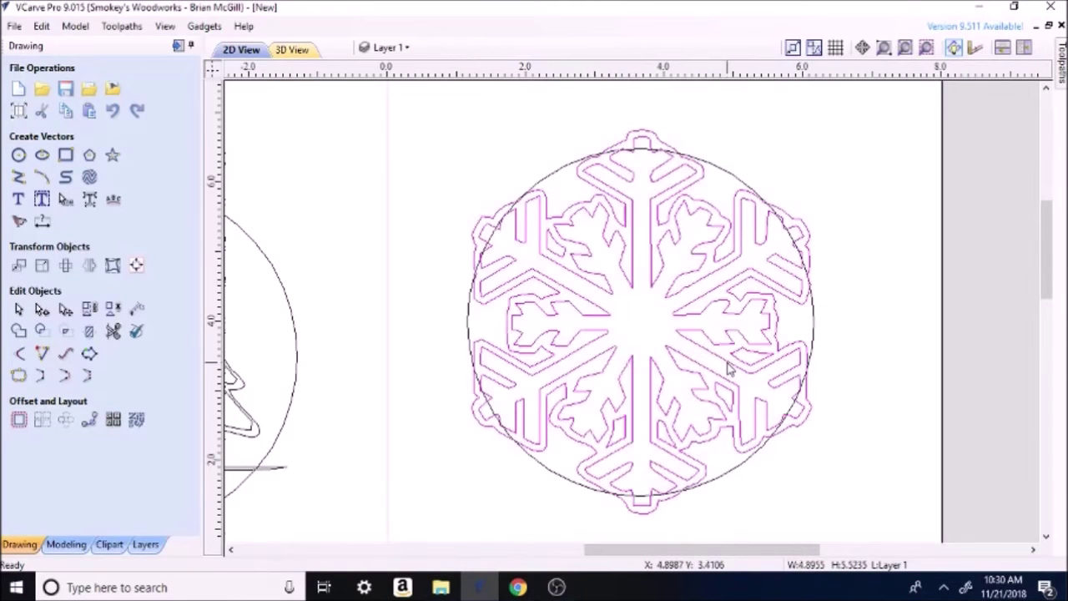
pyautogui.moveTo(818, 519); pyautogui.dragTo(687, 371)
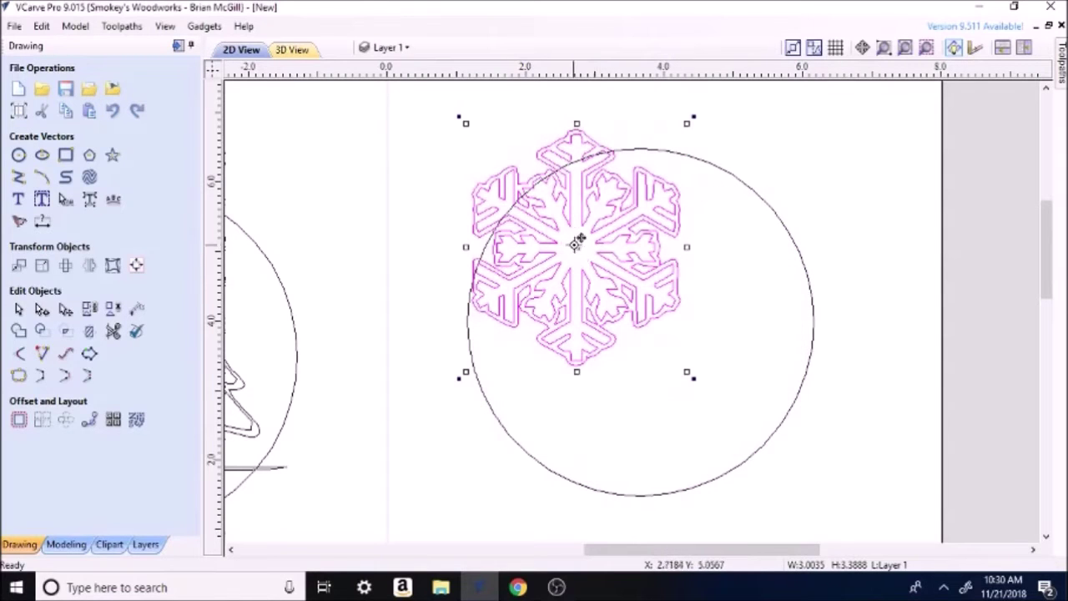
pyautogui.moveTo(580, 246); pyautogui.dragTo(633, 331)
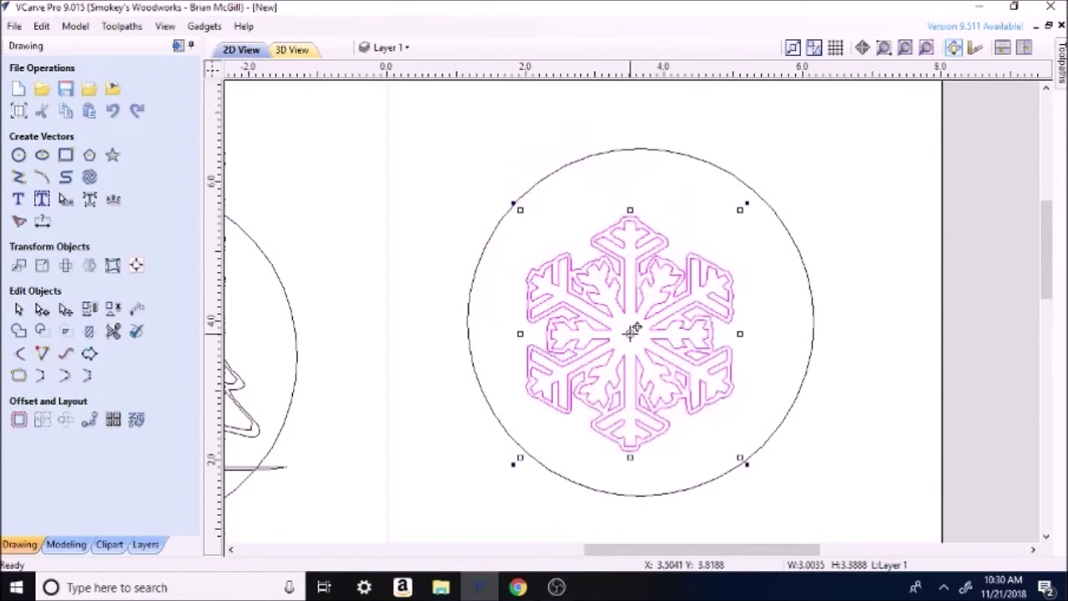
pyautogui.moveTo(631, 333); pyautogui.dragTo(646, 335)
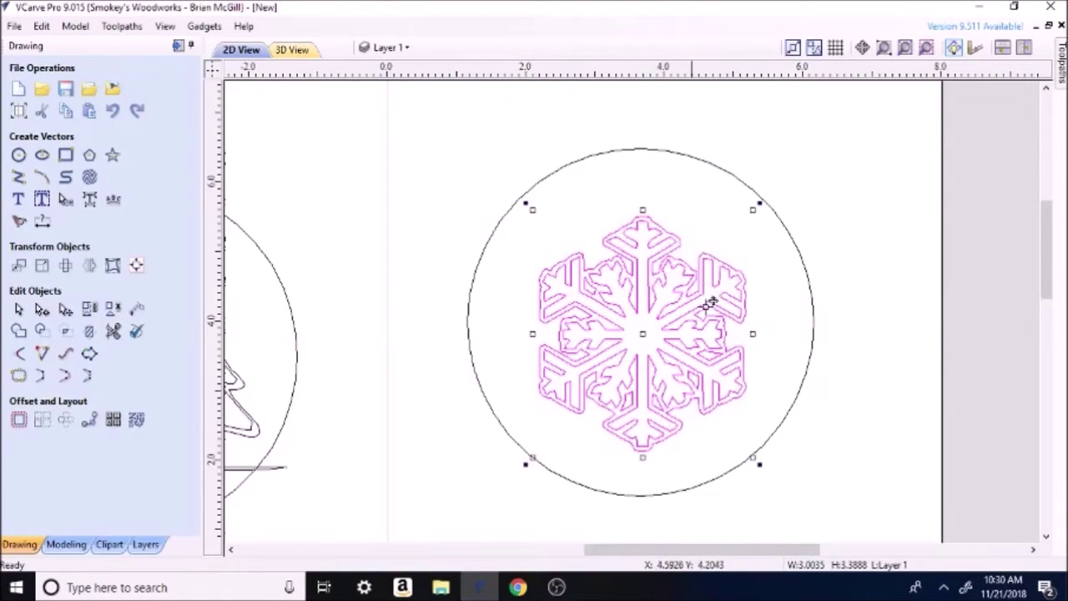
# Scale the grouped Christmas tree down to about 3.26 x 3.13 inches and centre it inside its circle
pyautogui.scroll(-6, 418, 329)
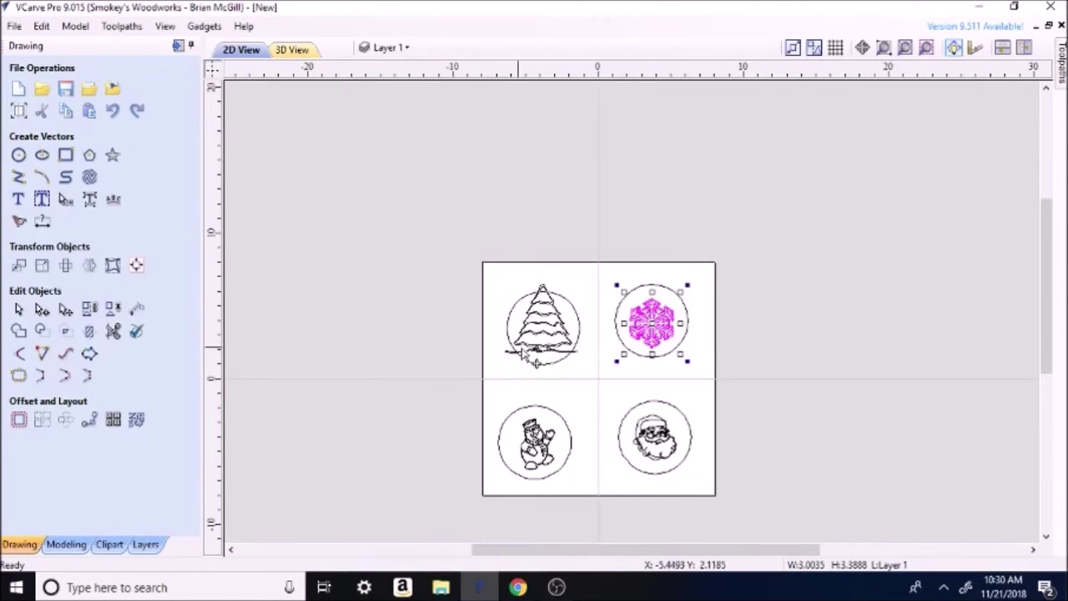
pyautogui.scroll(3, 538, 333)
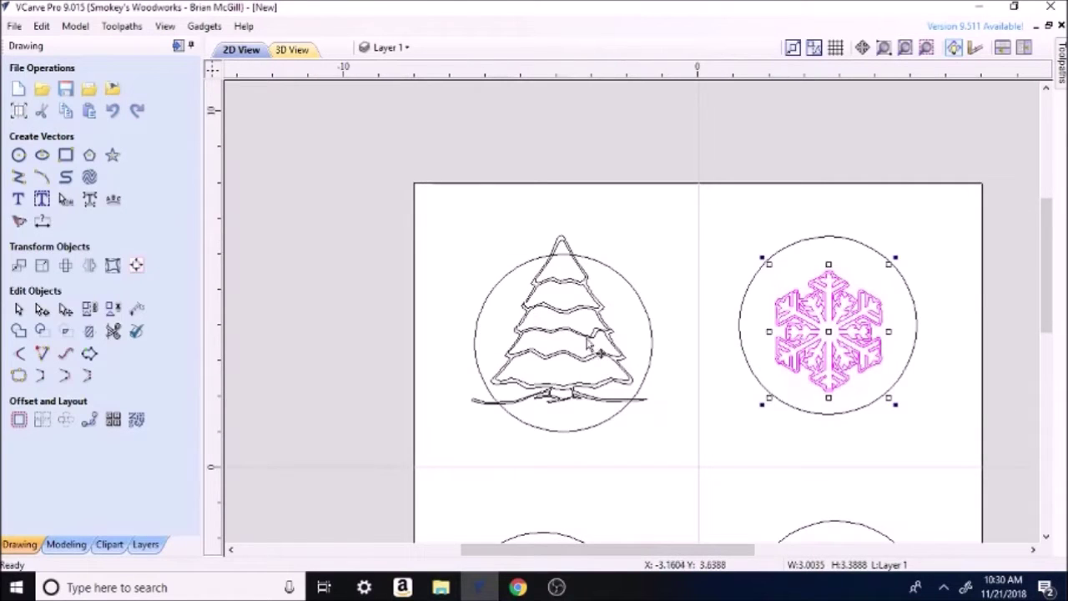
pyautogui.click(576, 334)
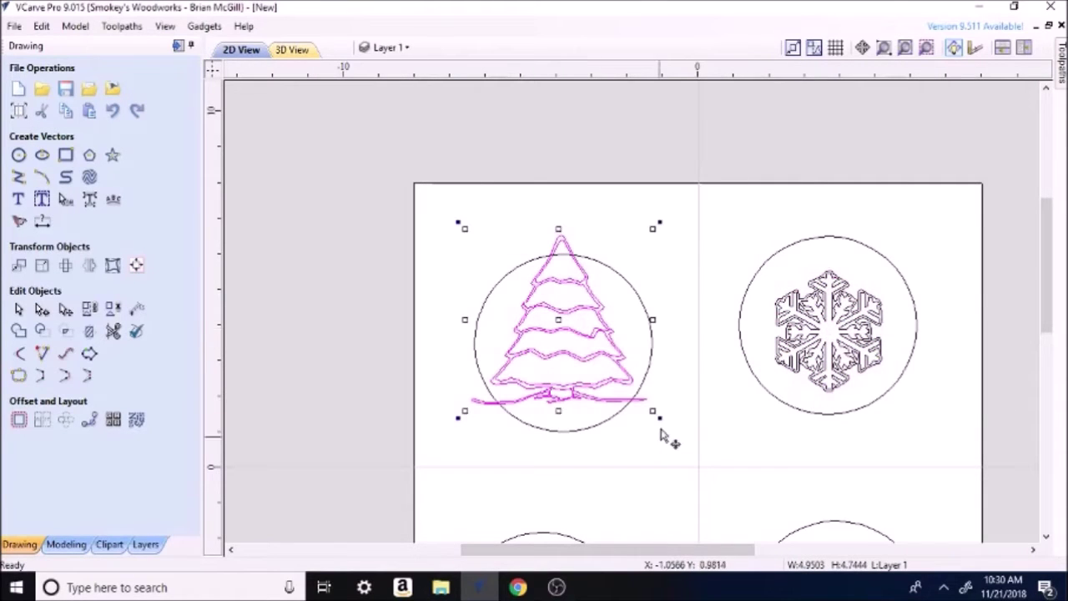
pyautogui.moveTo(655, 414); pyautogui.dragTo(566, 361)
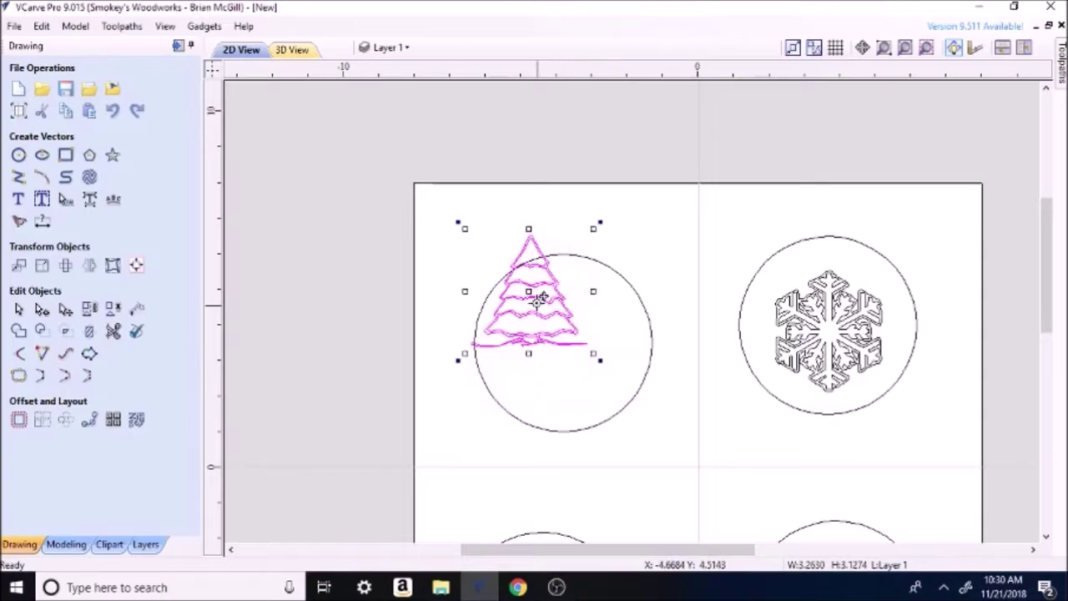
pyautogui.moveTo(535, 291); pyautogui.dragTo(560, 349)
pyautogui.click(660, 406)
pyautogui.scroll(-3, 660, 406)
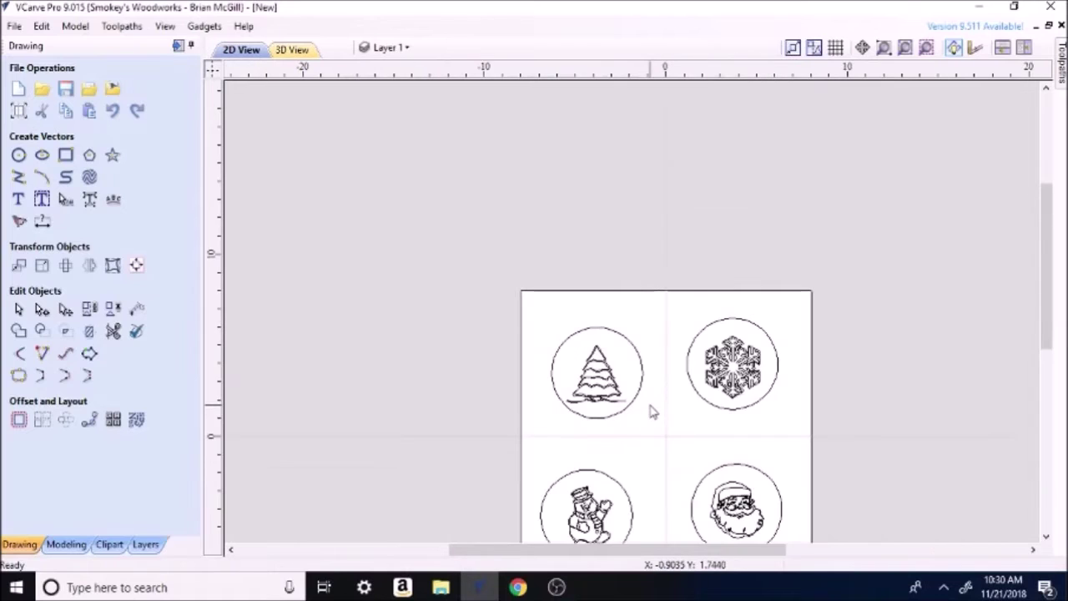
# Create a 0.25-inch diameter circle at the snowflake's centre and place another as a hanging hole just above the treetop
pyautogui.click(18, 154)
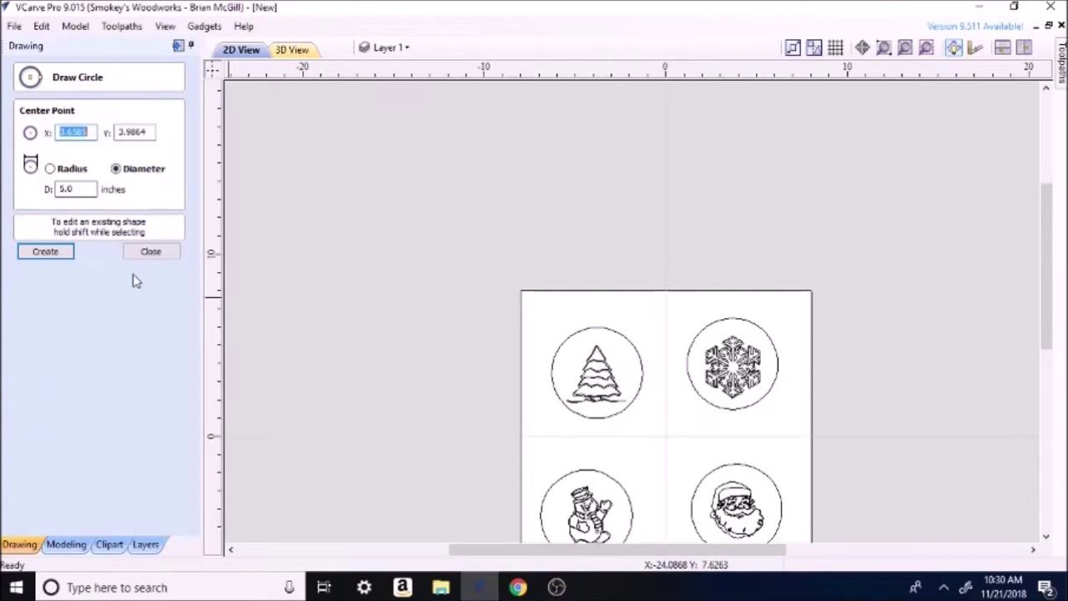
pyautogui.doubleClick(87, 189)
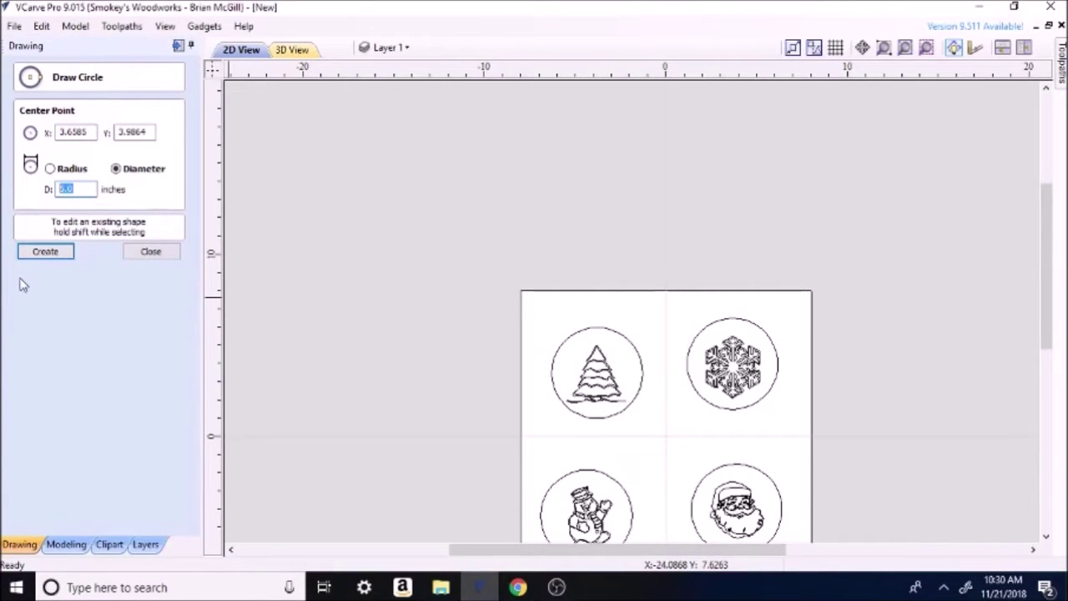
pyautogui.write('.4')
pyautogui.click(50, 254)
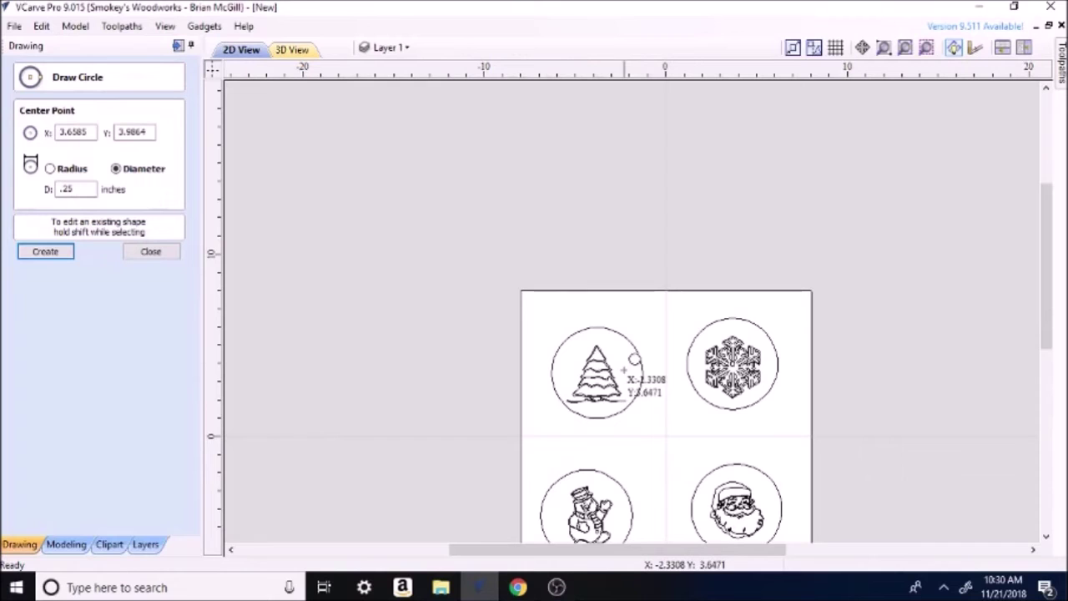
pyautogui.click(597, 325)
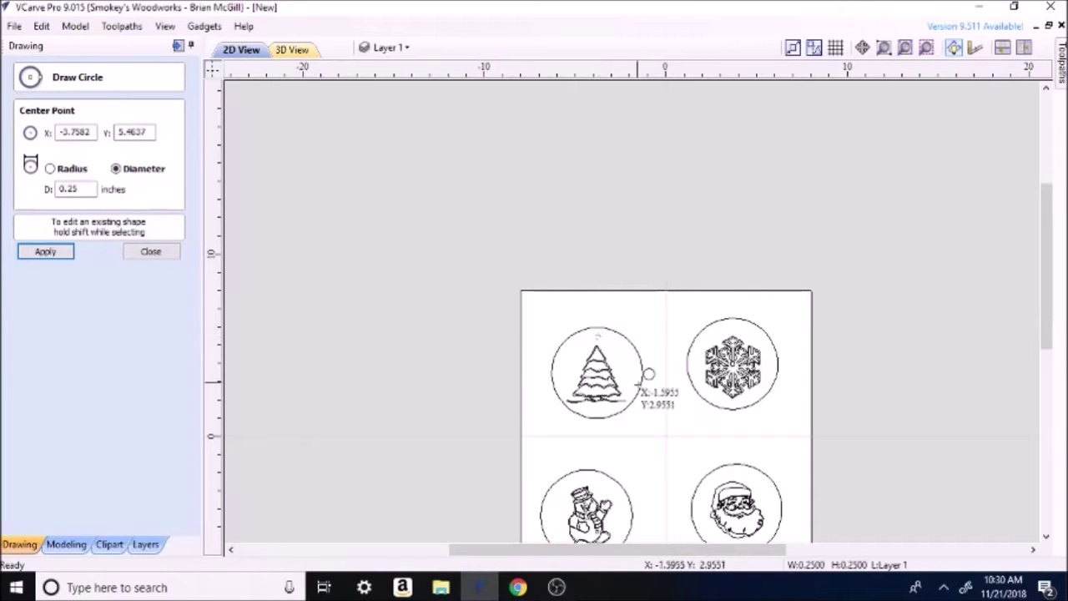
# Place 0.25-inch diameter hole circles above the snowflake, above Santa's hat and at the top of the snowman's hat
pyautogui.scroll(1, 597, 327)
pyautogui.scroll(5, 597, 332)
pyautogui.scroll(-6, 626, 371)
pyautogui.scroll(-2, 634, 371)
pyautogui.scroll(5, 805, 358)
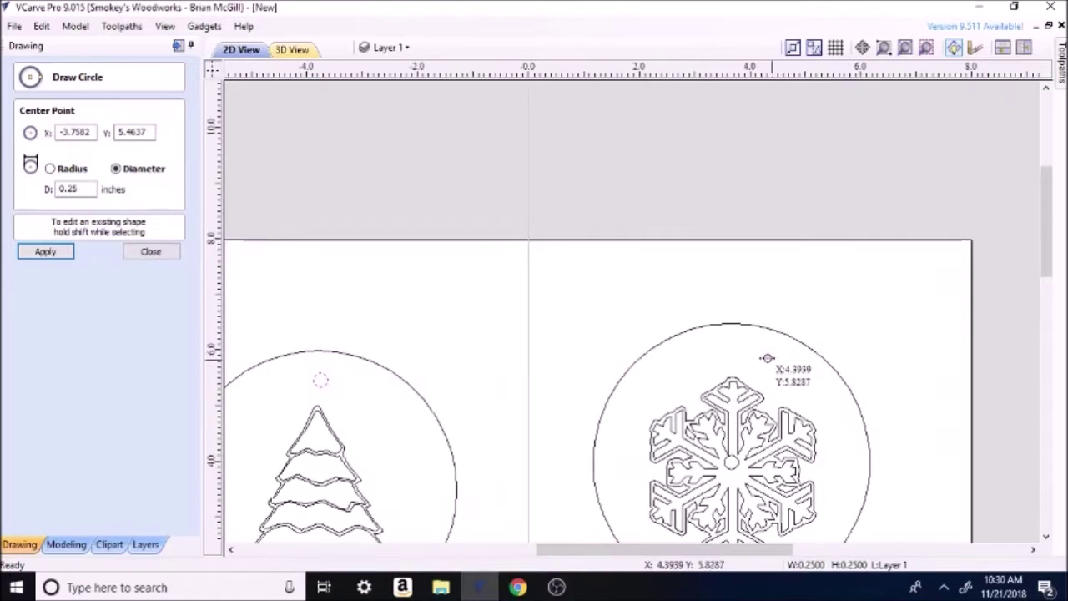
pyautogui.click(735, 348)
pyautogui.scroll(-5, 692, 409)
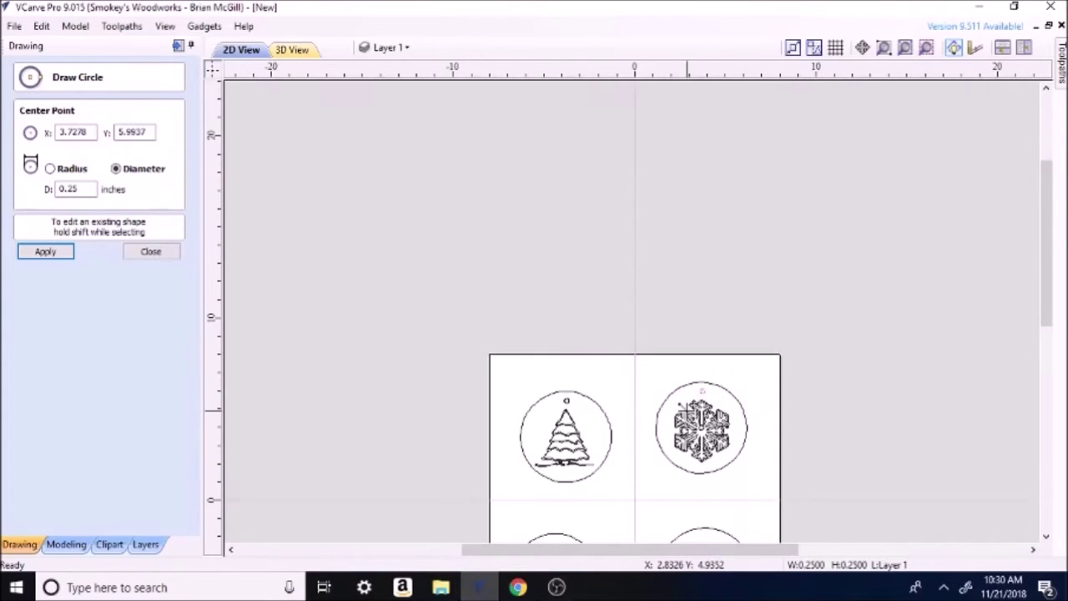
pyautogui.click(695, 506)
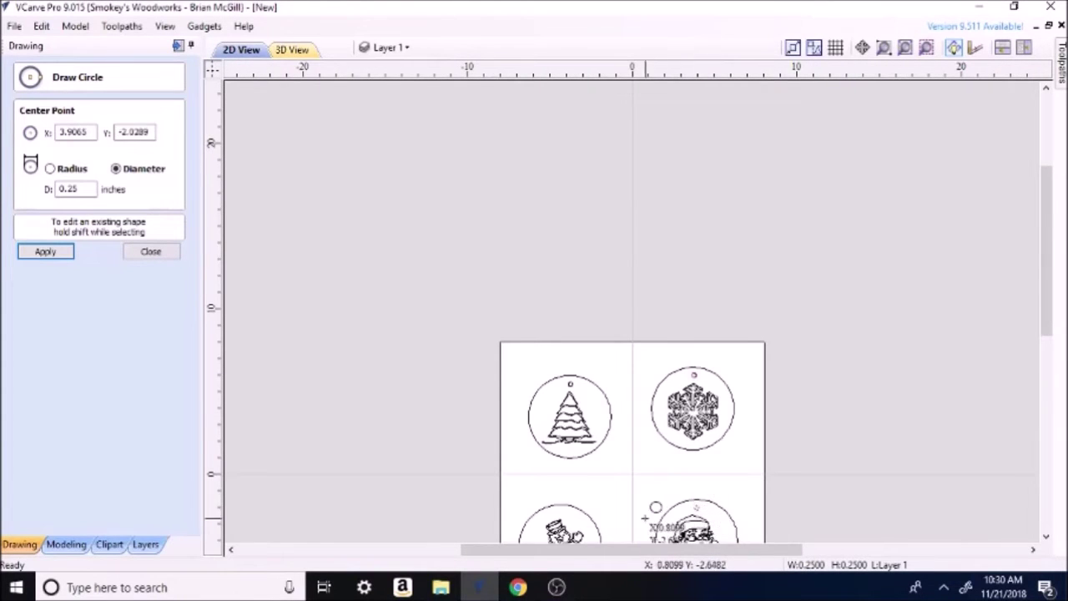
pyautogui.click(560, 512)
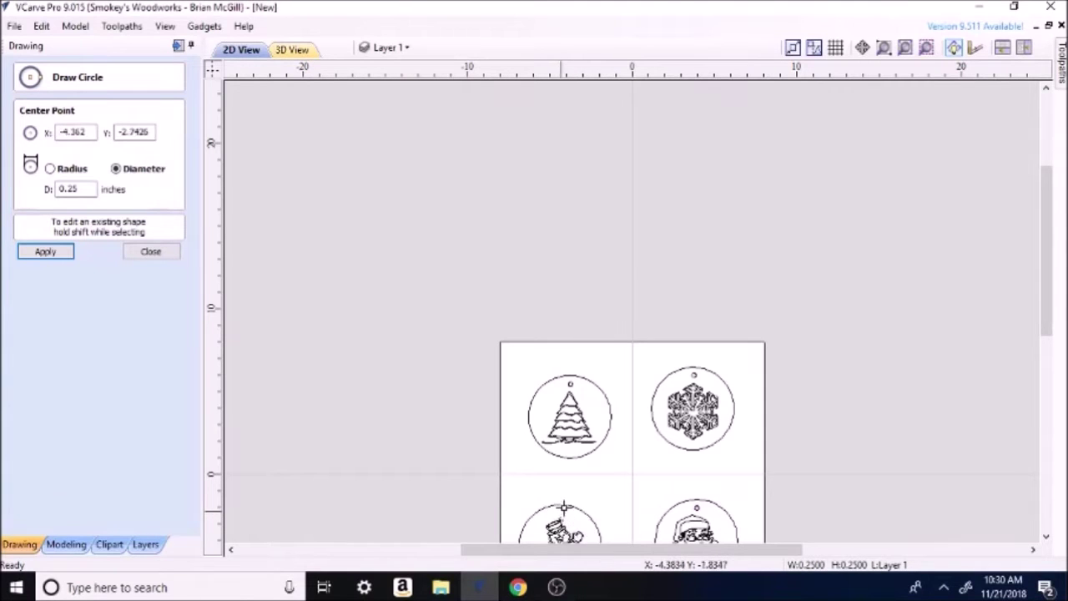
pyautogui.click(140, 252)
# Move the tree's hanging hole slightly up so it lines up with the treetop inside the large circle
pyautogui.scroll(5, 578, 404)
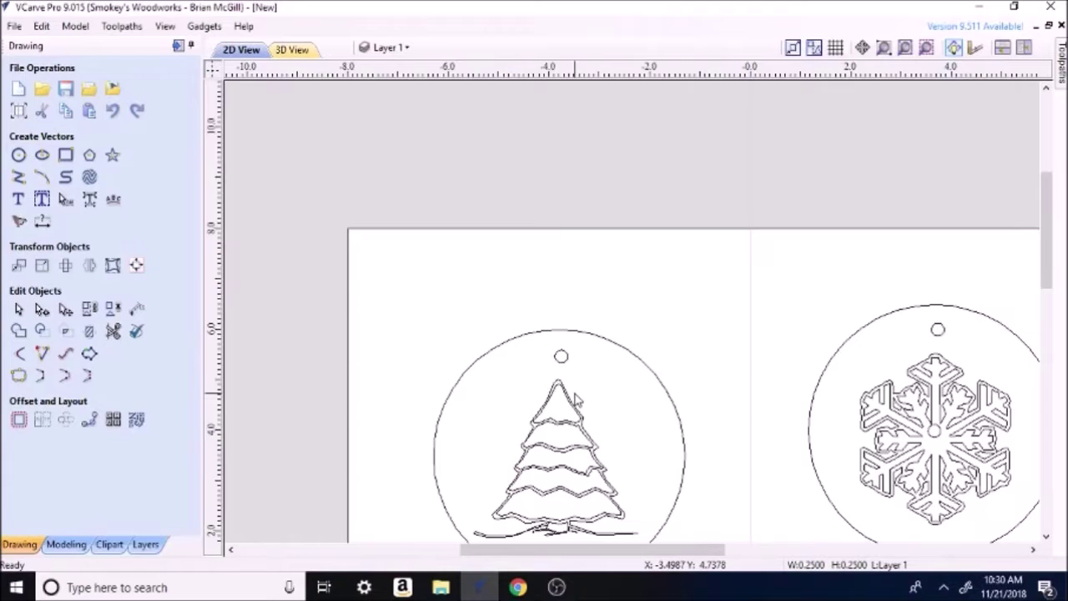
pyautogui.scroll(5, 576, 401)
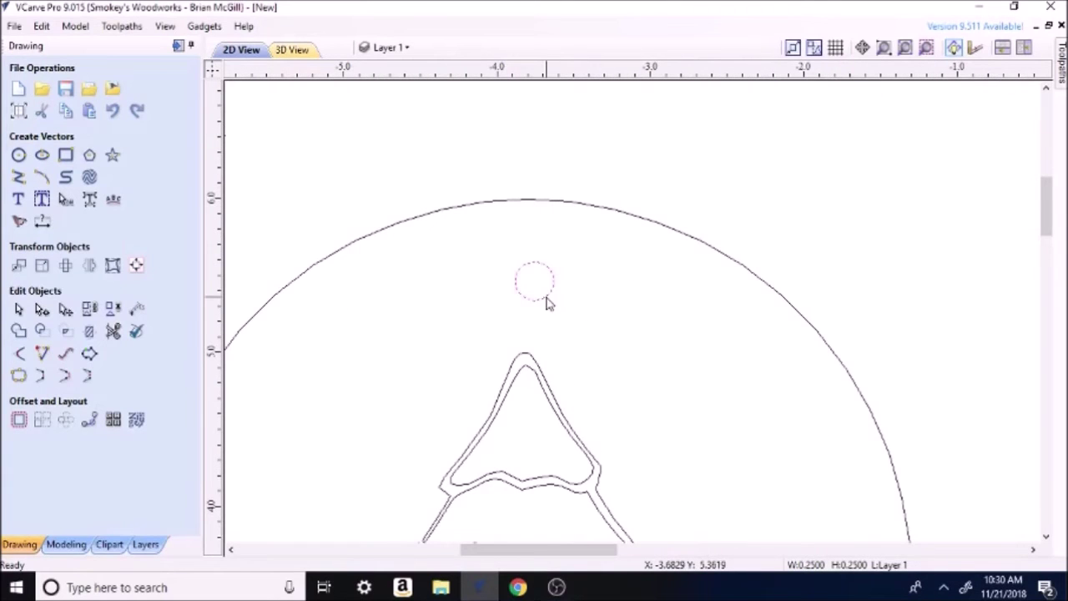
pyautogui.click(542, 296)
pyautogui.moveTo(535, 276)
pyautogui.mouseDown()
pyautogui.moveTo(523, 276)
pyautogui.moveTo(521, 263)
pyautogui.mouseUp()
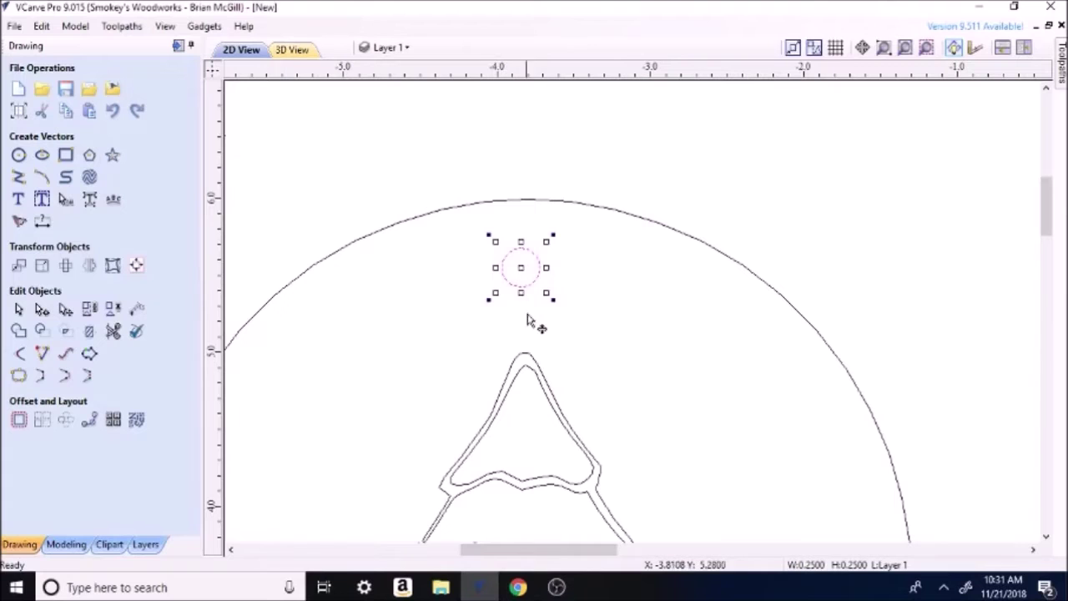
pyautogui.scroll(-6, 578, 394)
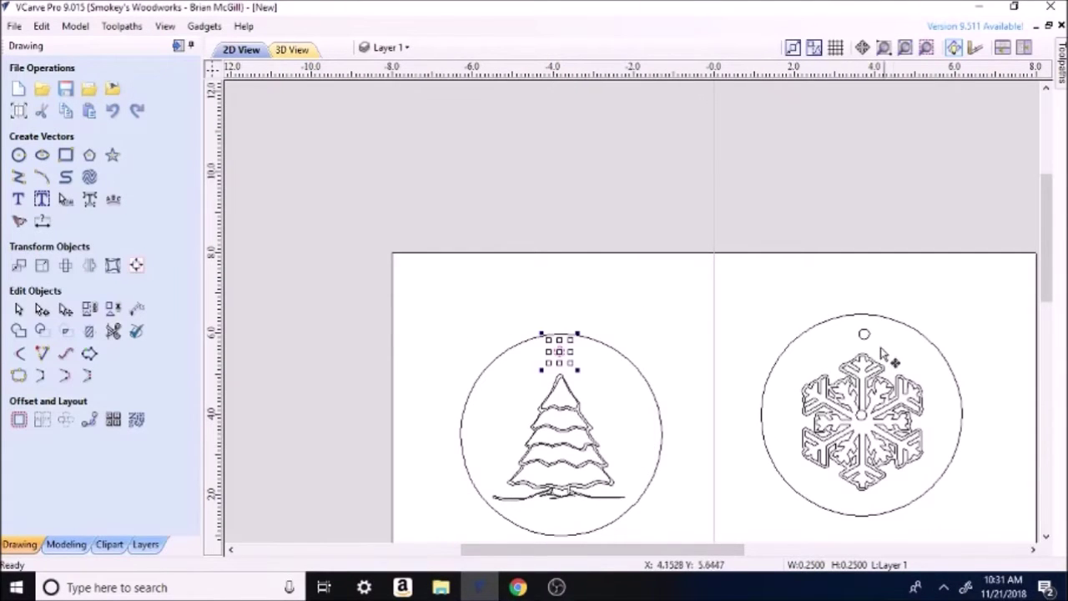
pyautogui.scroll(5, 930, 344)
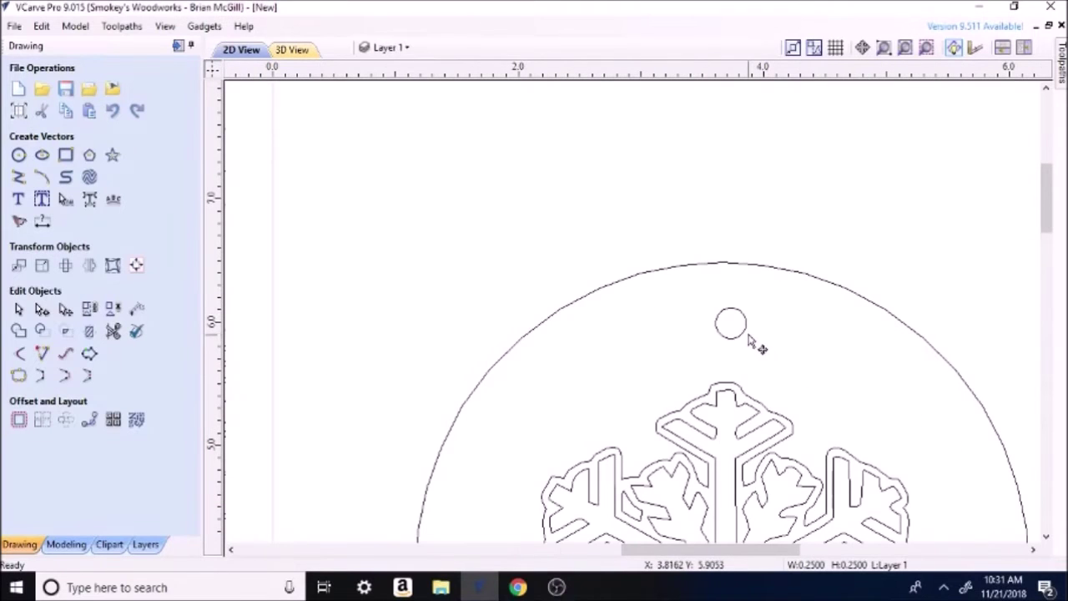
pyautogui.click(745, 334)
pyautogui.scroll(-10, 691, 361)
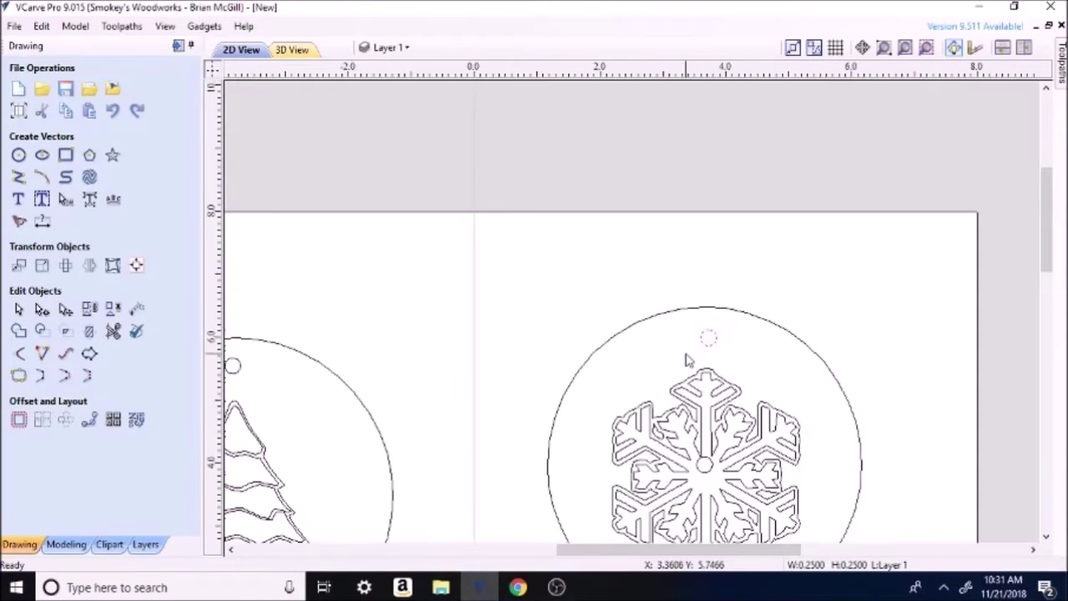
# Move the snowman's hanging hole up off his hat, midway between the hat and the large circle's upper edge
pyautogui.scroll(5, 705, 500)
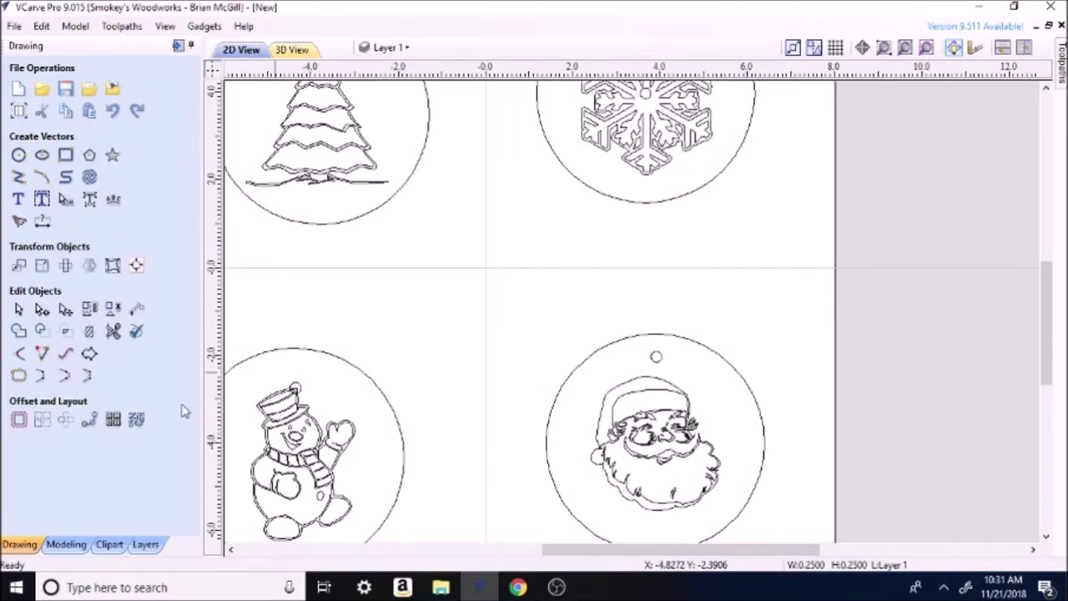
pyautogui.scroll(3, 233, 405)
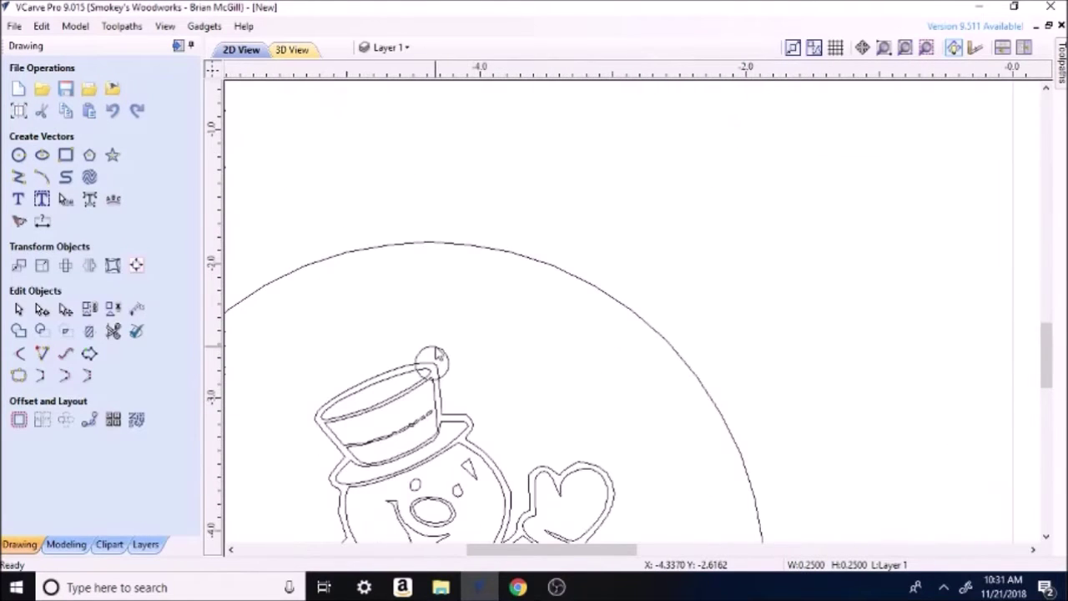
pyautogui.click(435, 354)
pyautogui.moveTo(435, 356); pyautogui.dragTo(432, 300)
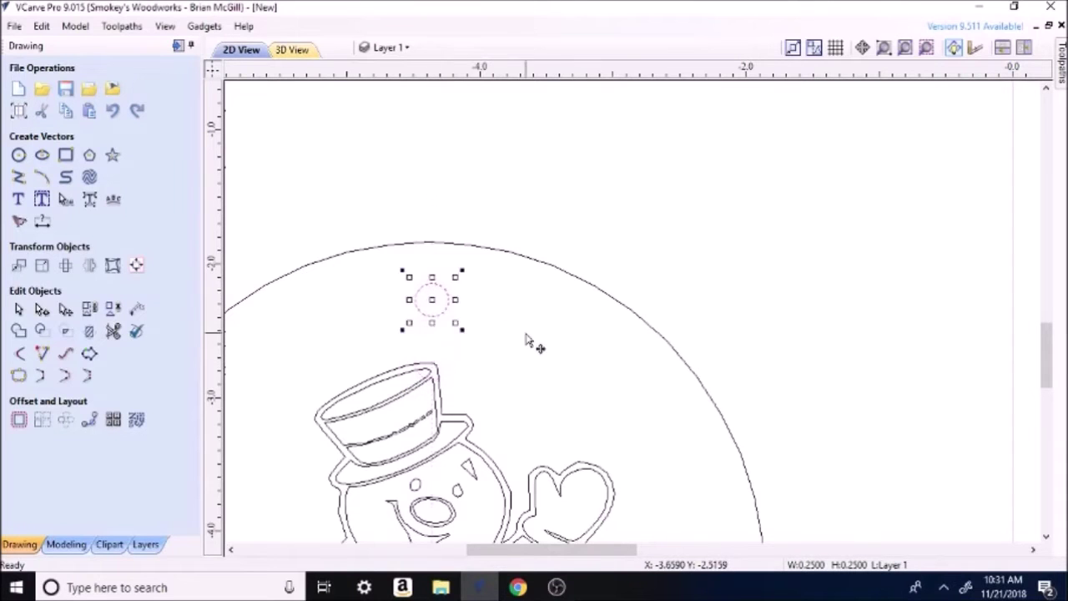
pyautogui.scroll(-5, 537, 346)
pyautogui.click(530, 473)
# Enlarge the snowflake to about 3.17 x 3.57 inches and recentre it inside its circle, undoing the last extra move
pyautogui.scroll(4, 477, 451)
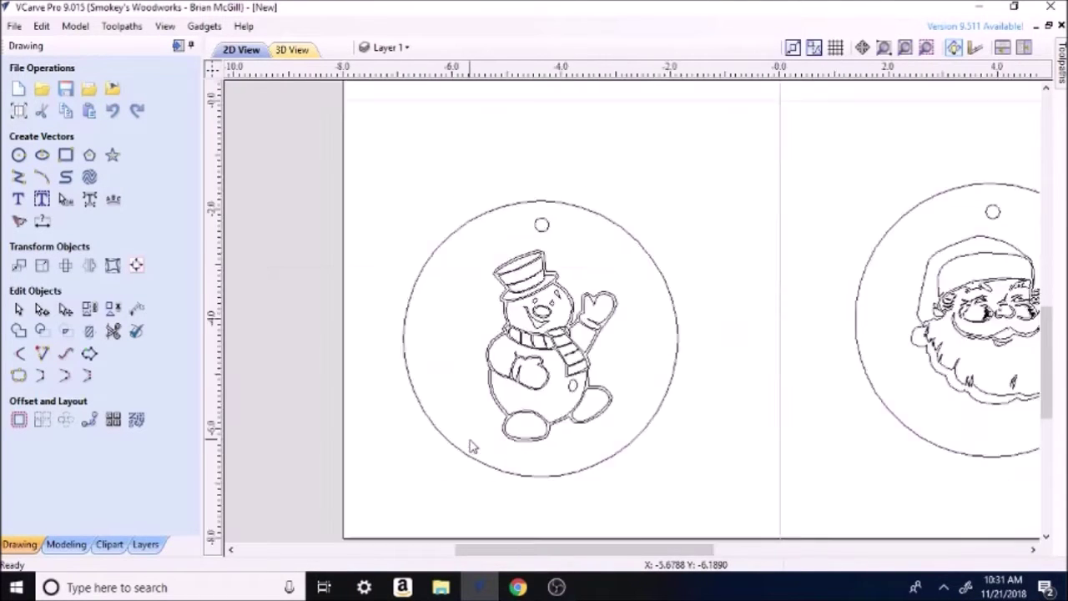
pyautogui.scroll(-3, 756, 367)
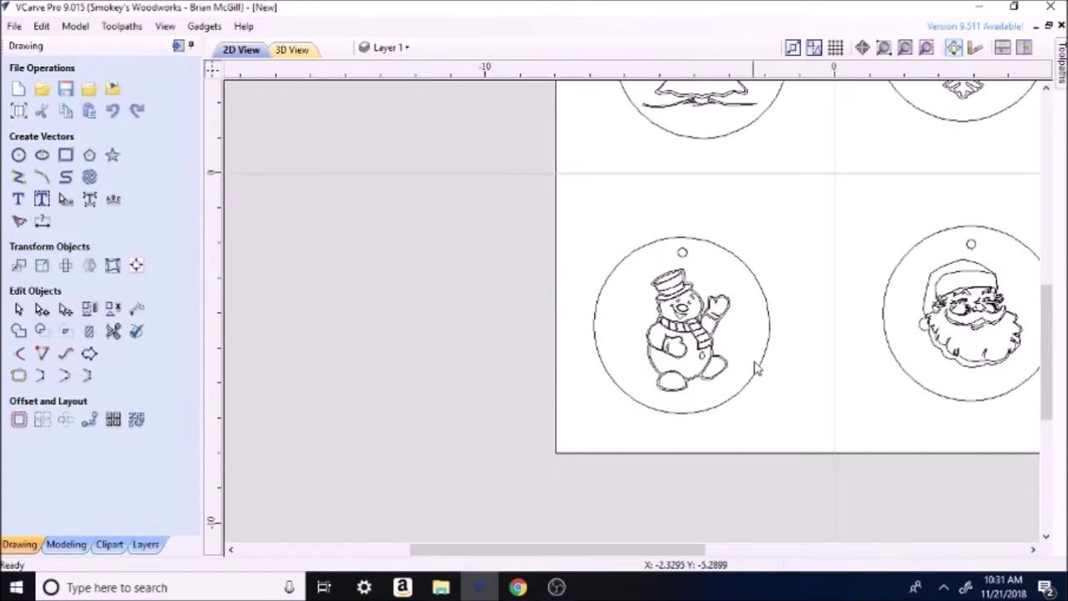
pyautogui.scroll(-2, 977, 367)
pyautogui.scroll(3, 874, 349)
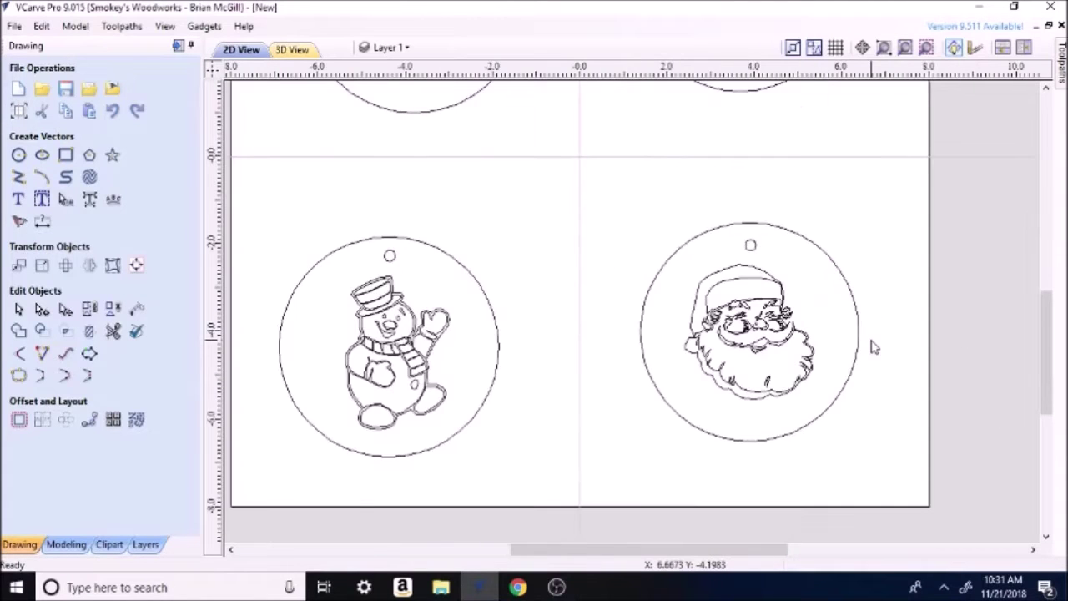
pyautogui.scroll(-3, 832, 282)
pyautogui.scroll(3, 751, 164)
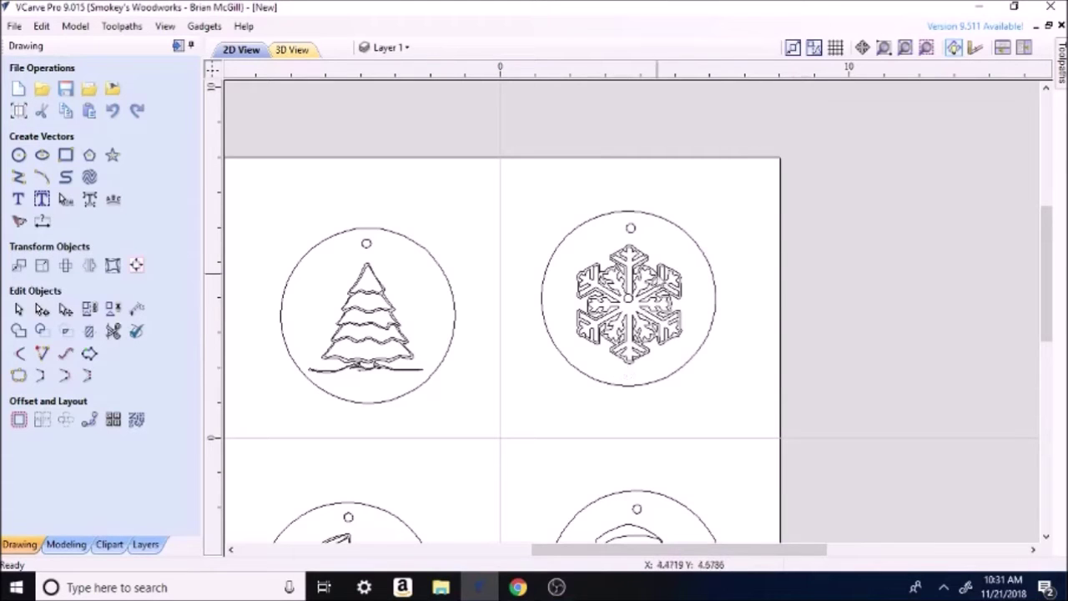
pyautogui.click(637, 251)
pyautogui.moveTo(685, 239); pyautogui.dragTo(690, 235)
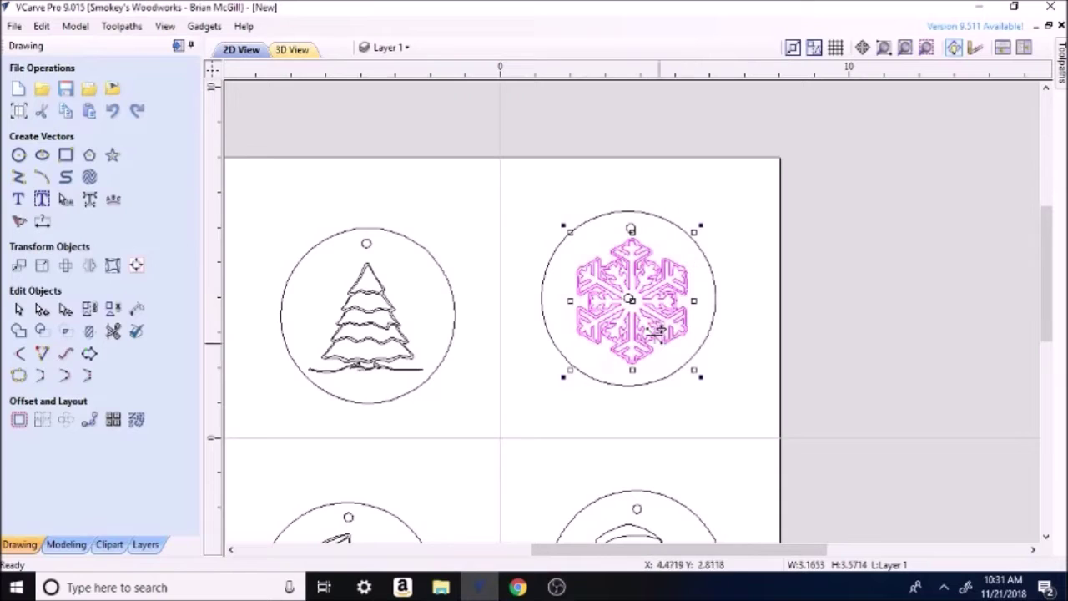
pyautogui.moveTo(632, 302); pyautogui.dragTo(617, 307)
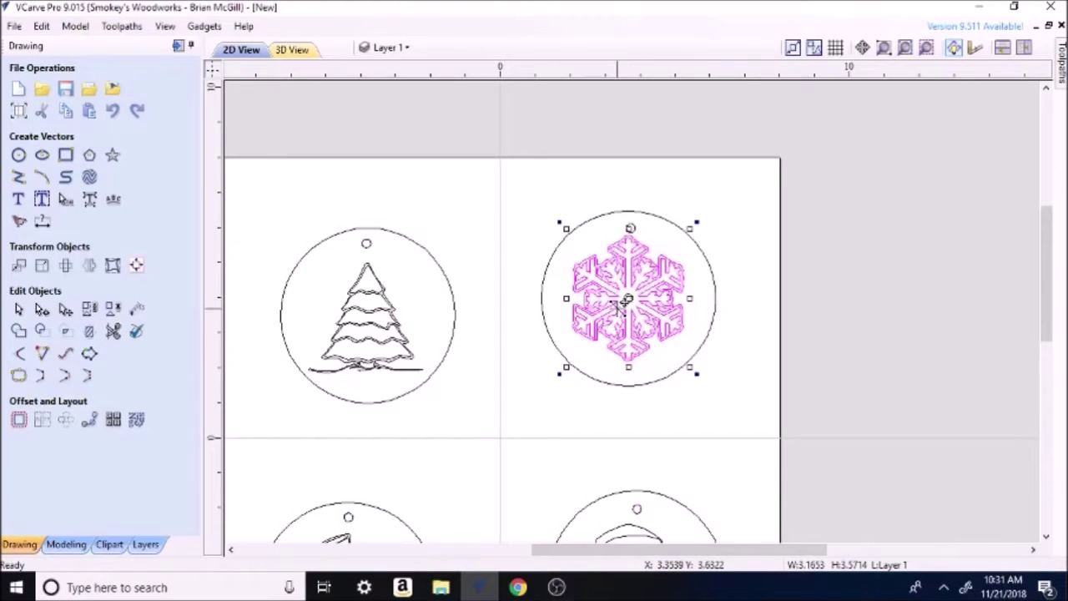
pyautogui.moveTo(632, 290); pyautogui.dragTo(638, 294)
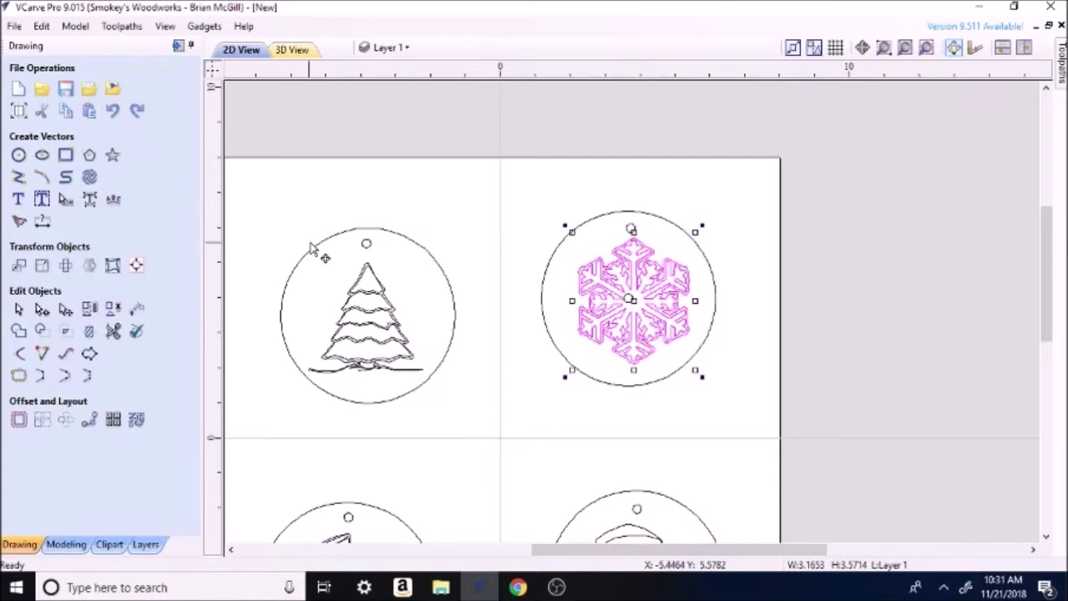
pyautogui.click(114, 116)
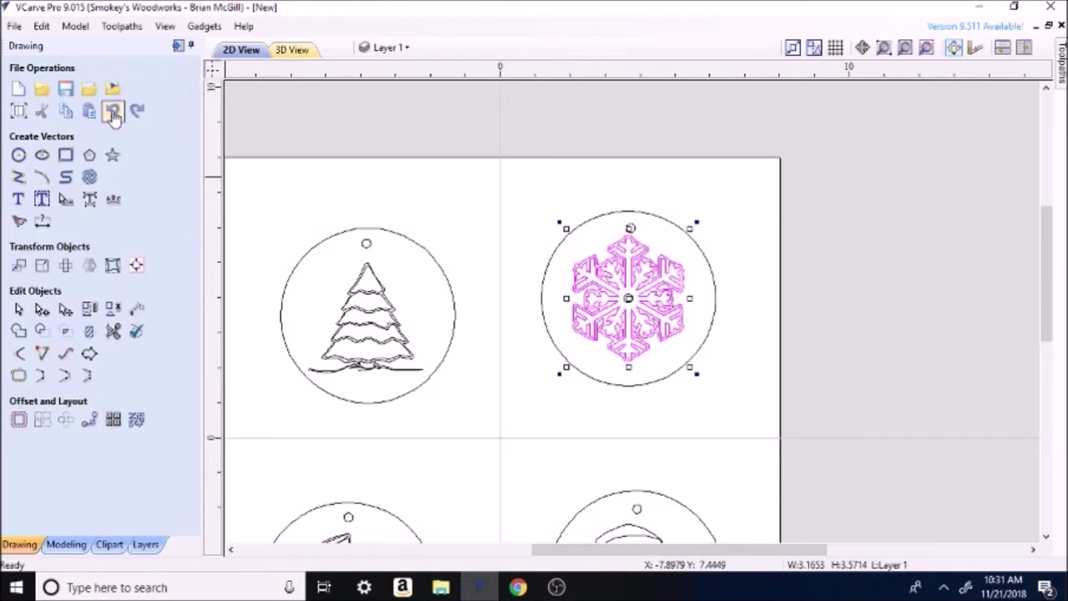
# Undo the last two changes to the snowflake and deselect it
pyautogui.click(114, 115)
pyautogui.click(114, 115)
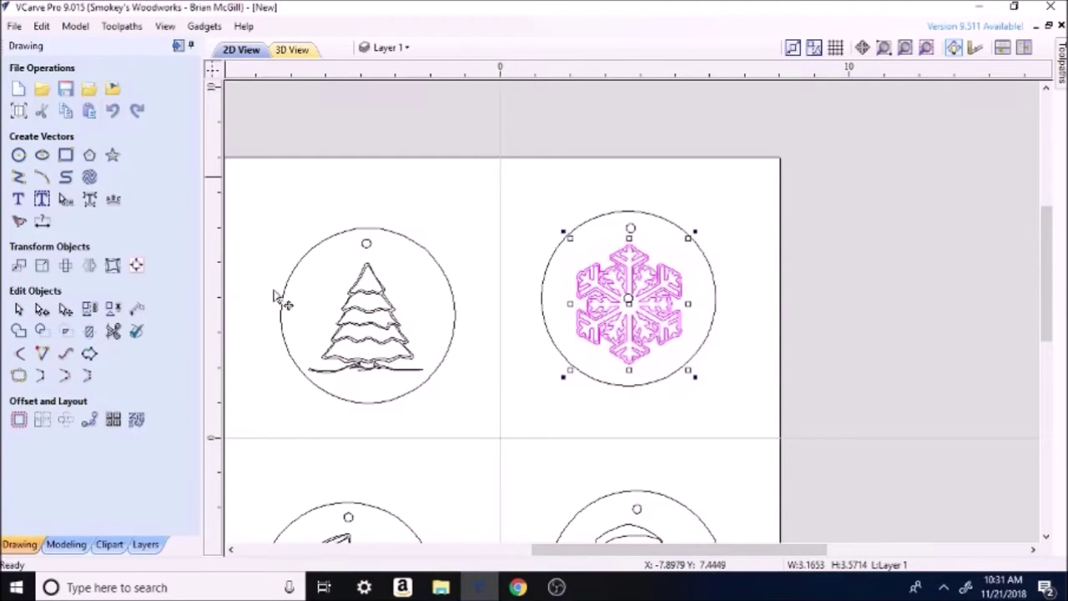
pyautogui.click(524, 400)
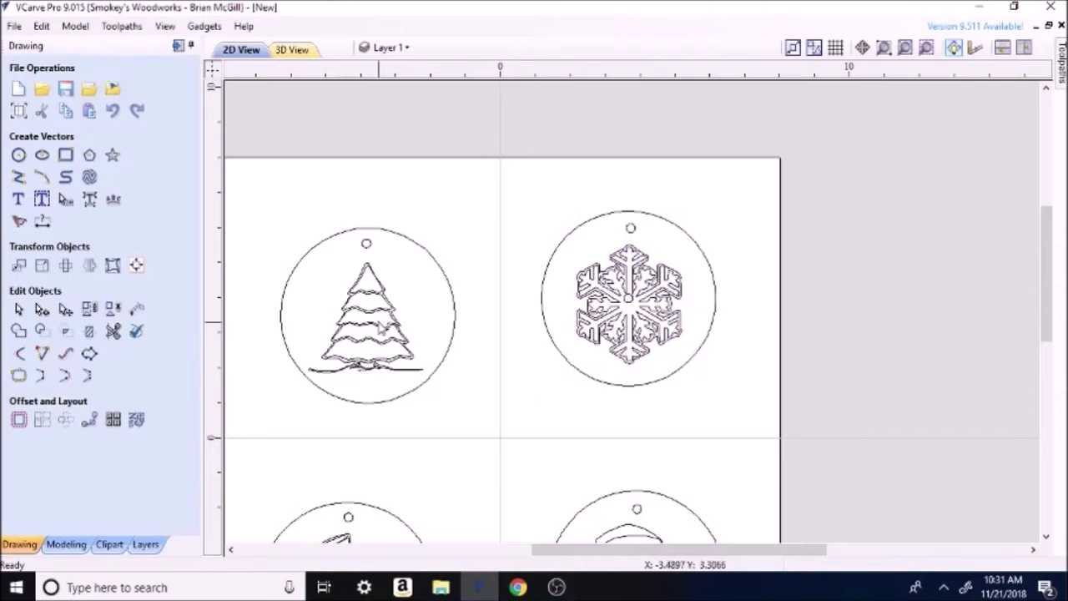
pyautogui.scroll(-5, 520, 410)
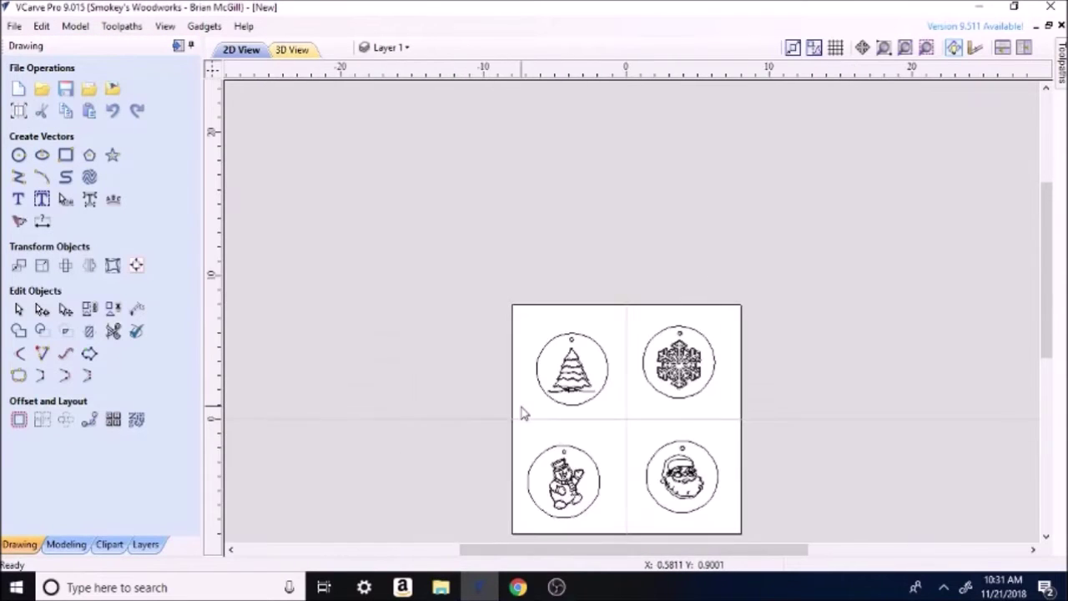
pyautogui.scroll(4, 651, 530)
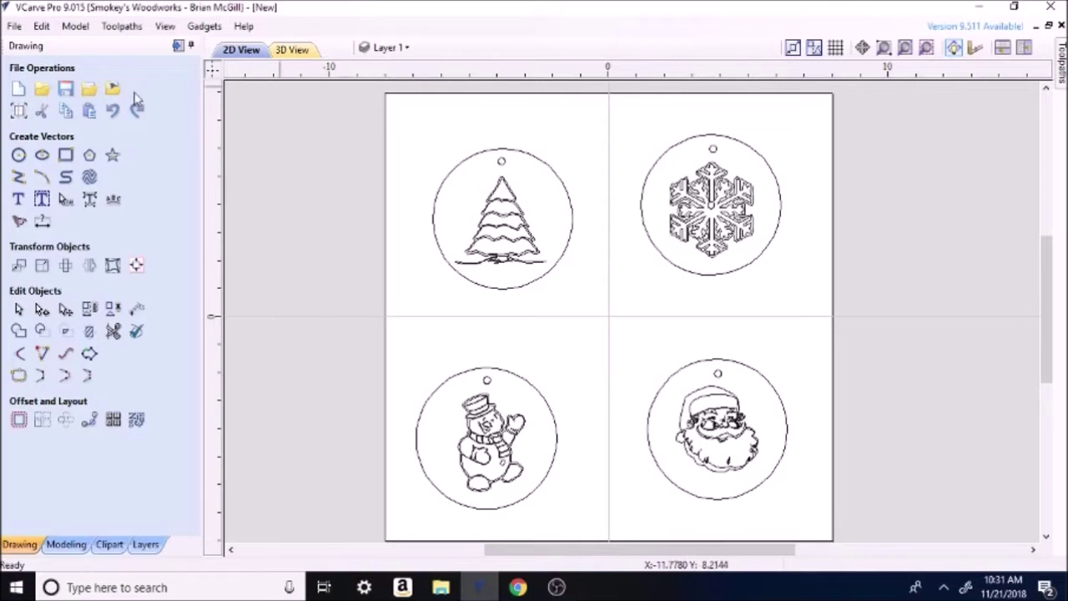
# Select only the tree, snowflake, snowman and Santa artwork for toolpaths, leaving out the large outer circles and the hanging holes
pyautogui.click(178, 47)
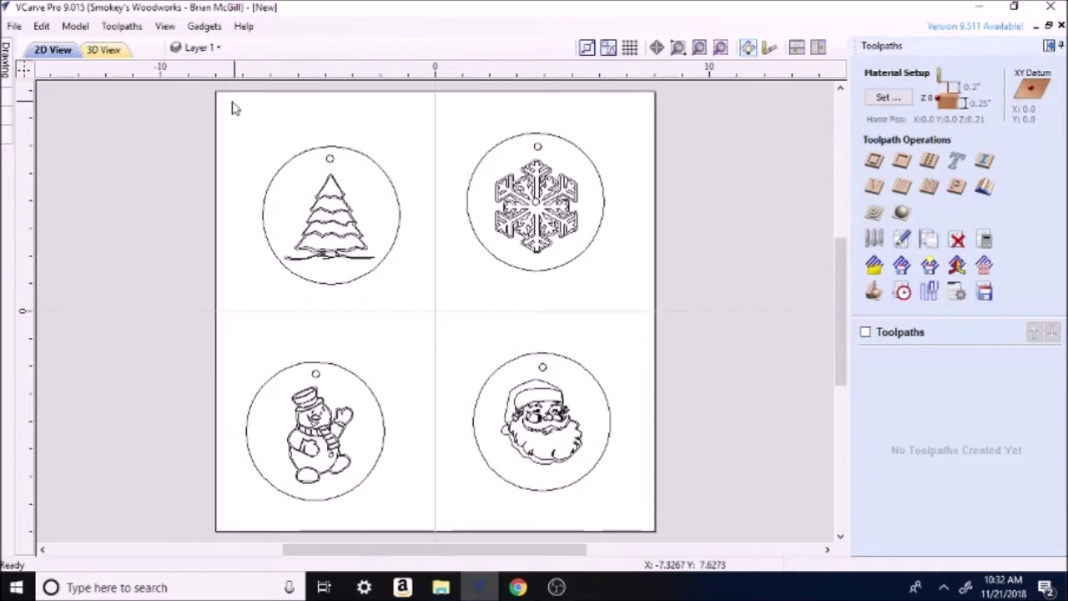
pyautogui.moveTo(226, 102); pyautogui.dragTo(636, 515)
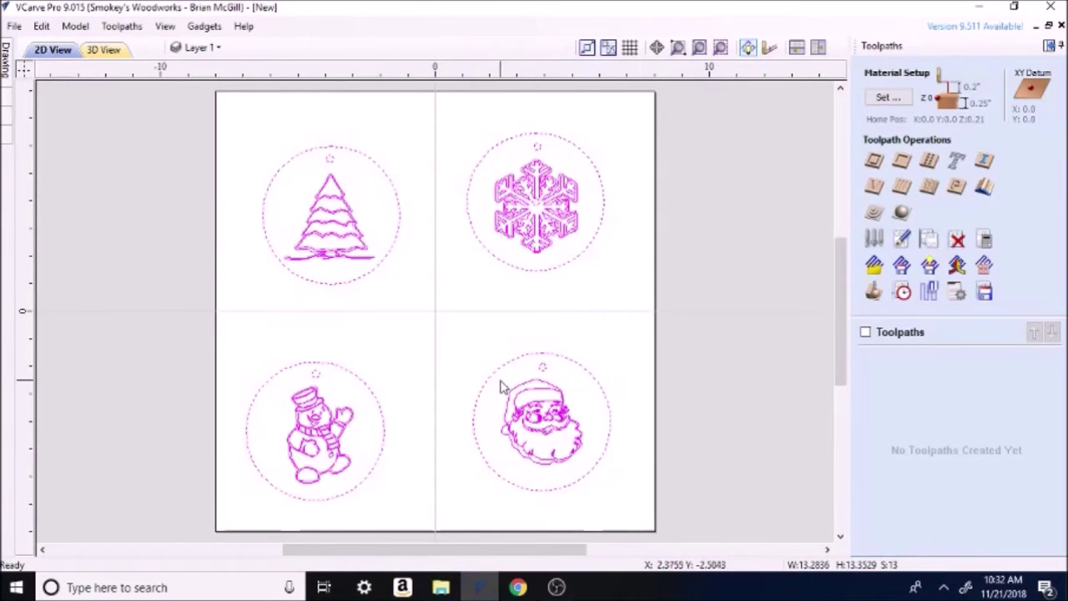
pyautogui.keyDown('ctrl'); pyautogui.click(378, 269); pyautogui.keyUp('ctrl')
pyautogui.keyDown('ctrl'); pyautogui.click(483, 252); pyautogui.keyUp('ctrl')
pyautogui.keyDown('ctrl'); pyautogui.click(376, 400); pyautogui.keyUp('ctrl')
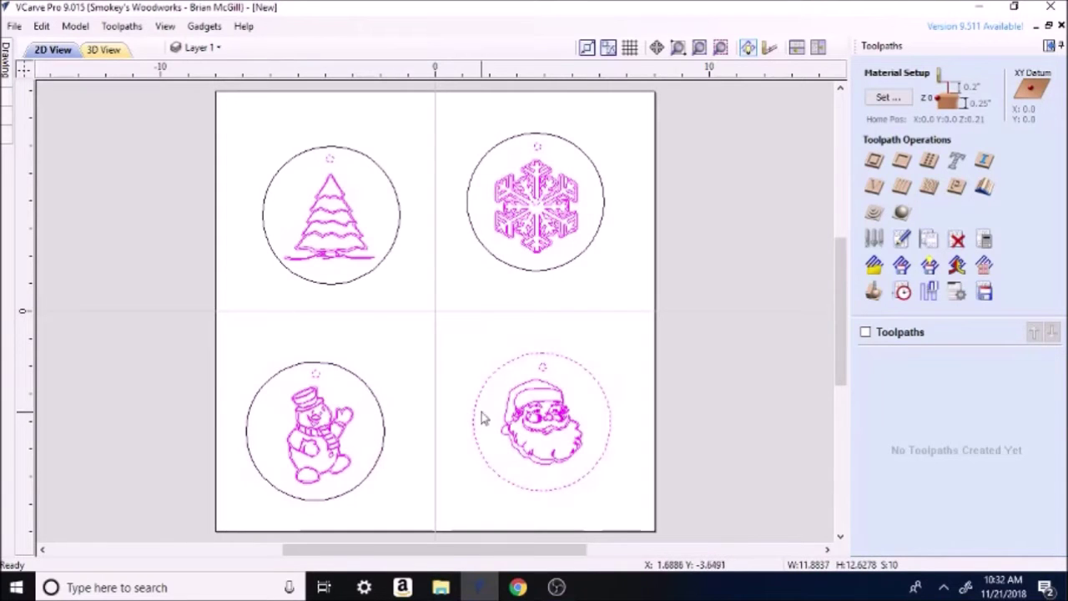
pyautogui.keyDown('ctrl'); pyautogui.click(476, 409); pyautogui.keyUp('ctrl')
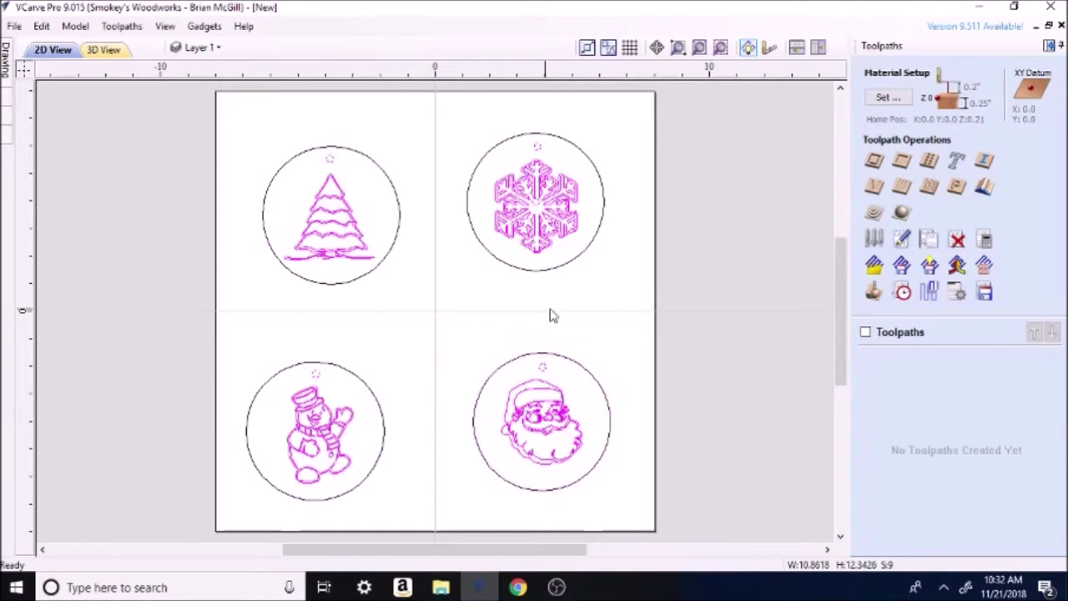
pyautogui.keyDown('ctrl'); pyautogui.click(330, 161); pyautogui.keyUp('ctrl')
pyautogui.keyDown('ctrl'); pyautogui.click(538, 148); pyautogui.keyUp('ctrl')
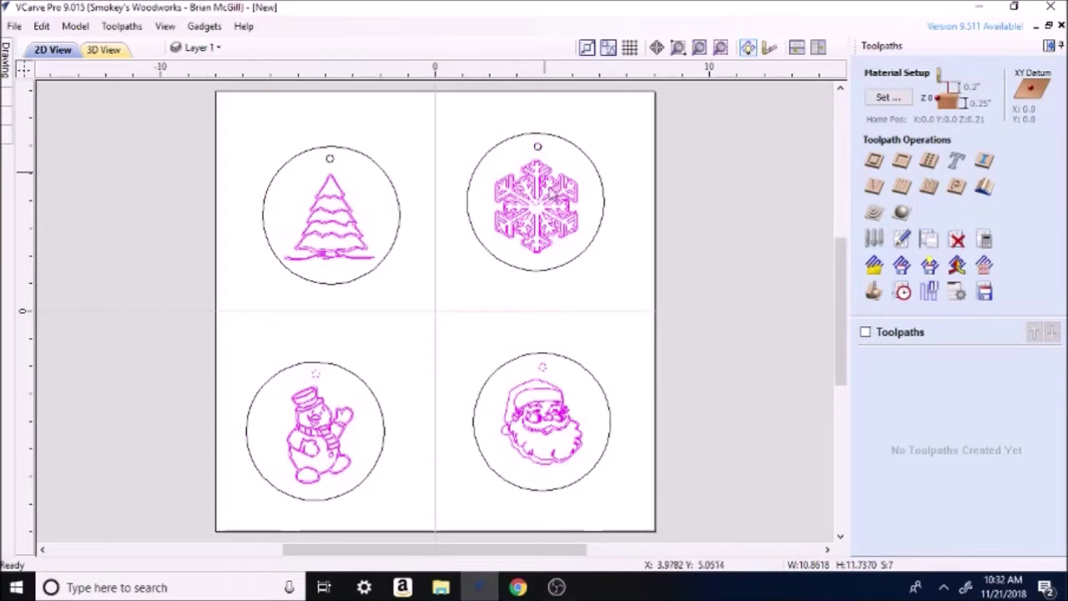
pyautogui.click(317, 375)
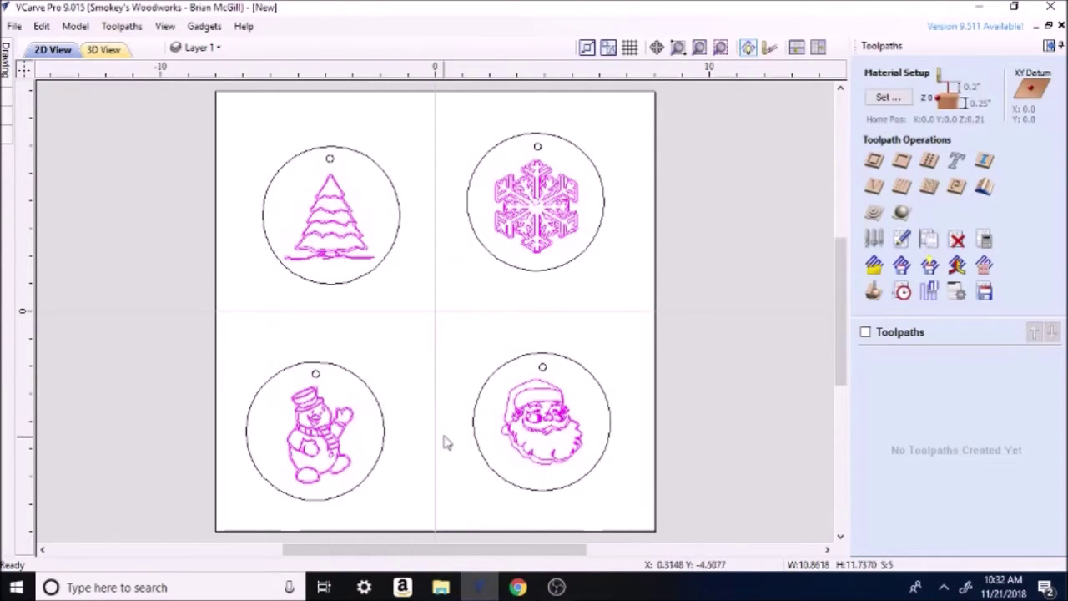
# Start a V-Carve / Engraving toolpath for the selected artwork and assign the V-Bit (60 deg 0.25") from the tool database
pyautogui.click(875, 188)
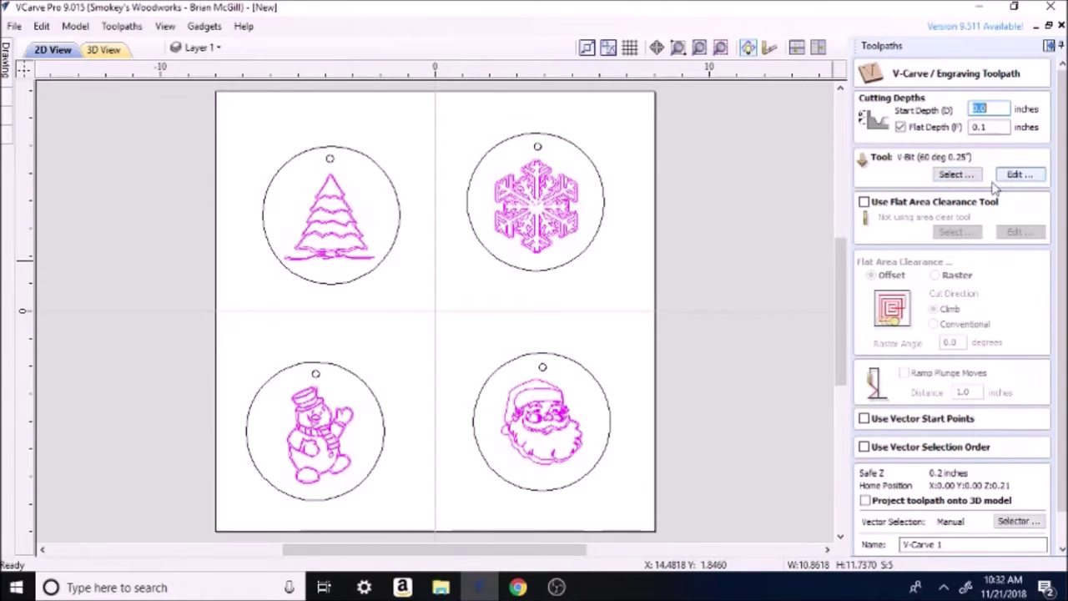
pyautogui.click(957, 177)
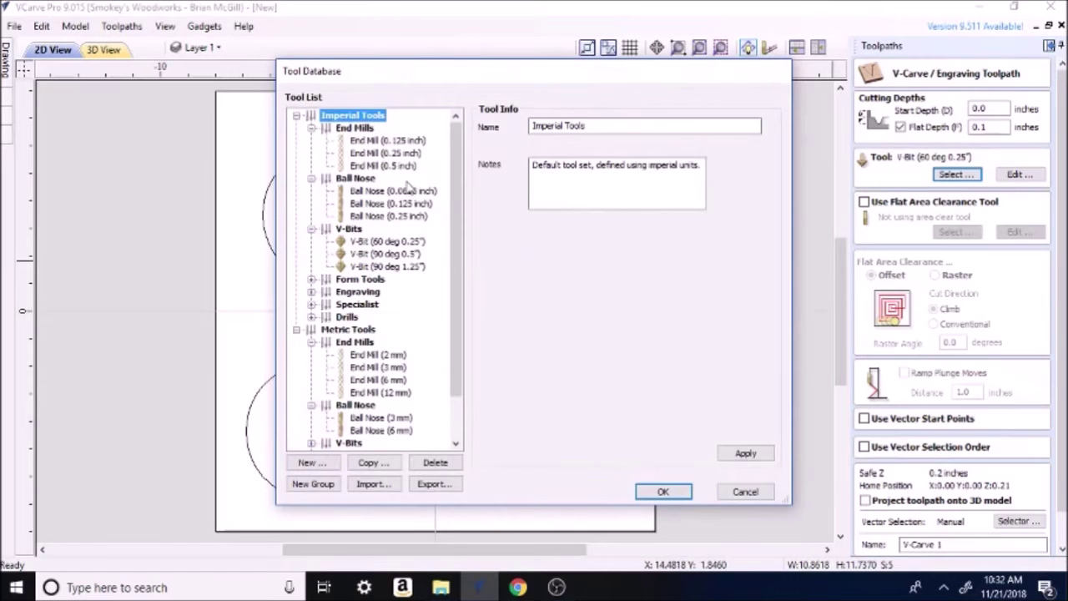
pyautogui.click(412, 242)
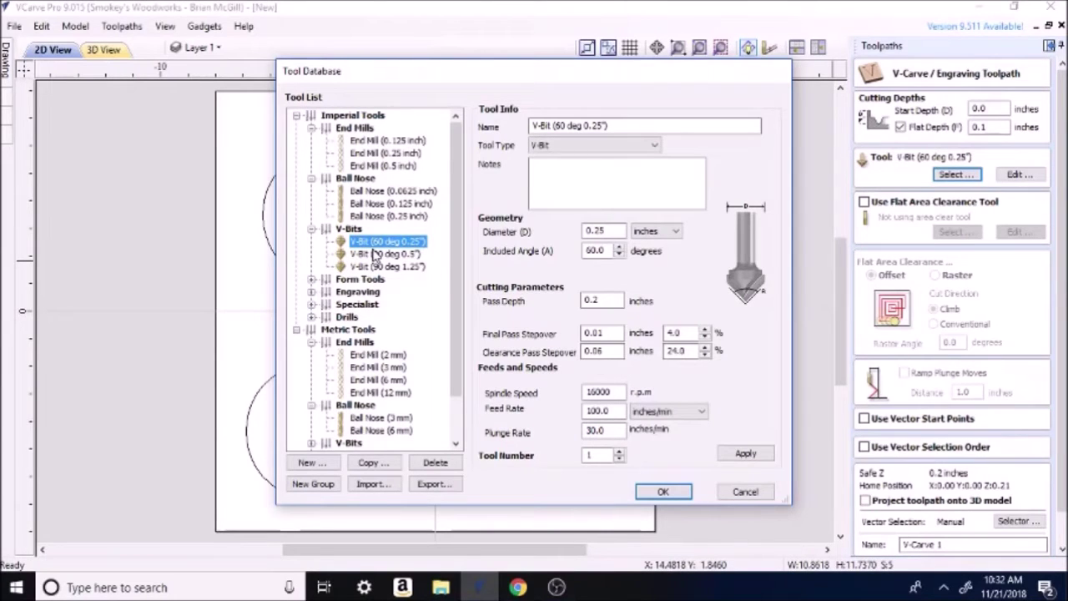
pyautogui.click(681, 493)
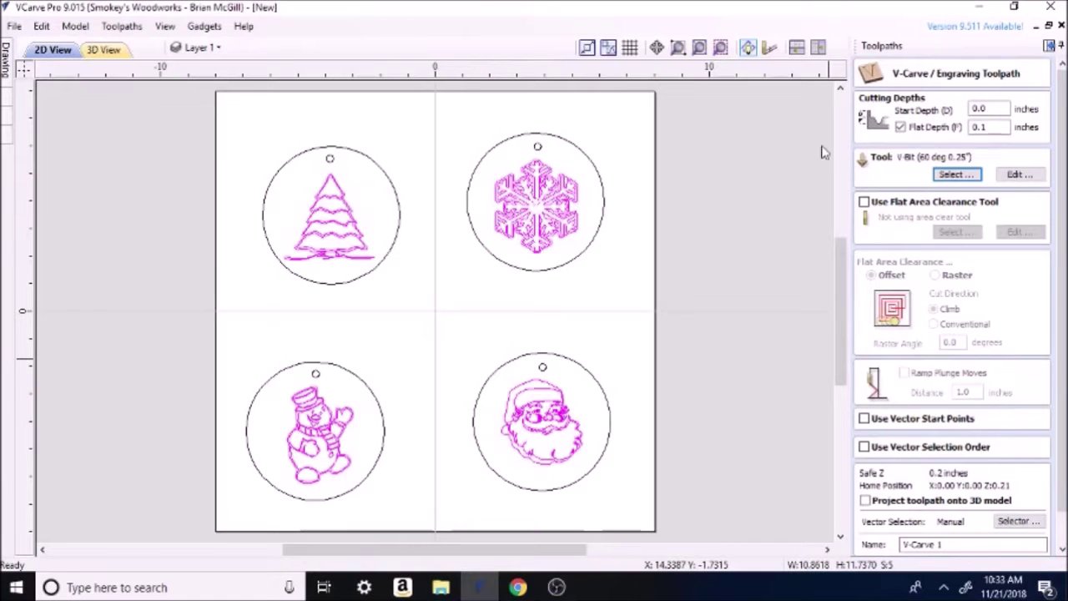
# Calculate the V-Carve toolpath for the four ornament designs
pyautogui.scroll(-3, 751, 268)
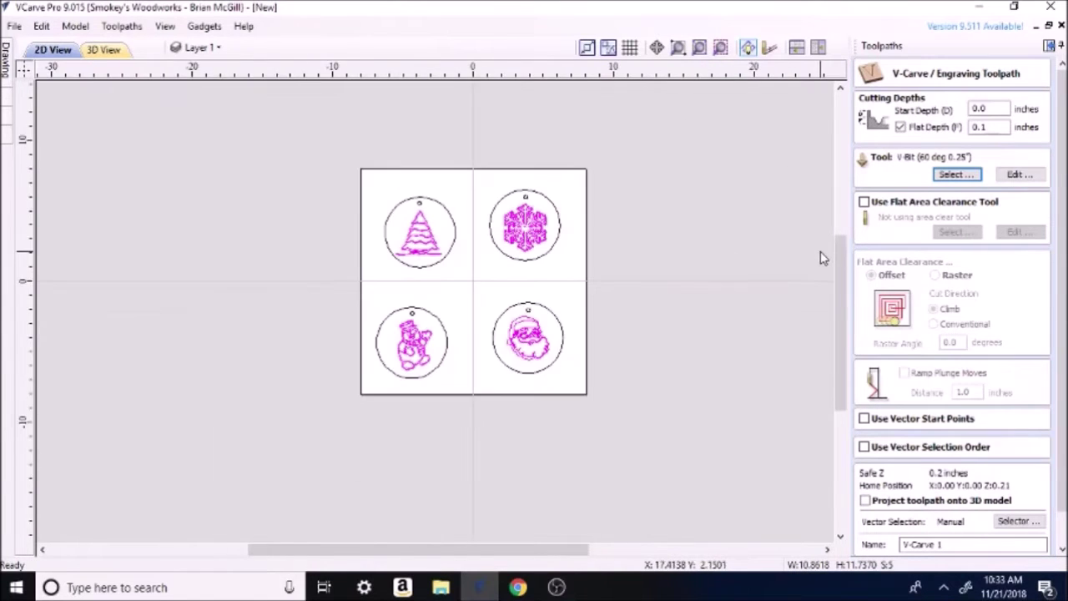
pyautogui.scroll(3, 729, 295)
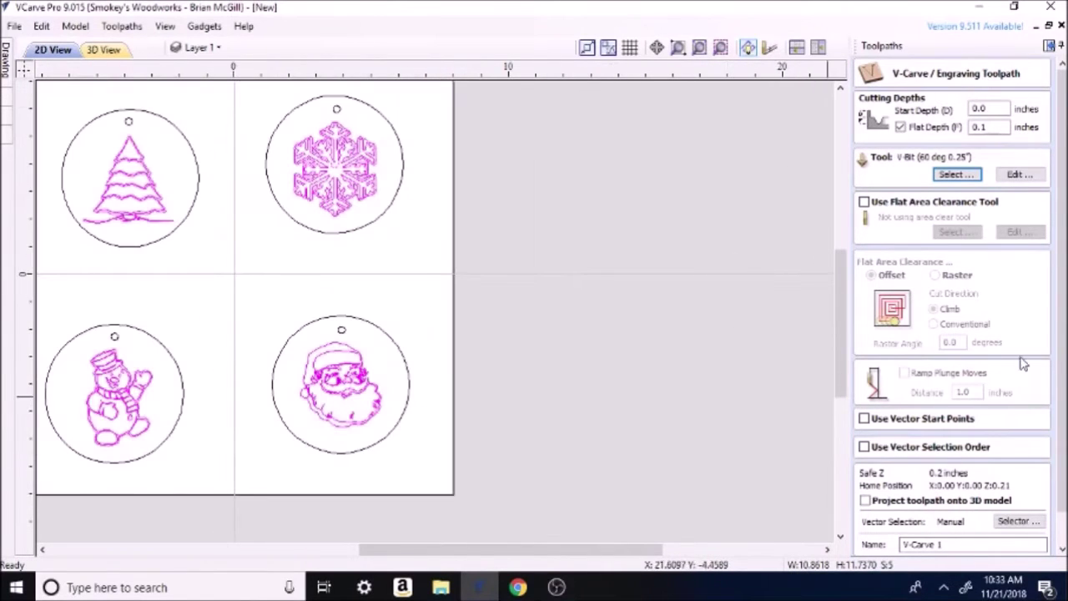
pyautogui.scroll(-1, 960, 388)
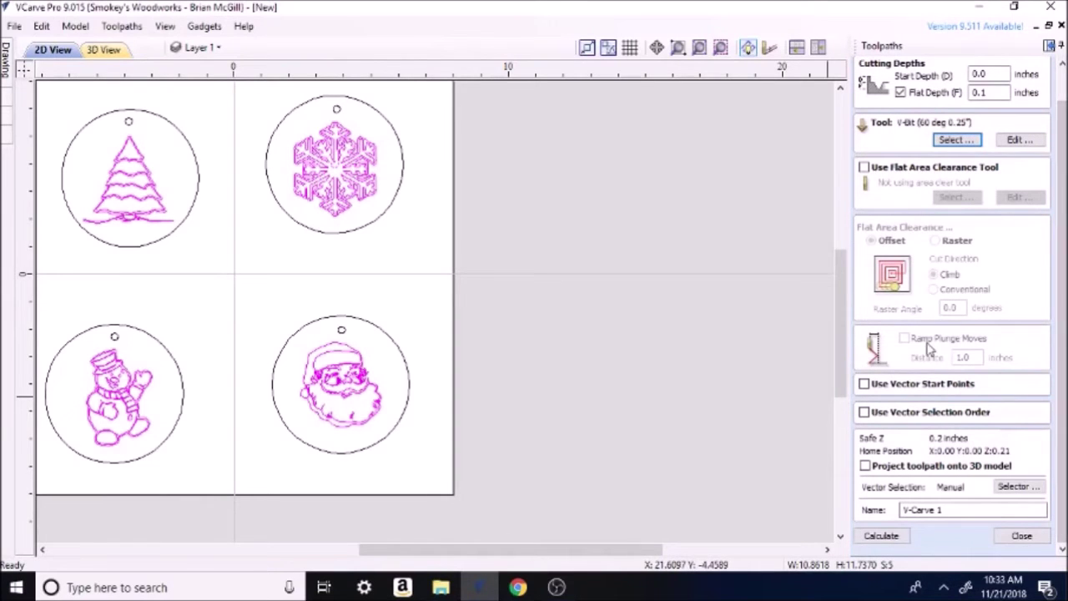
pyautogui.scroll(-2, 634, 119)
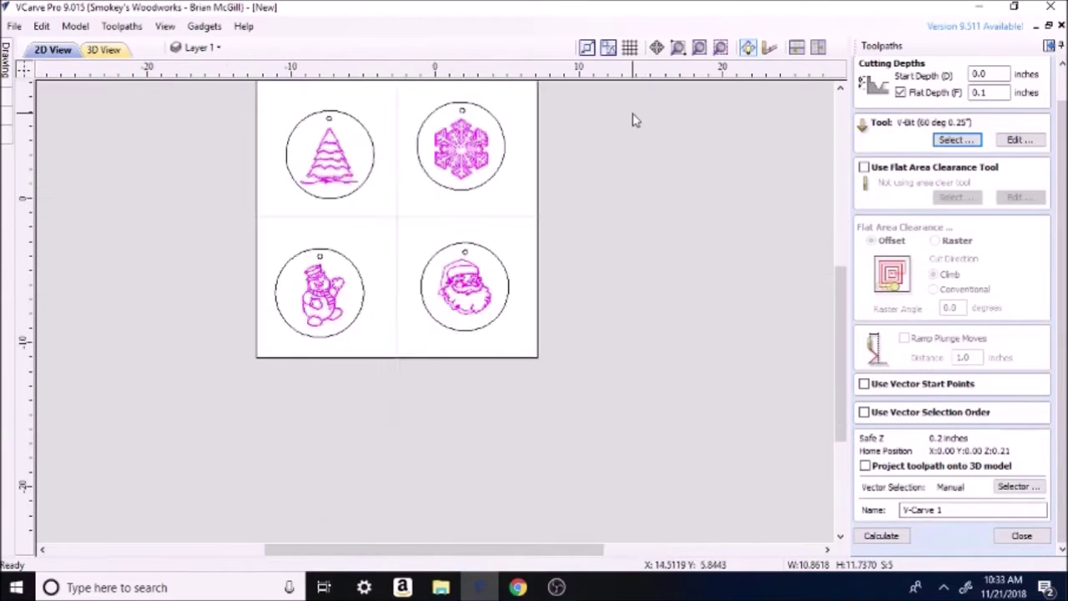
pyautogui.scroll(1, 432, 198)
pyautogui.scroll(1, 432, 197)
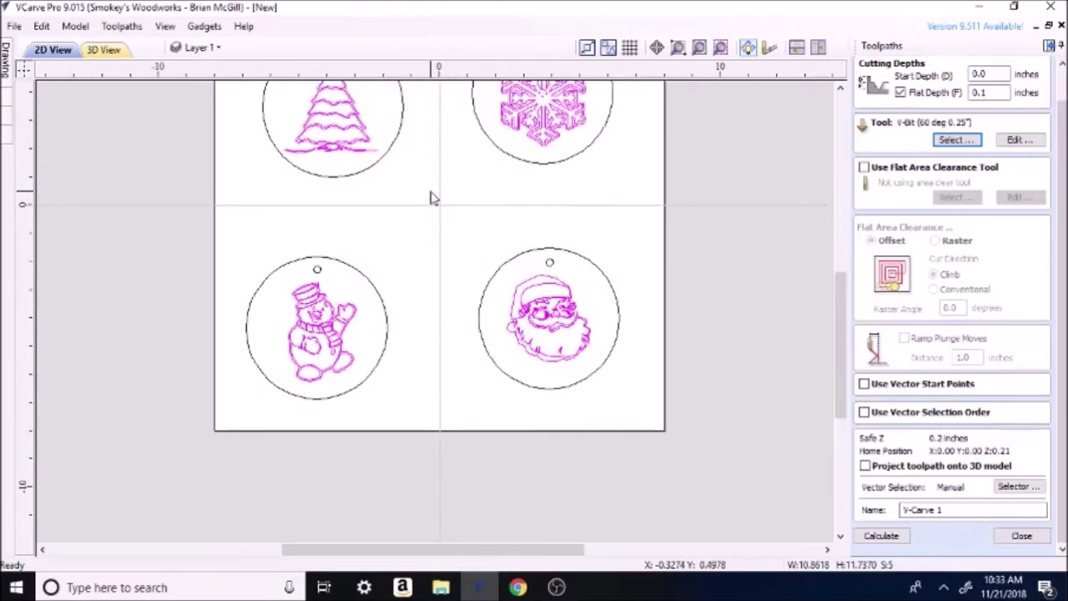
pyautogui.scroll(1, 431, 197)
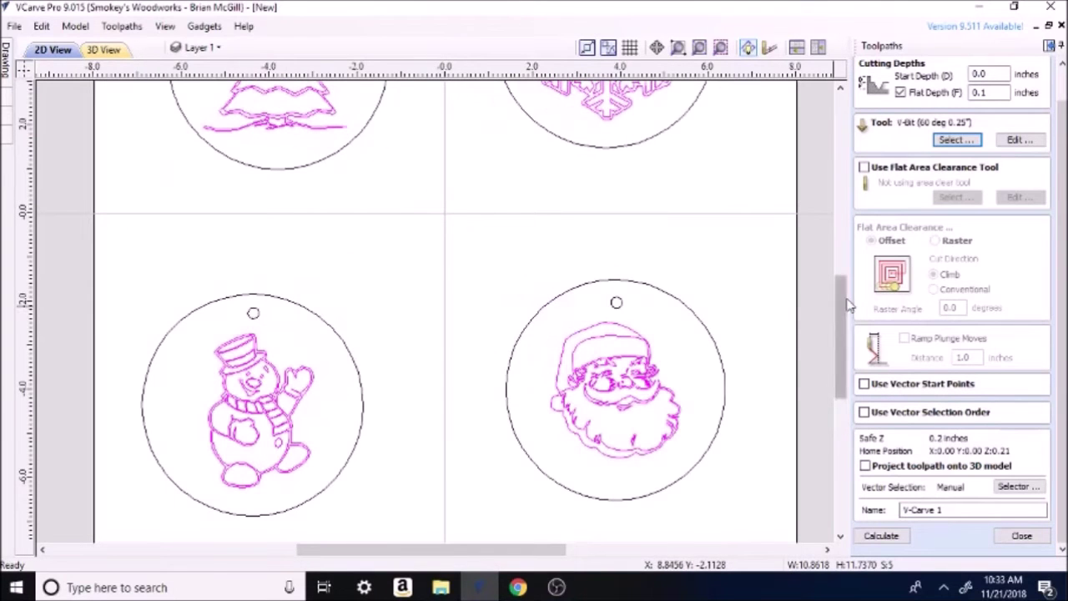
pyautogui.scroll(-1, 845, 305)
pyautogui.moveTo(845, 304); pyautogui.dragTo(849, 282)
pyautogui.click(878, 535)
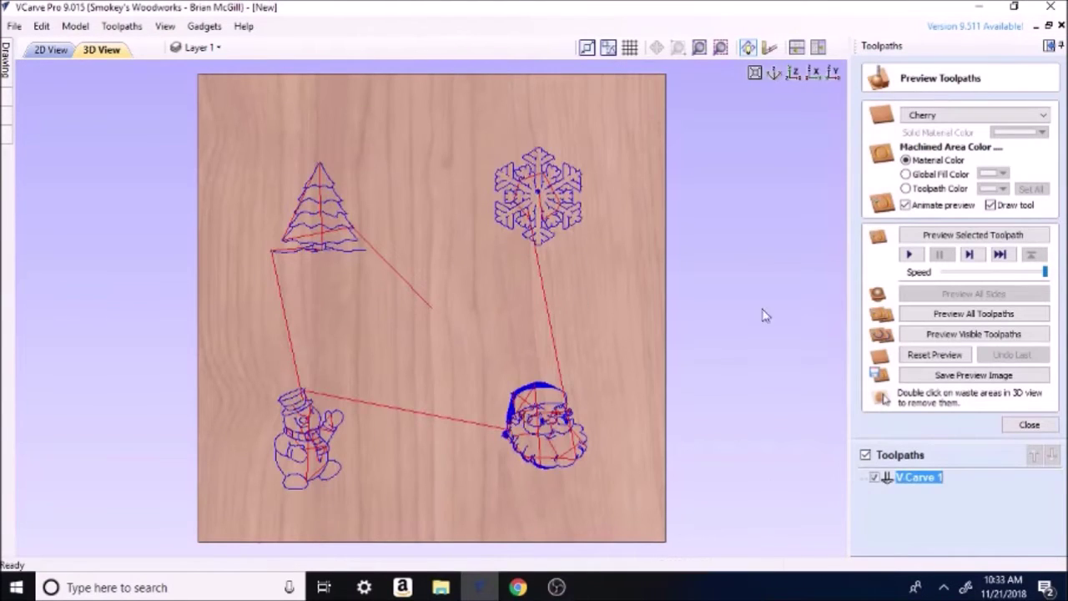
# Preview the V-carve toolpath on the cherry material, set a red global fill for the machined areas, and inspect the carving at an angle
pyautogui.click(977, 235)
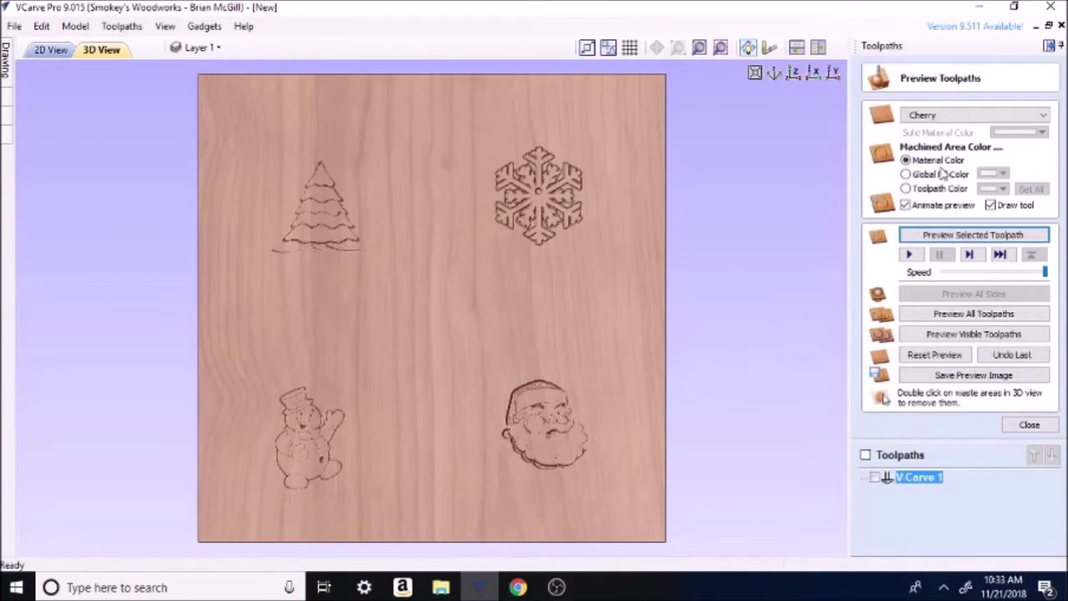
pyautogui.click(908, 175)
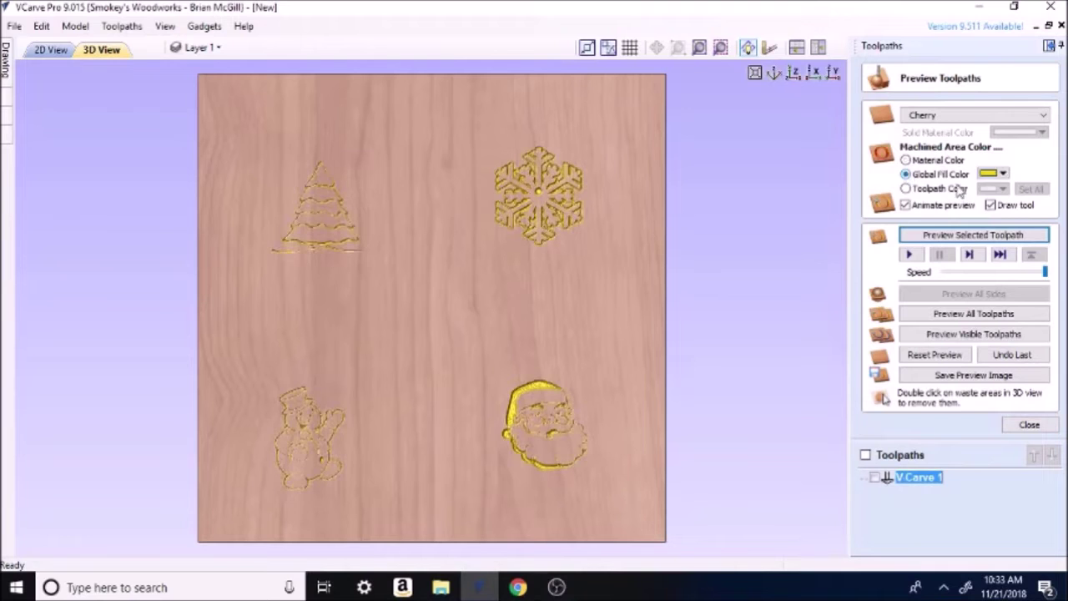
pyautogui.click(1004, 173)
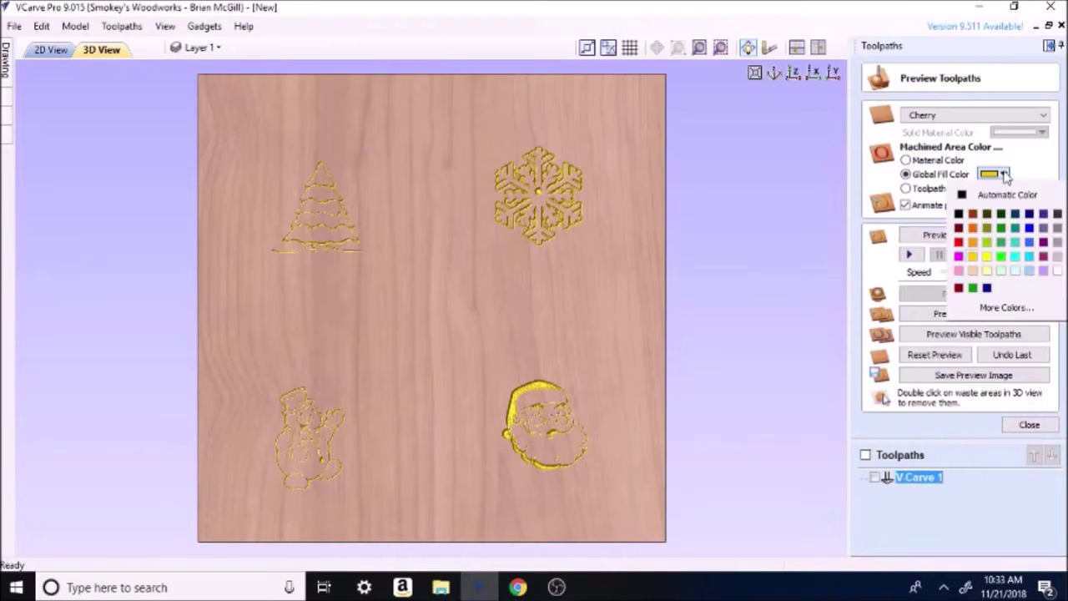
pyautogui.click(958, 242)
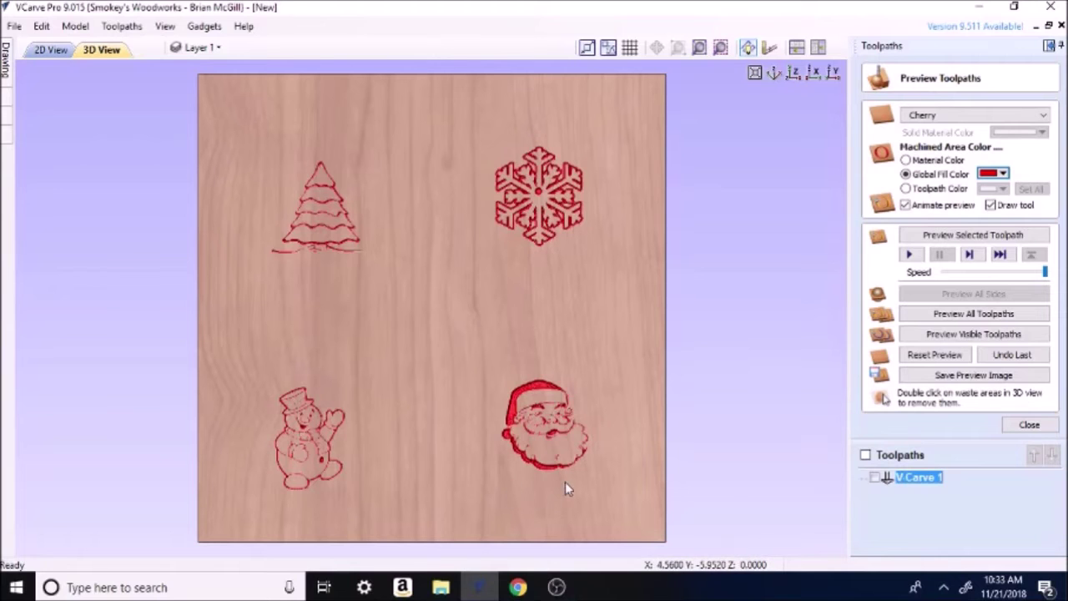
pyautogui.scroll(3, 565, 482)
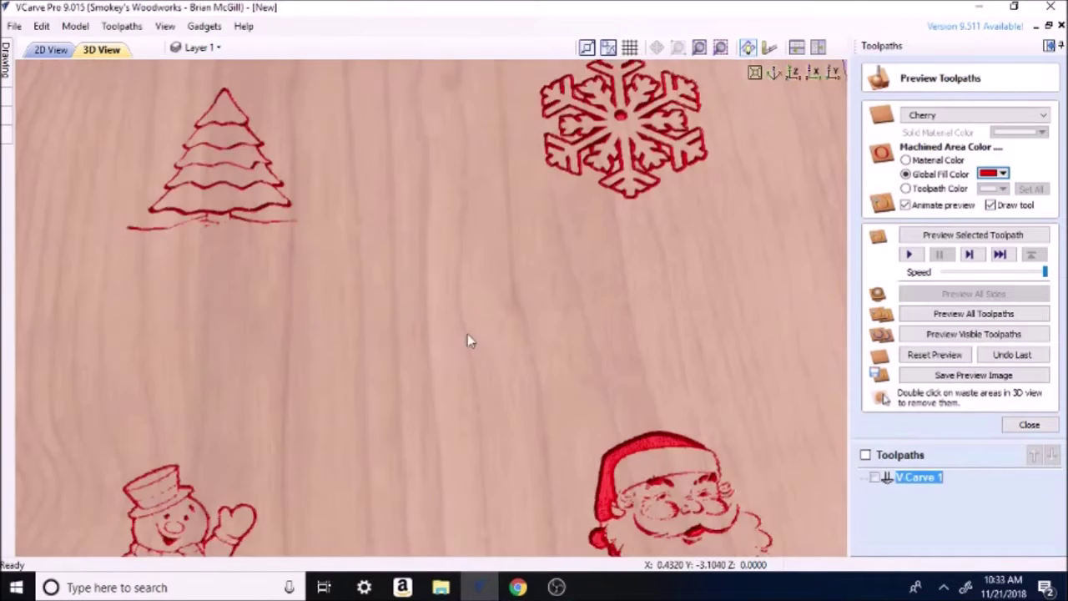
pyautogui.moveTo(467, 341); pyautogui.dragTo(477, 305)
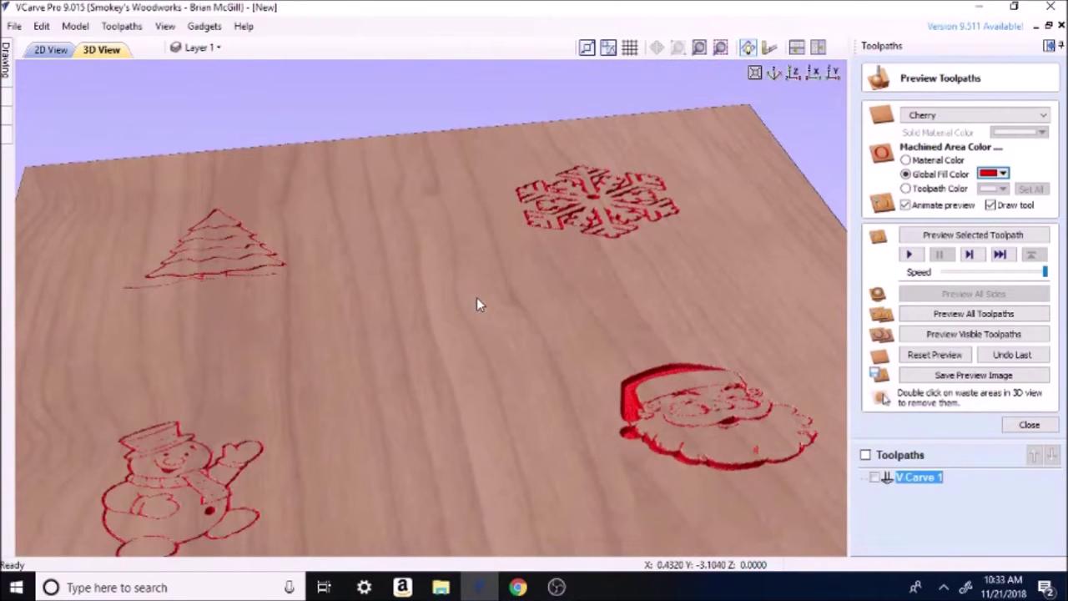
pyautogui.moveTo(476, 304); pyautogui.dragTo(390, 251)
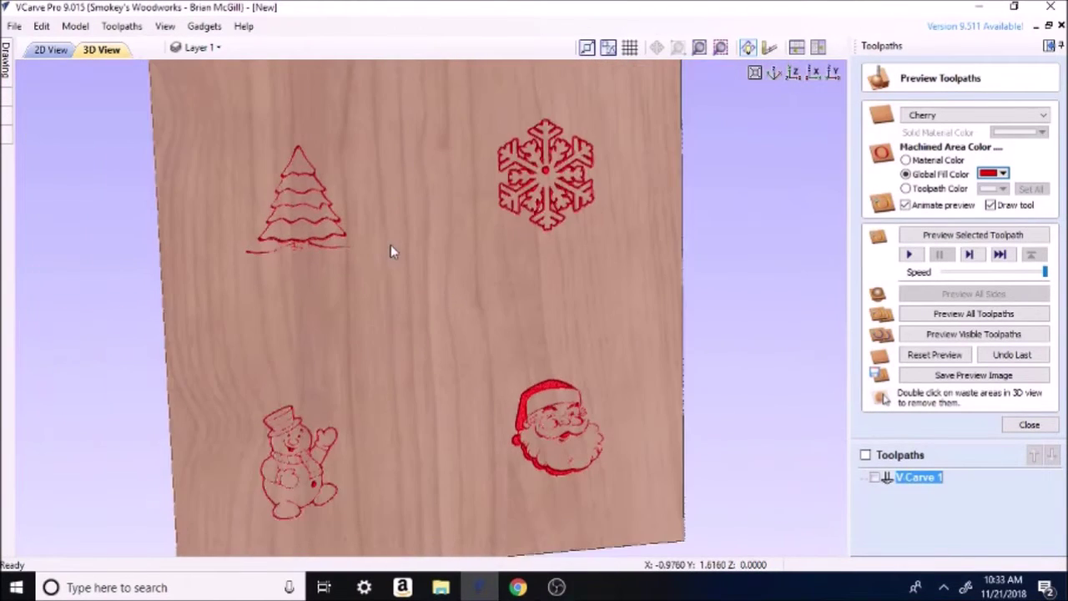
# Return to the 2D view, select only the four hanging-hole circles, and close the toolpath preview
pyautogui.click(52, 51)
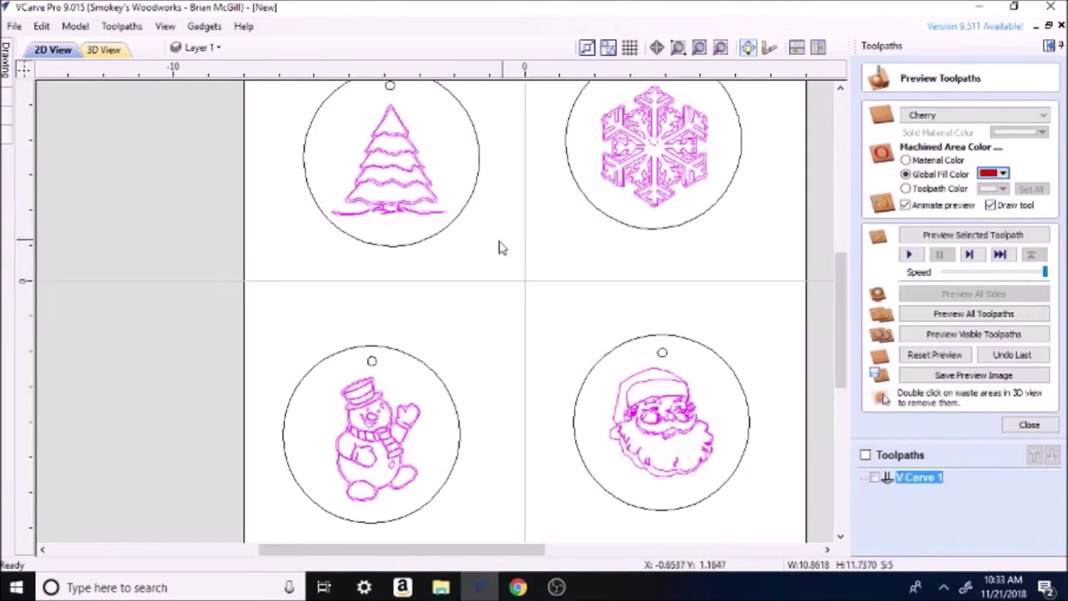
pyautogui.click(467, 255)
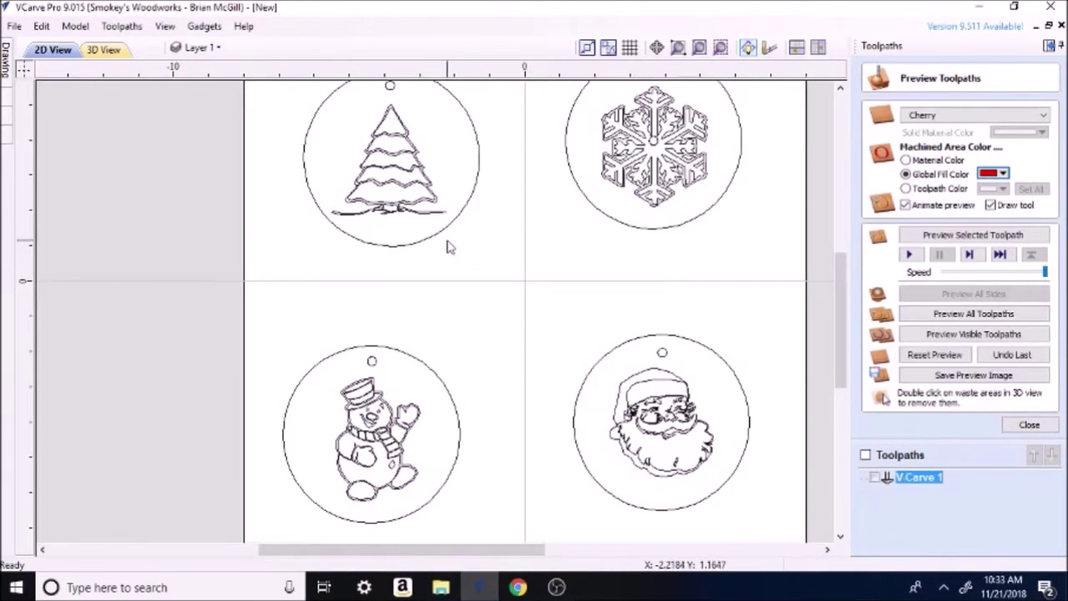
pyautogui.click(452, 227)
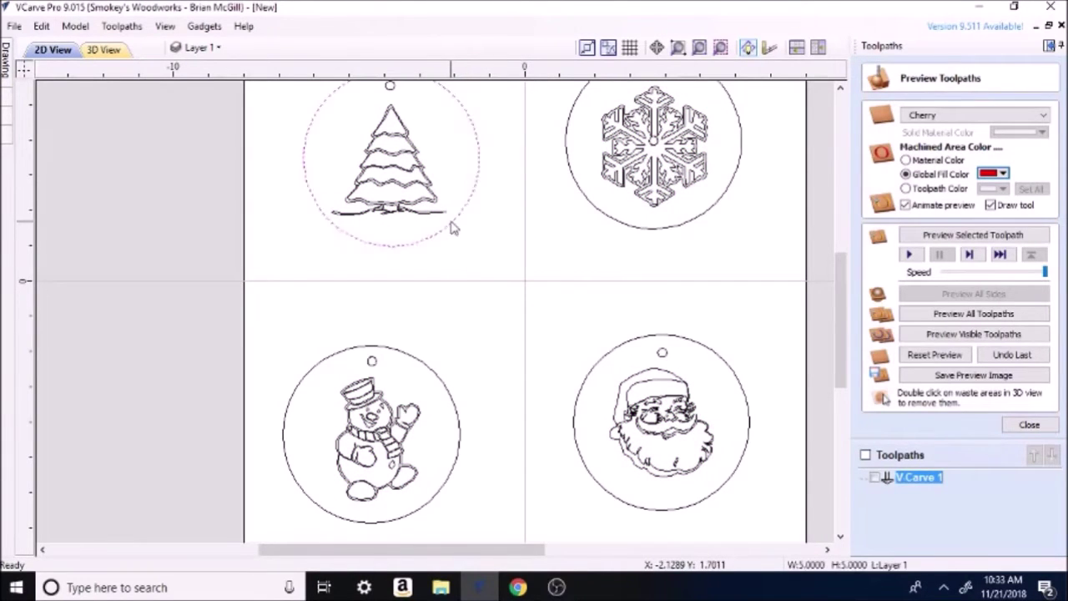
pyautogui.click(507, 231)
pyautogui.scroll(-1, 583, 192)
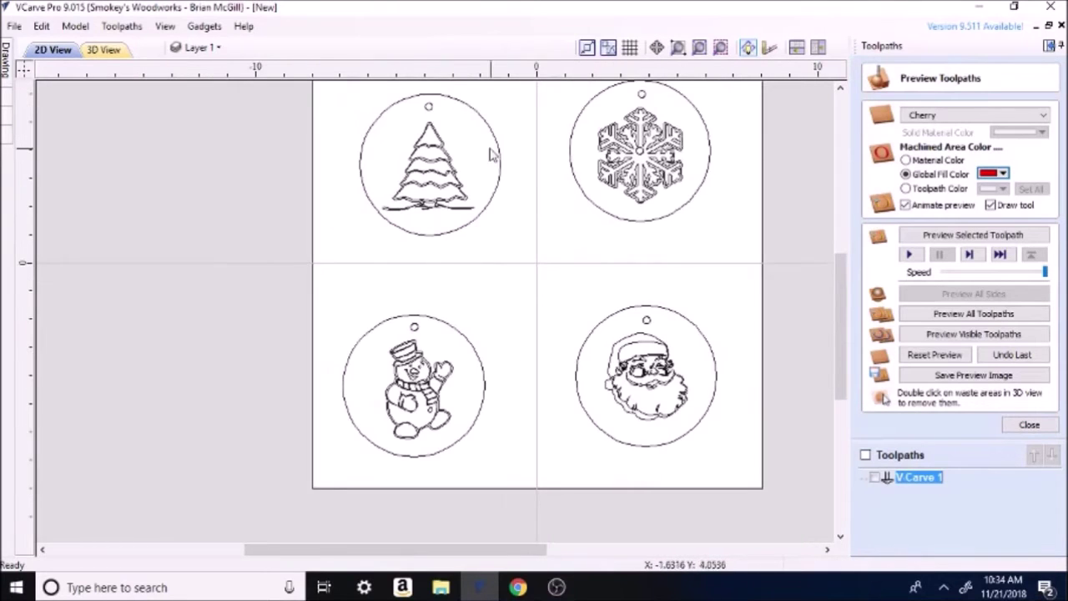
pyautogui.keyDown('shift'); pyautogui.click(641, 94); pyautogui.keyUp('shift')
pyautogui.keyDown('shift'); pyautogui.click(648, 321); pyautogui.keyUp('shift')
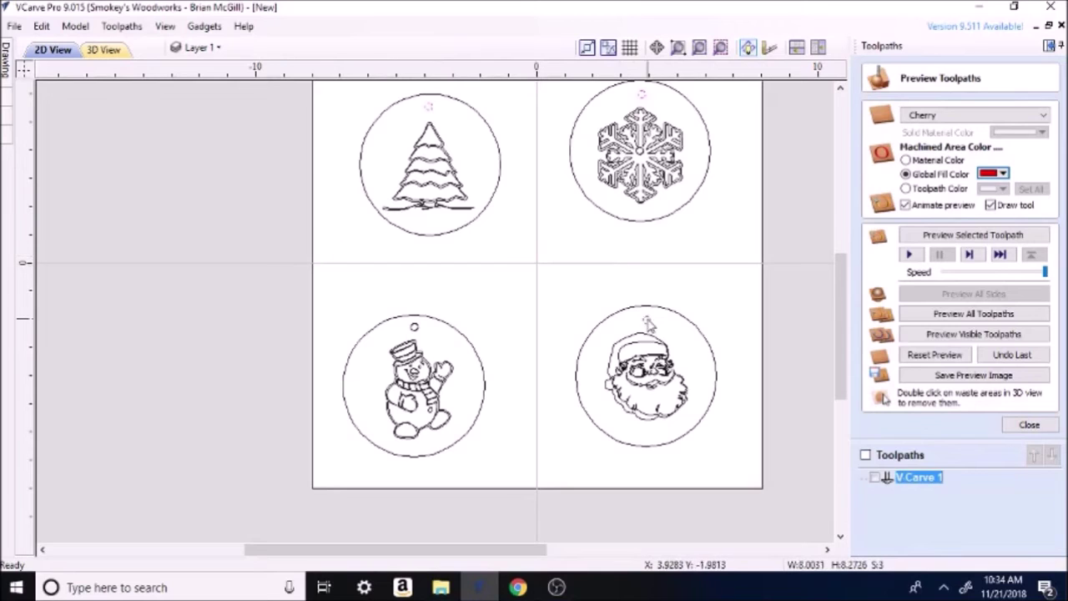
pyautogui.keyDown('shift'); pyautogui.click(416, 327); pyautogui.keyUp('shift')
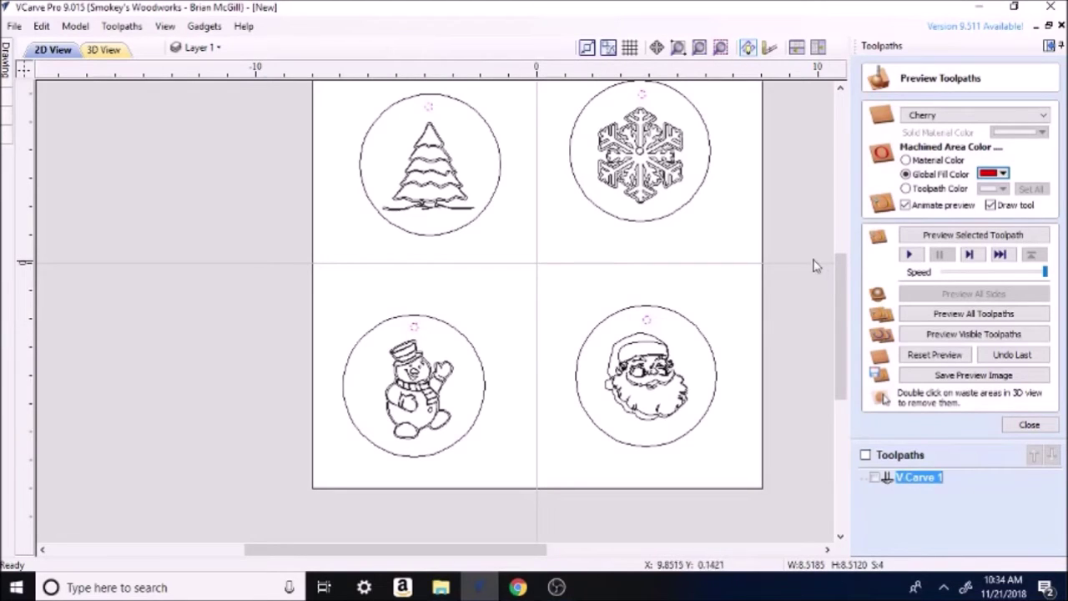
pyautogui.click(1030, 426)
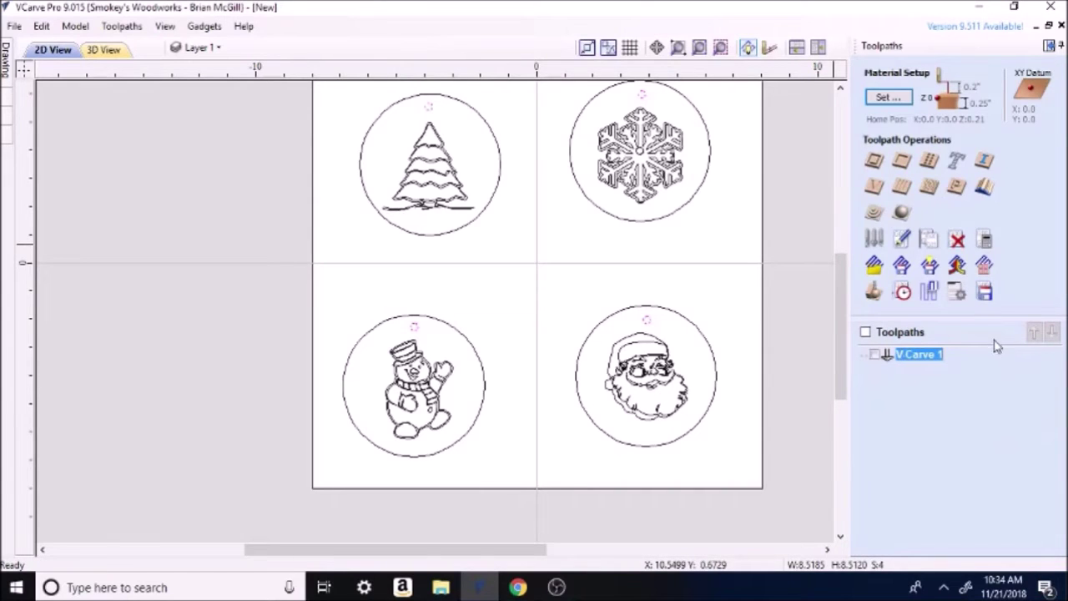
# Calculate a Pocket toolpath for the hanging holes with a 0.25 inch cut depth and the larger area clearance tool disabled
pyautogui.click(903, 165)
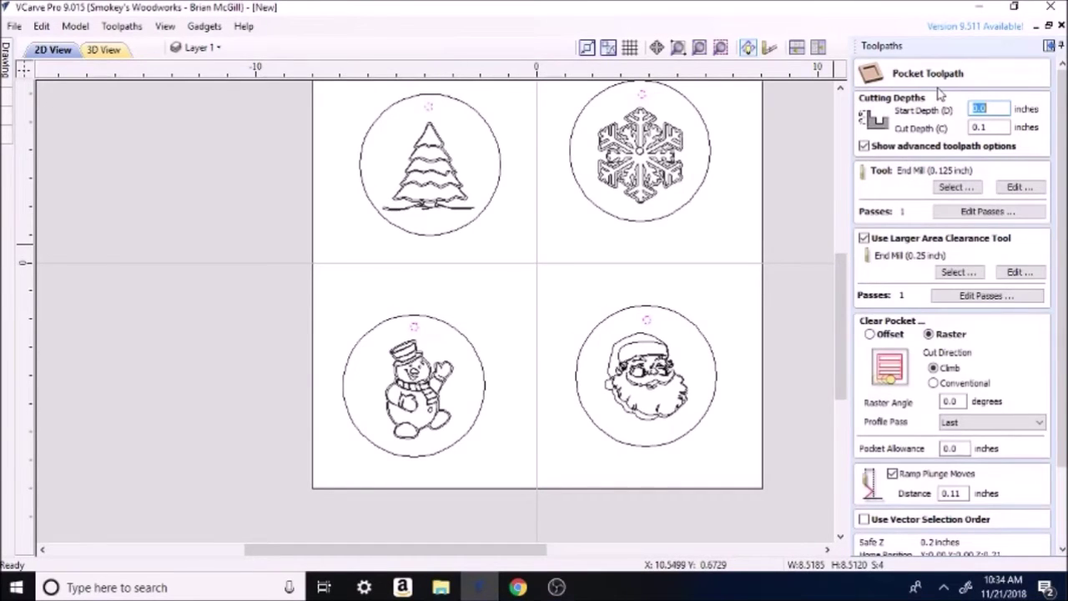
pyautogui.click(993, 126)
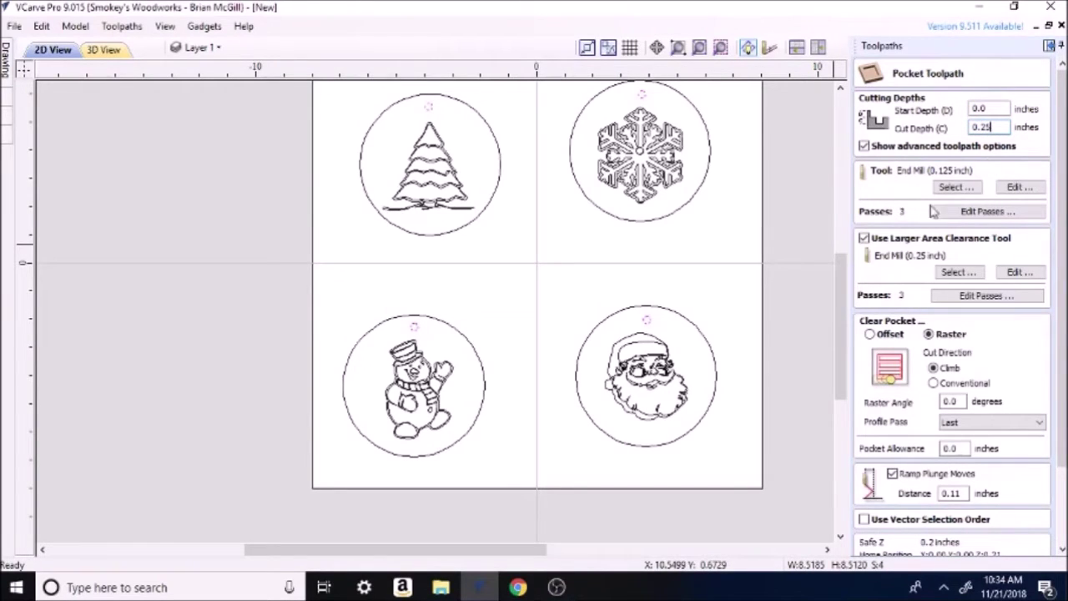
pyautogui.click(863, 239)
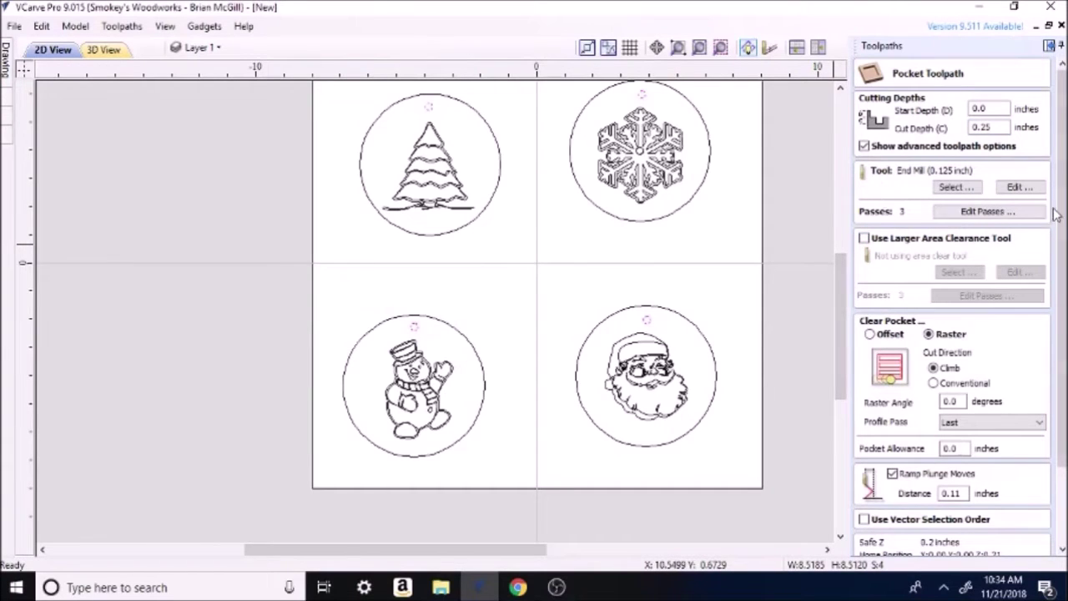
pyautogui.scroll(-2, 1064, 170)
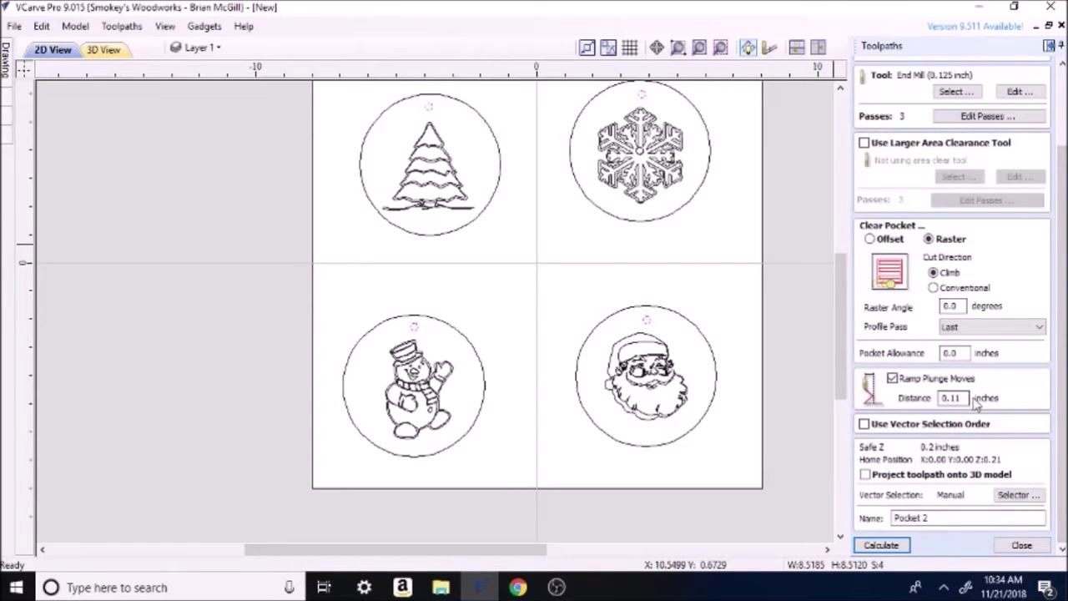
pyautogui.click(882, 545)
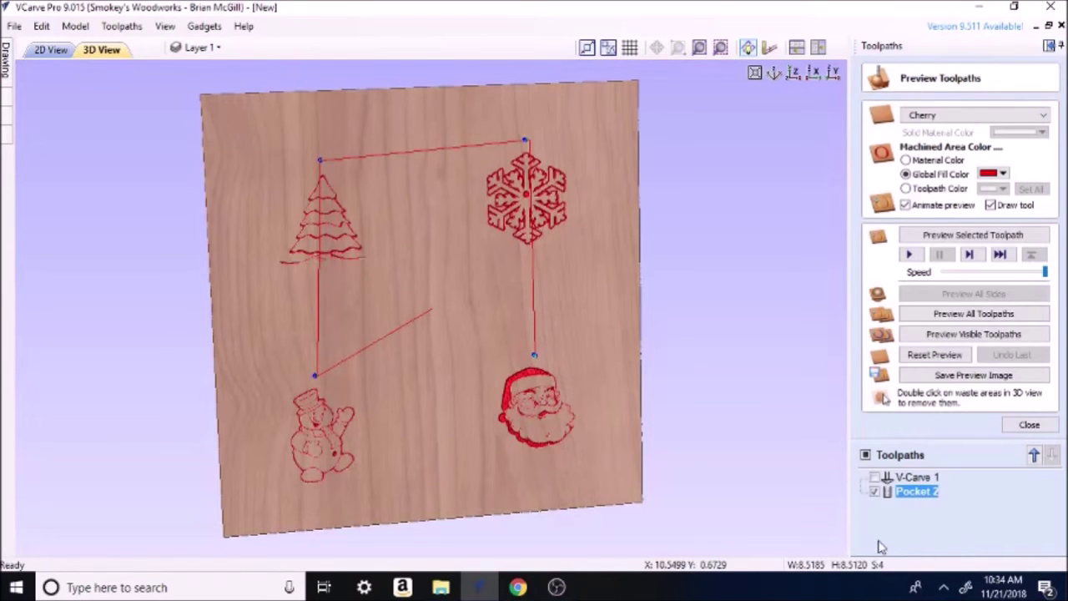
# Preview the pocket toolpath on the material, inspect the hanging holes at an angle and from above, and close the preview
pyautogui.click(964, 235)
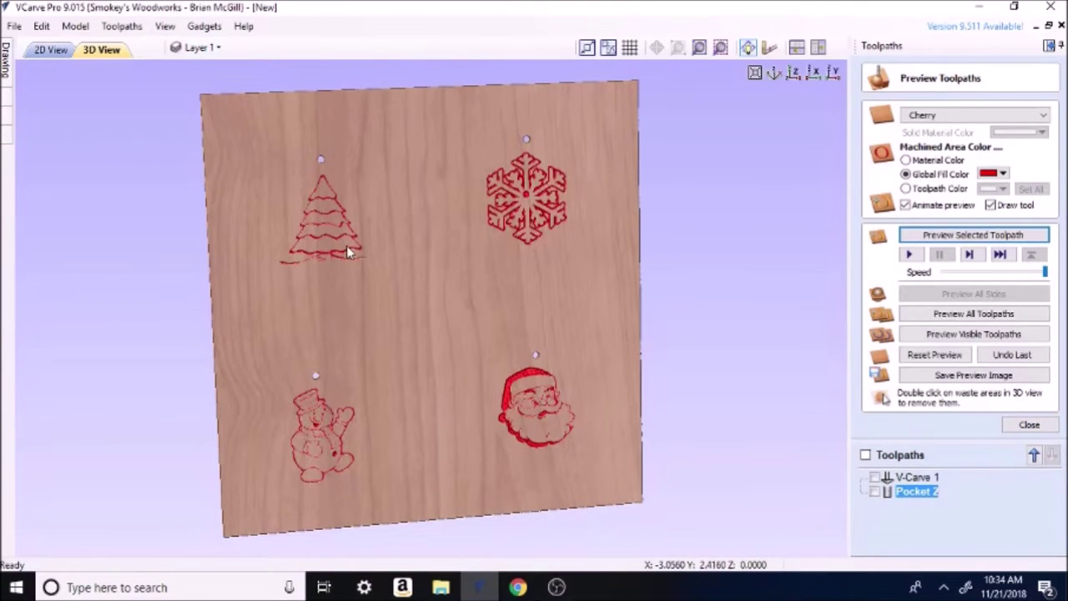
pyautogui.scroll(5, 346, 245)
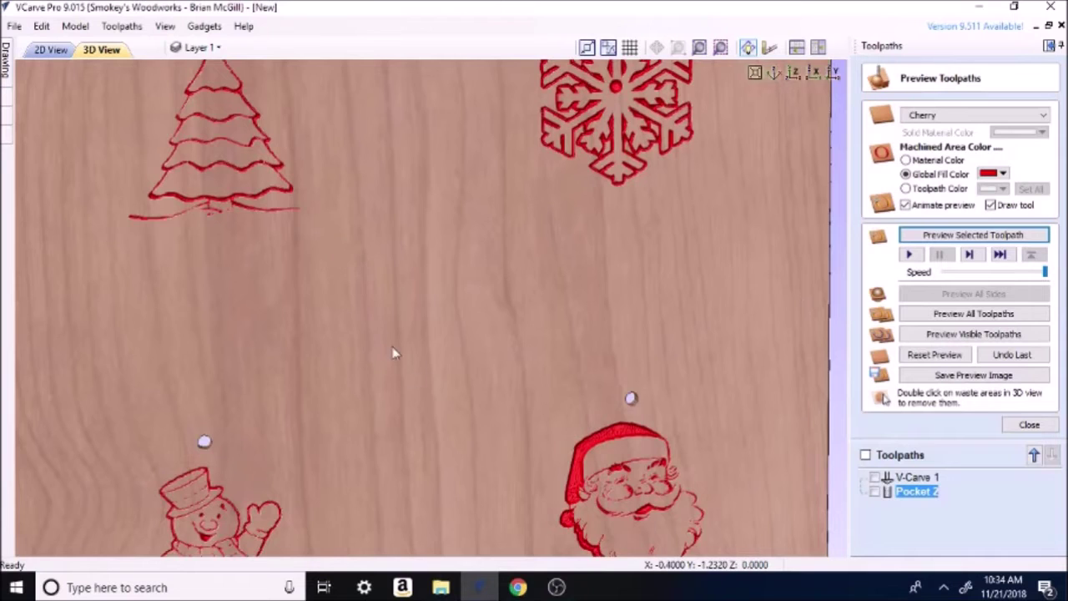
pyautogui.scroll(-2, 392, 342)
pyautogui.moveTo(376, 308); pyautogui.dragTo(432, 226)
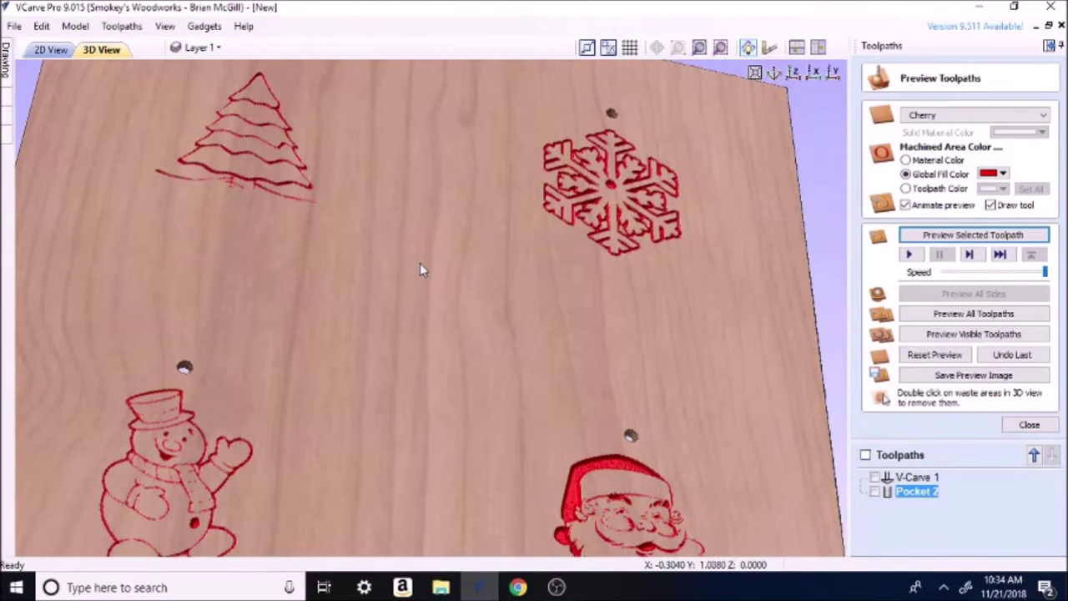
pyautogui.moveTo(420, 268); pyautogui.dragTo(429, 226)
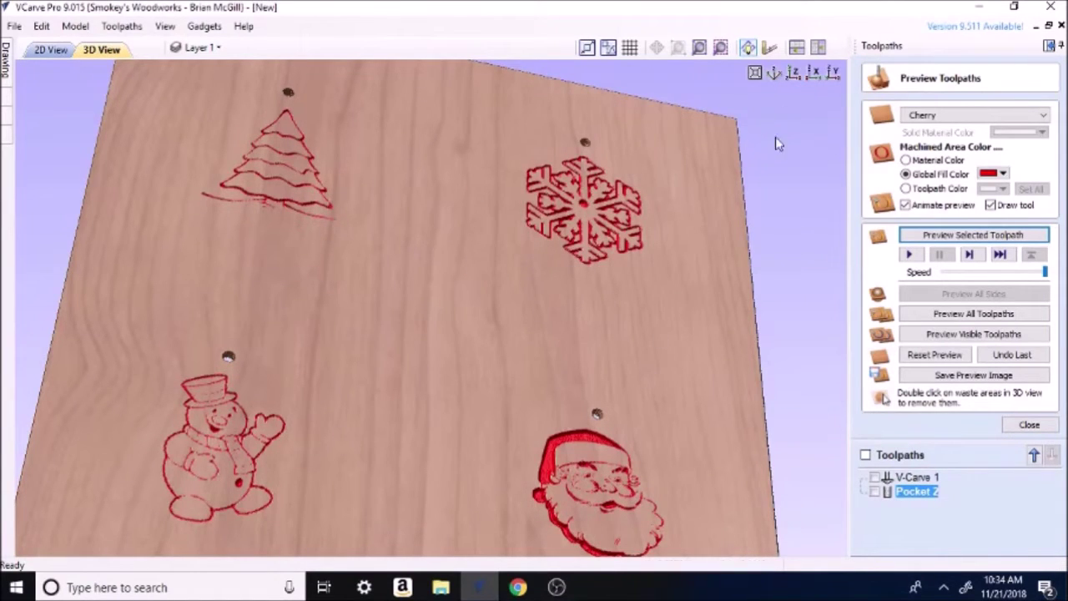
pyautogui.click(793, 73)
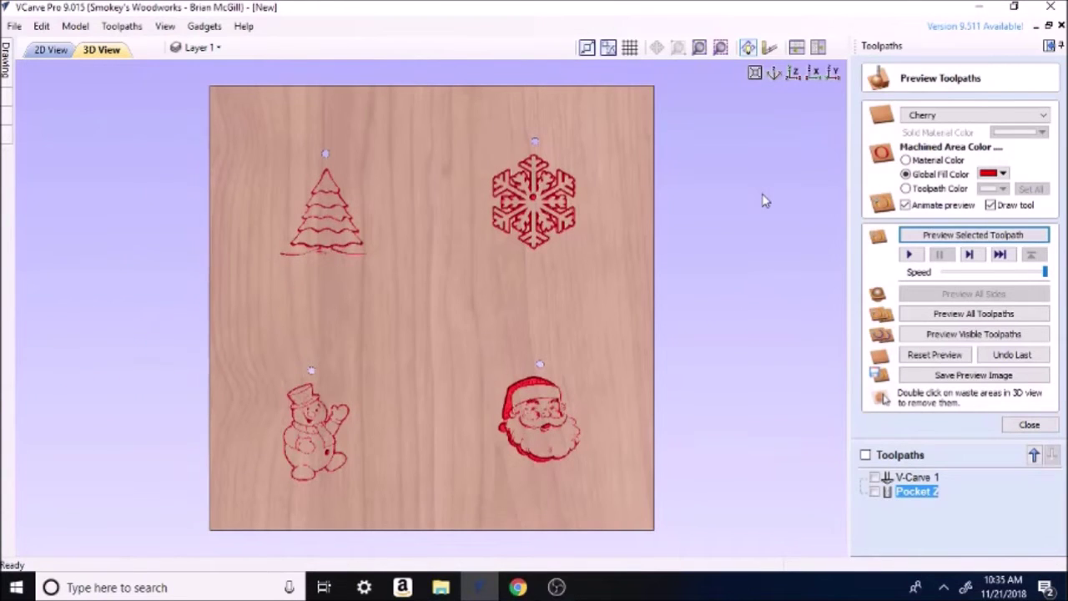
pyautogui.click(1030, 425)
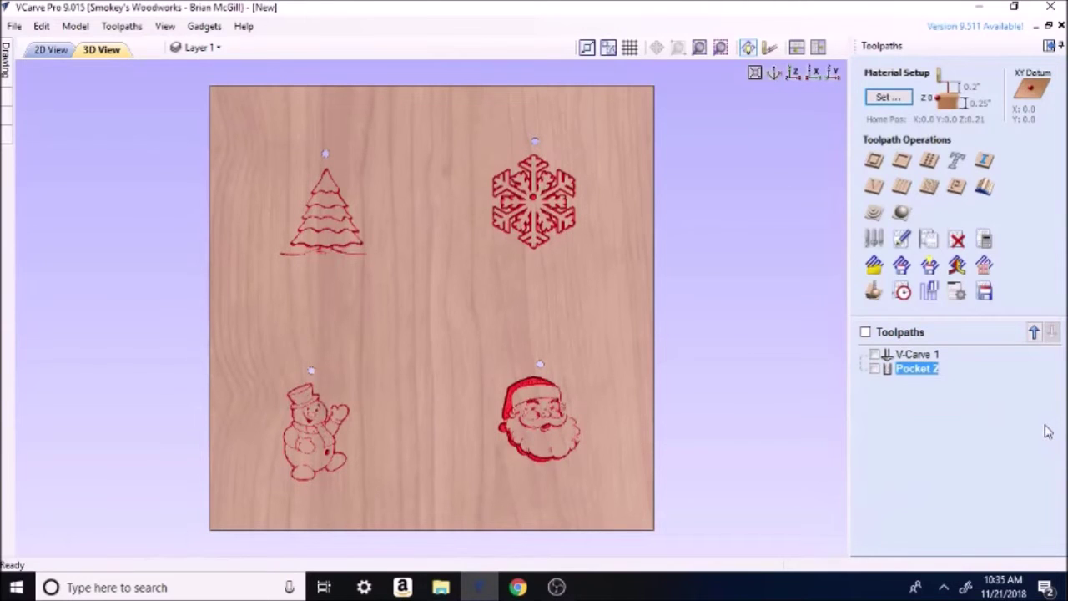
# Return to the 2D view and select only the four 5-inch outer circles of the ornaments
pyautogui.click(40, 52)
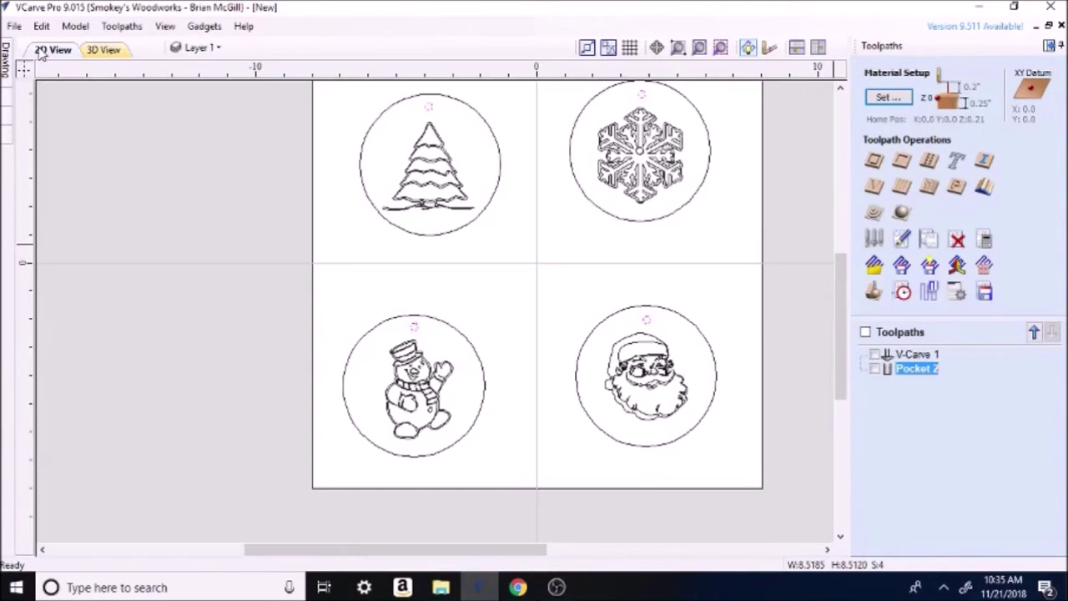
pyautogui.click(425, 240)
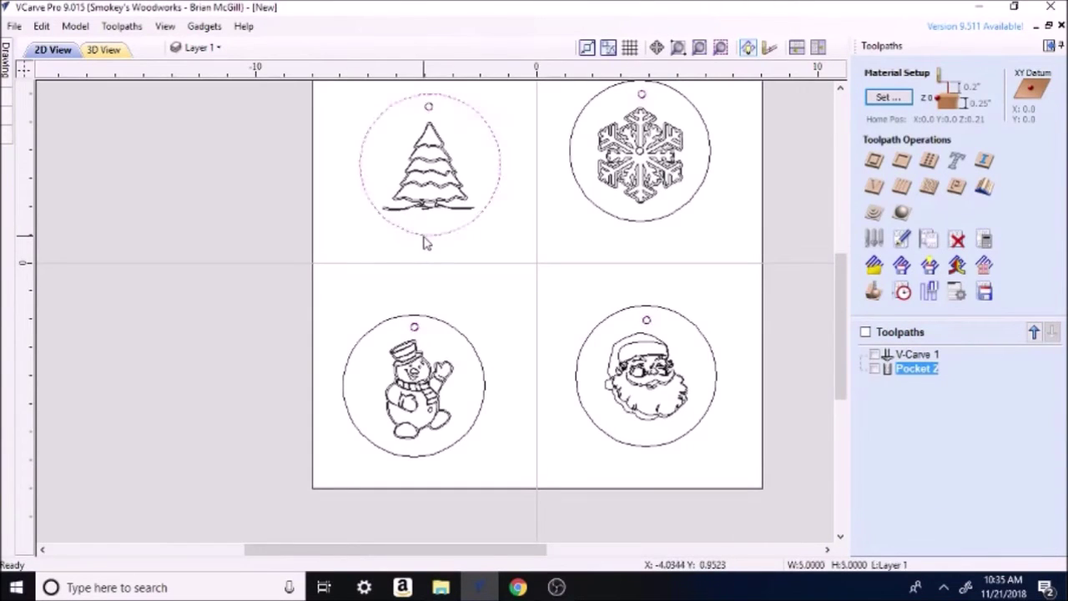
pyautogui.keyDown('shift'); pyautogui.click(591, 207); pyautogui.keyUp('shift')
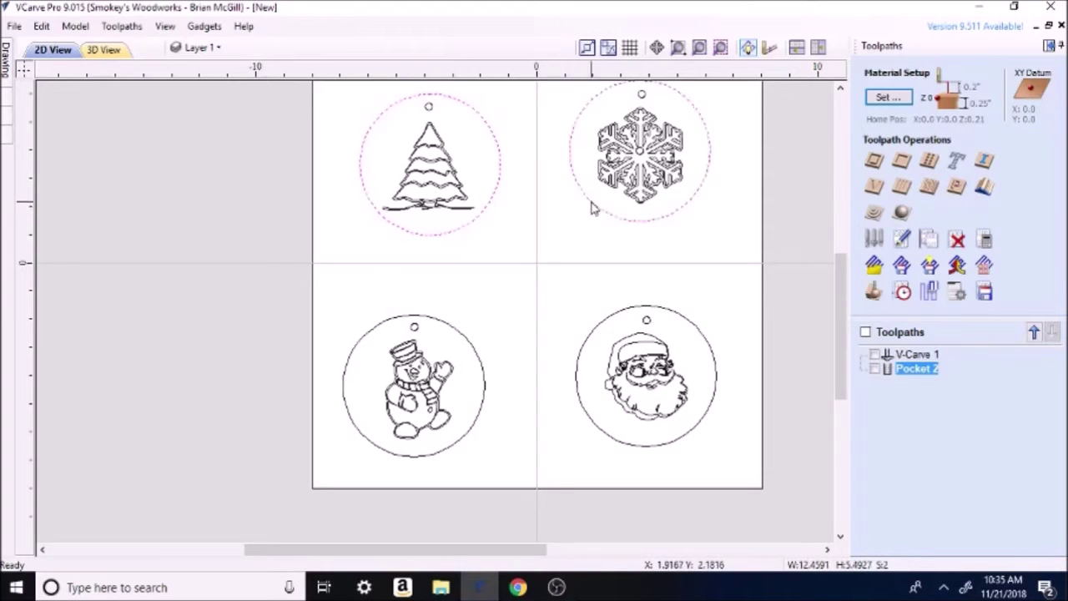
pyautogui.keyDown('shift'); pyautogui.click(619, 310); pyautogui.keyUp('shift')
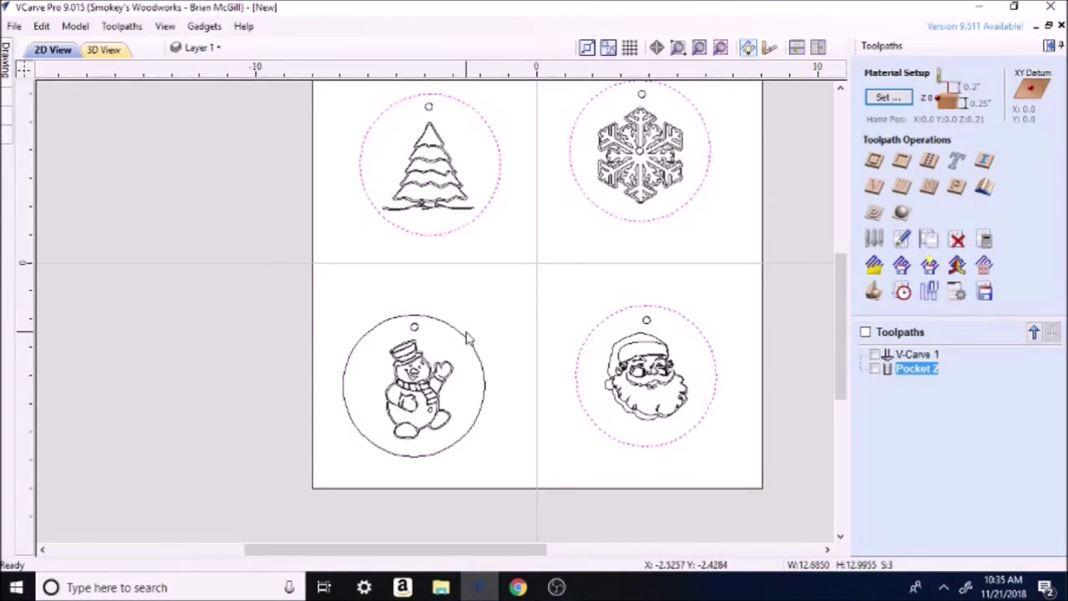
pyautogui.keyDown('shift'); pyautogui.click(467, 335); pyautogui.keyUp('shift')
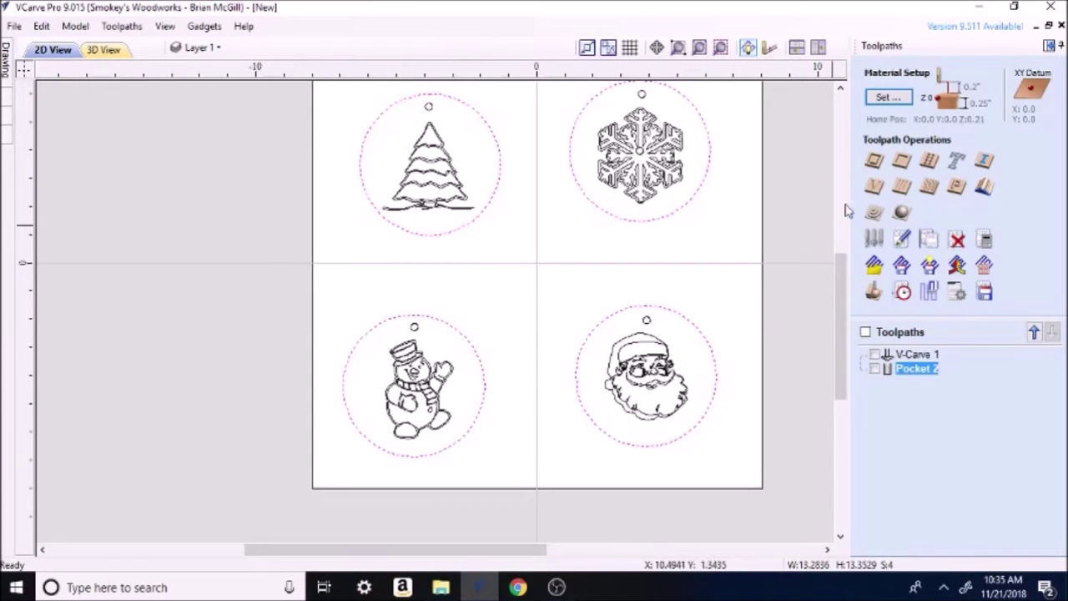
# Start a 2D Profile toolpath for the selected outer circles and review the 0.125 inch end mill's cutting parameters
pyautogui.click(875, 163)
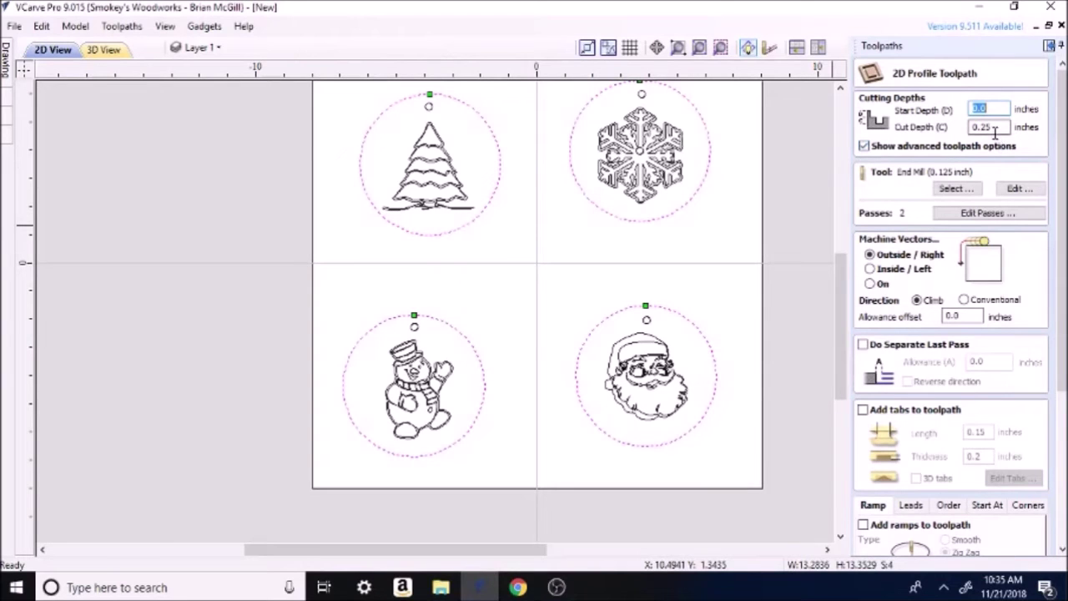
pyautogui.click(1019, 189)
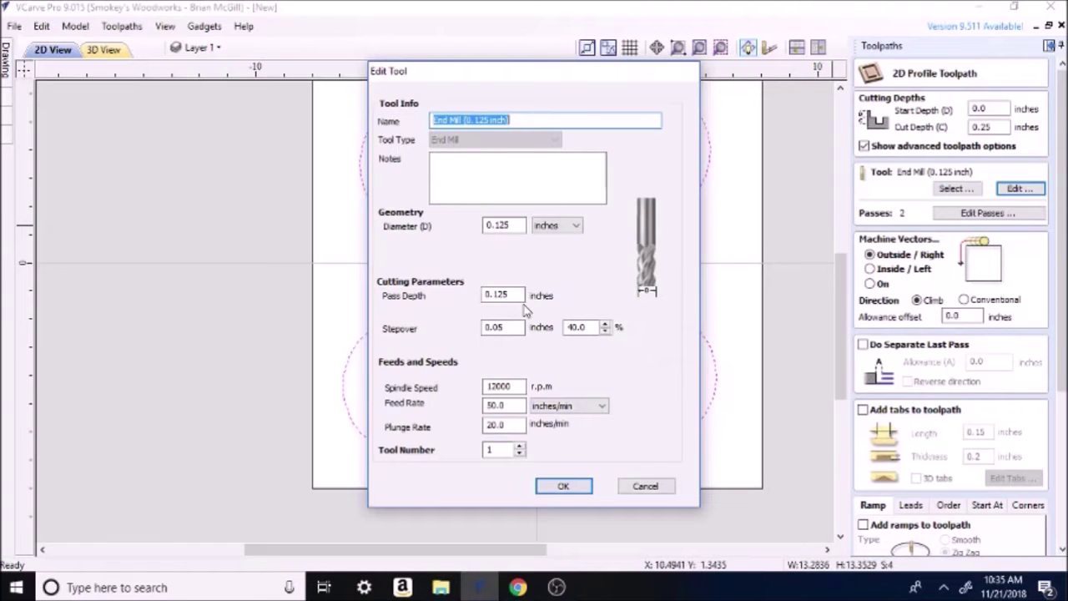
pyautogui.click(561, 488)
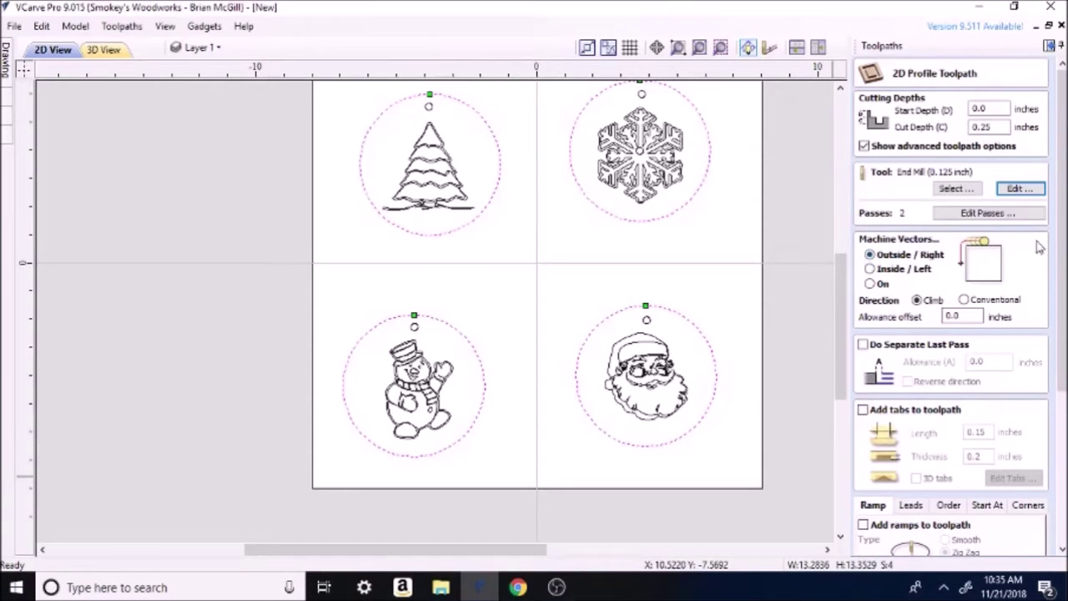
# Enable tabs for the profile toolpath and add a constant number of 4 tabs to each outer circle
pyautogui.moveTo(1063, 278); pyautogui.dragTo(1064, 316)
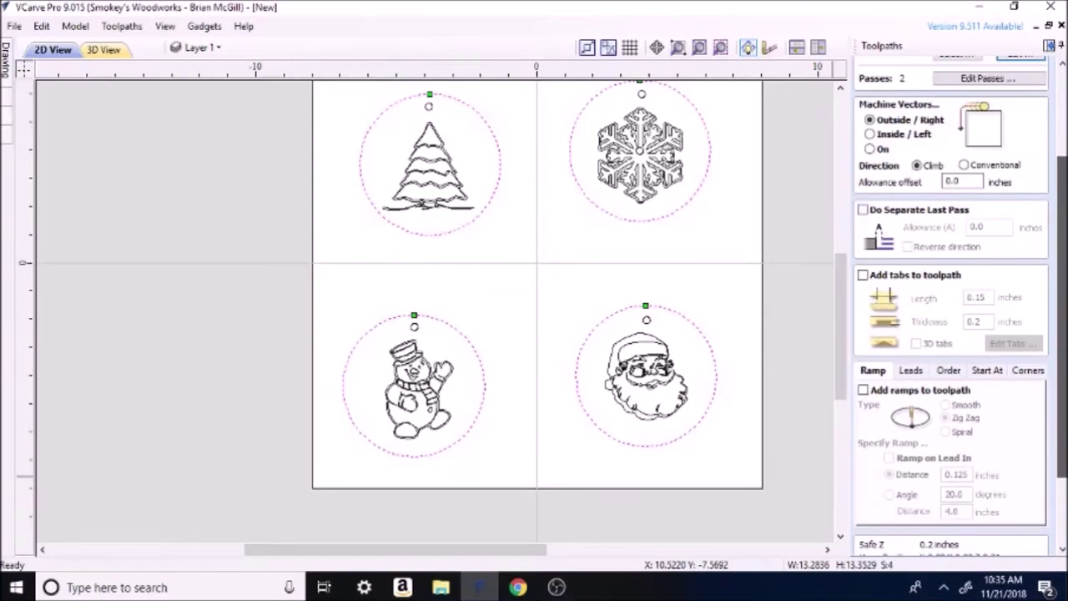
pyautogui.click(863, 275)
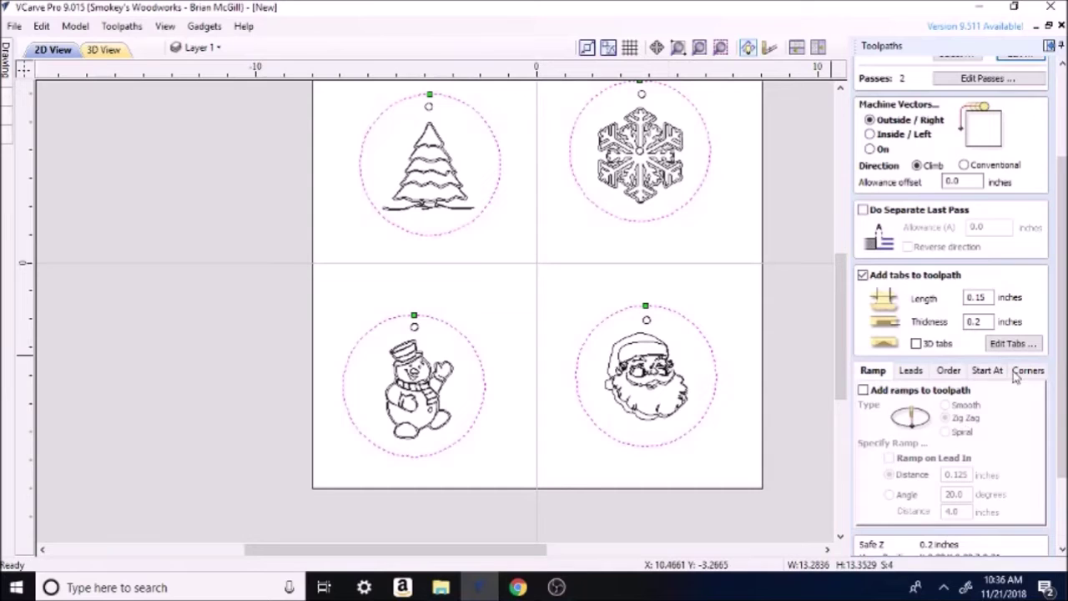
pyautogui.click(1013, 344)
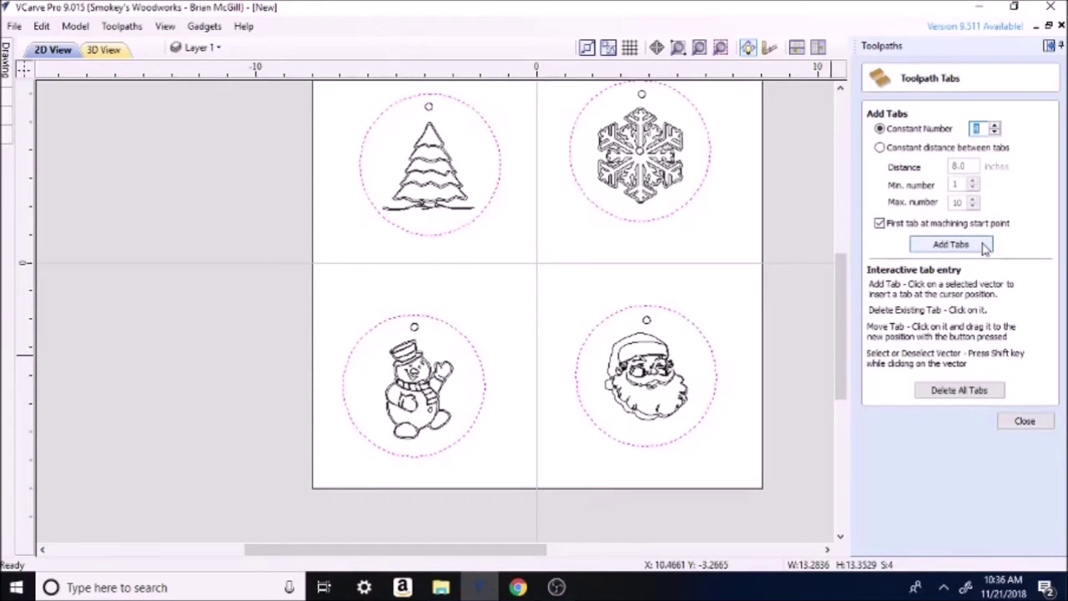
pyautogui.click(943, 246)
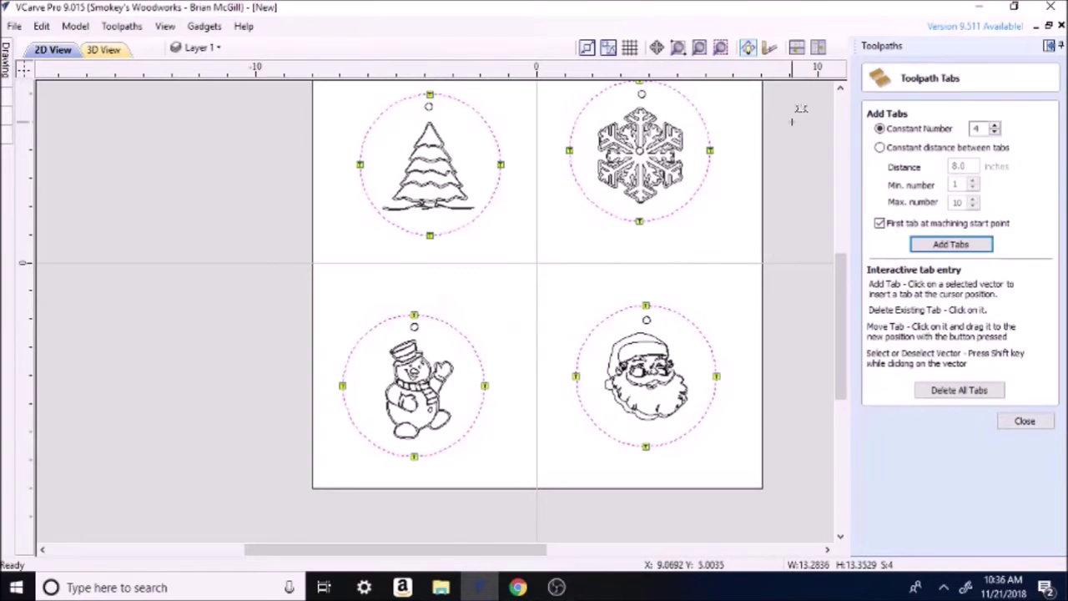
pyautogui.scroll(-1, 792, 121)
pyautogui.moveTo(843, 326); pyautogui.dragTo(843, 311)
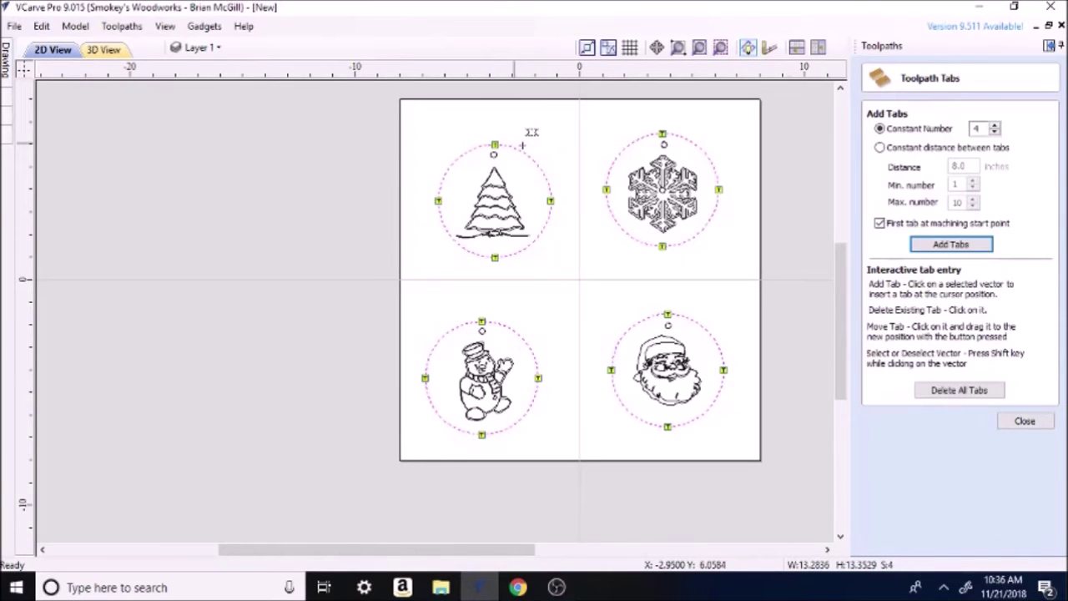
pyautogui.click(1010, 420)
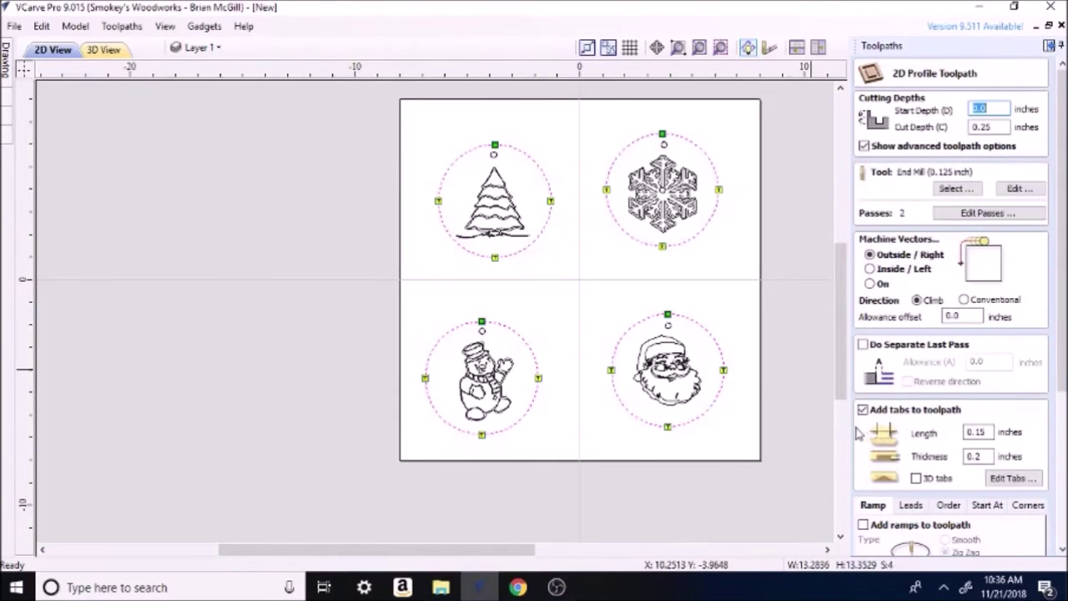
# Examine the hanging holes, outer edges and tab positions of the ornaments up close
pyautogui.scroll(2, 764, 369)
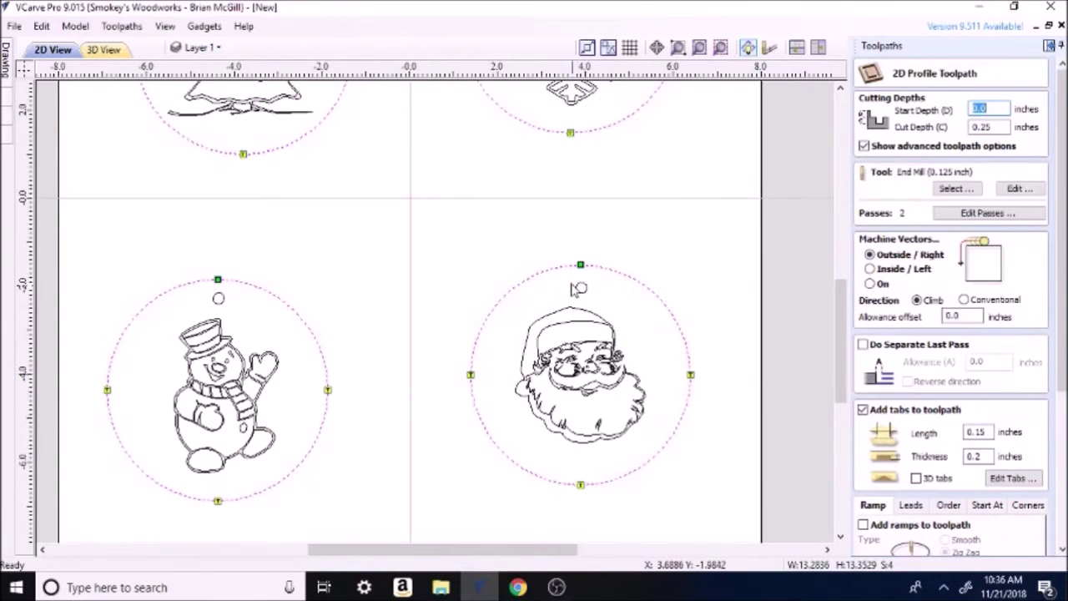
pyautogui.scroll(3, 577, 287)
pyautogui.scroll(1, 577, 286)
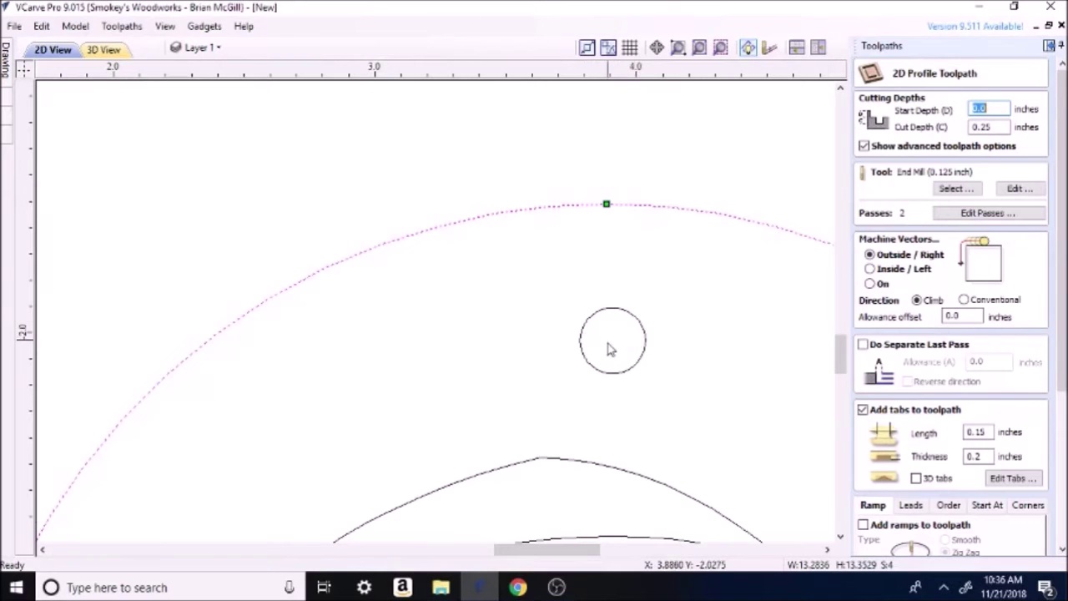
pyautogui.scroll(-2, 700, 285)
pyautogui.scroll(-3, 699, 286)
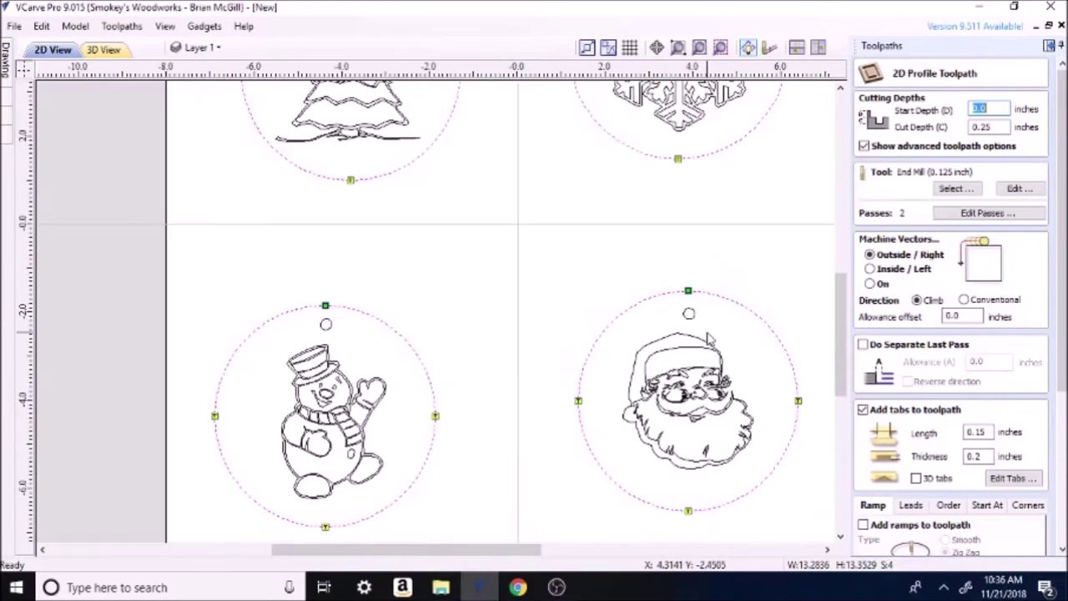
pyautogui.scroll(-1, 668, 231)
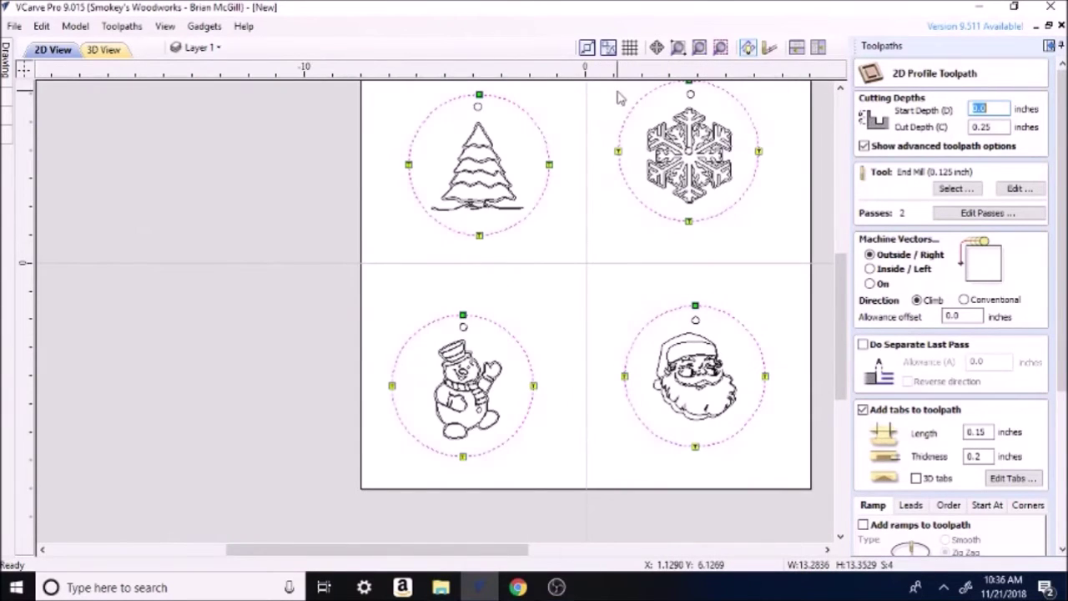
pyautogui.scroll(-1, 618, 95)
pyautogui.scroll(2, 557, 92)
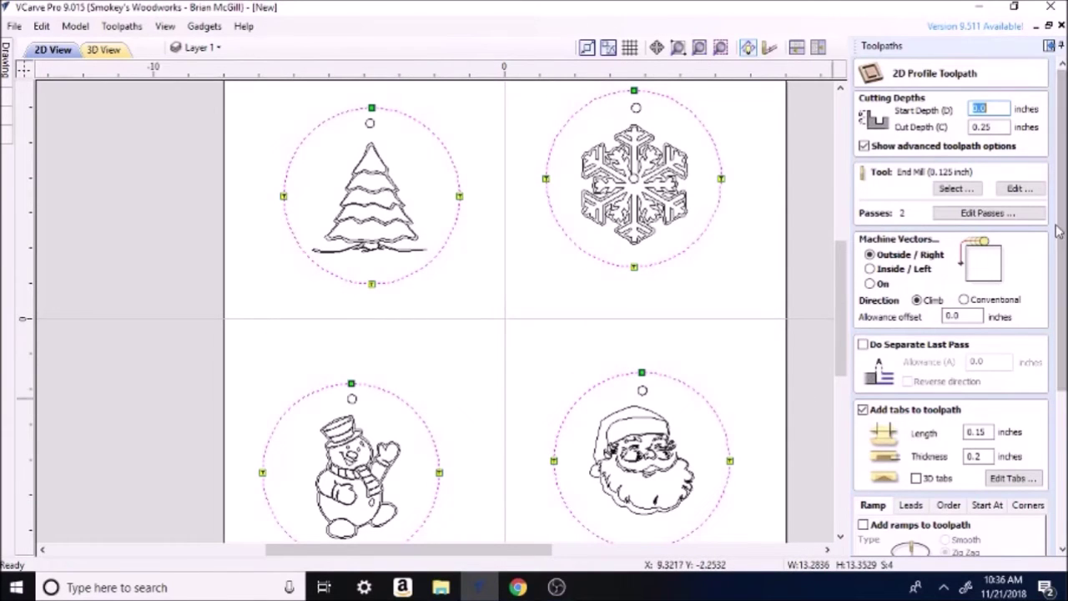
# Calculate the outside profile toolpath with tabs for the four ornament circles
pyautogui.click(1061, 349)
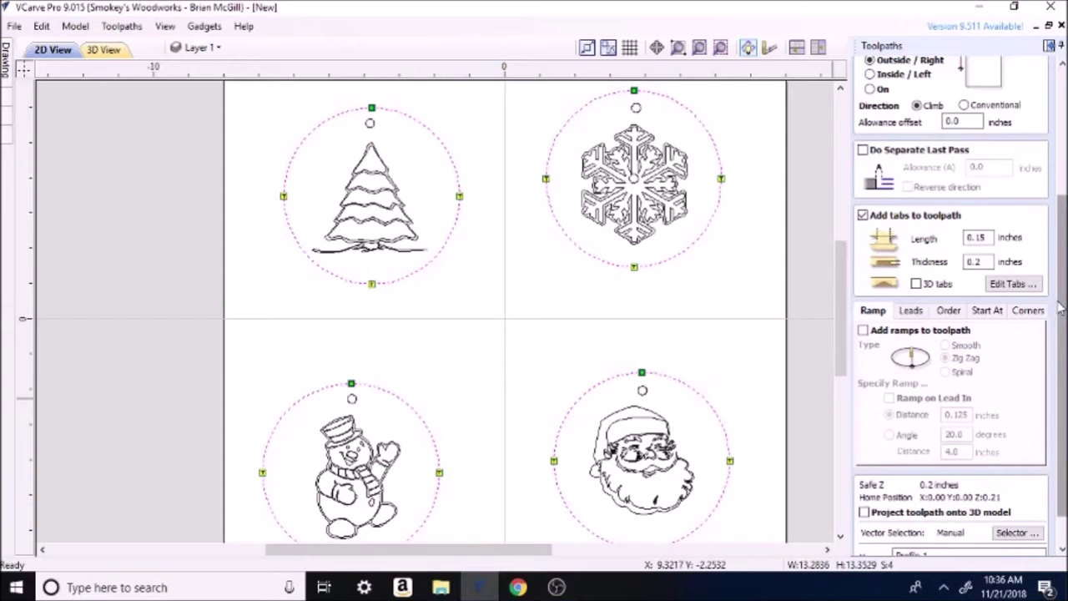
pyautogui.moveTo(1062, 349); pyautogui.dragTo(1054, 373)
pyautogui.click(882, 545)
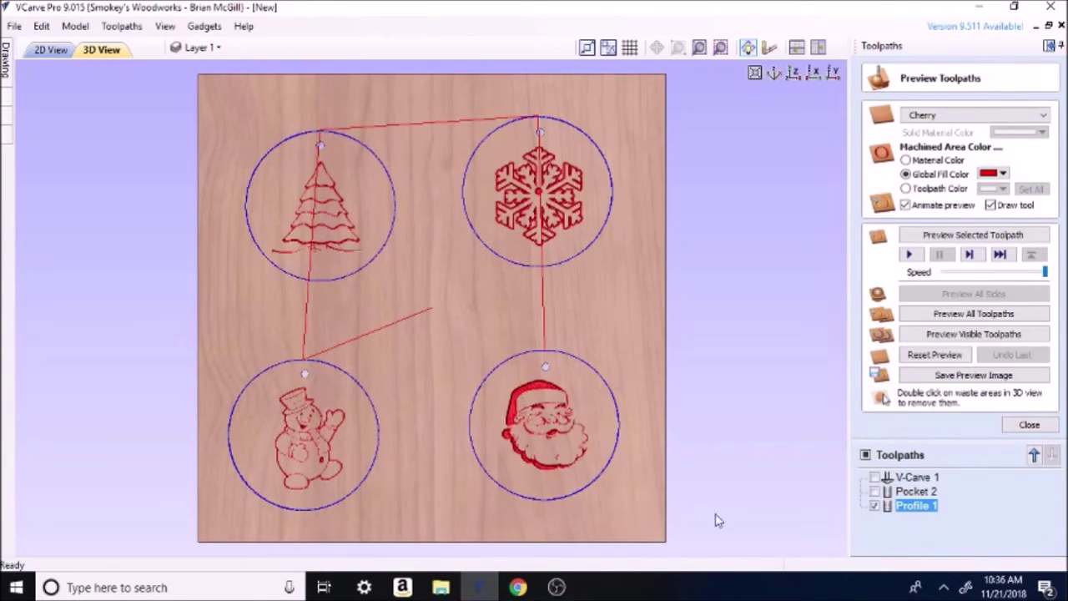
# Preview the profile cutout on the cherry material, inspect the tabs at an angle, and close the preview
pyautogui.click(983, 235)
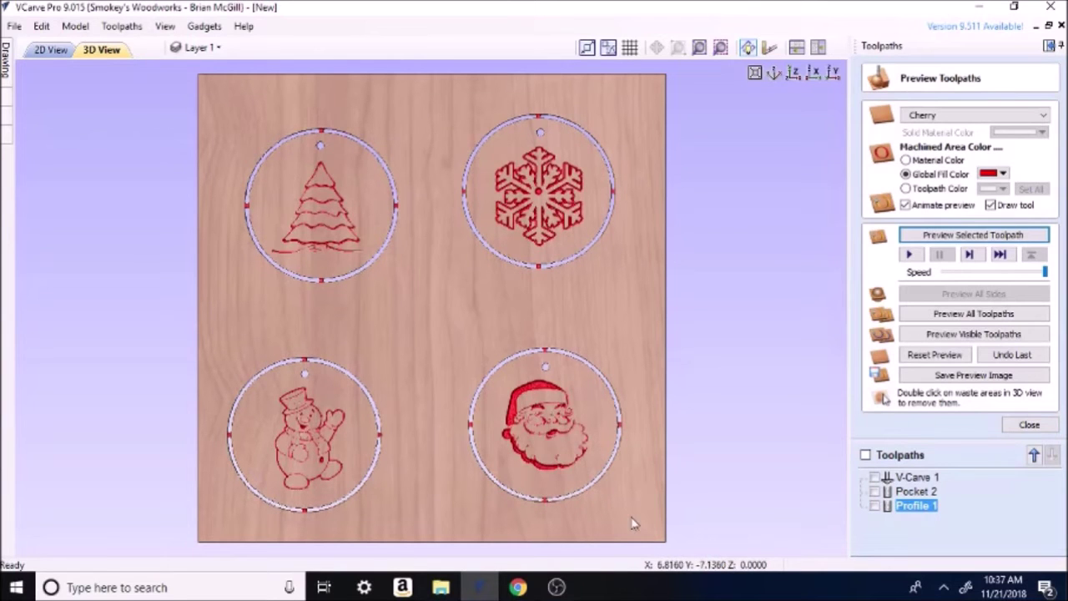
pyautogui.moveTo(631, 523); pyautogui.dragTo(580, 510)
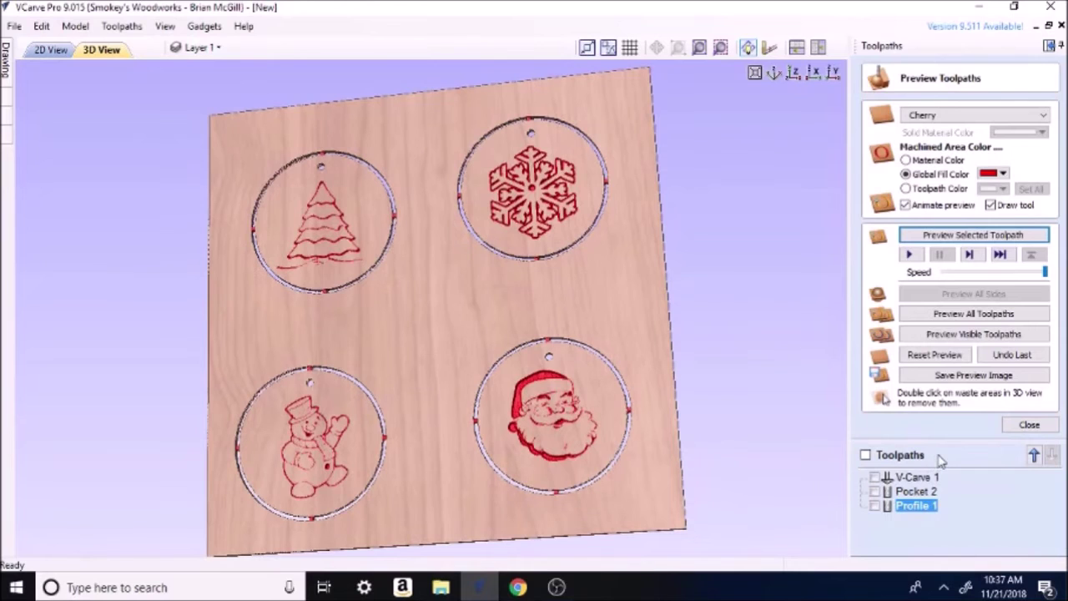
pyautogui.click(1029, 424)
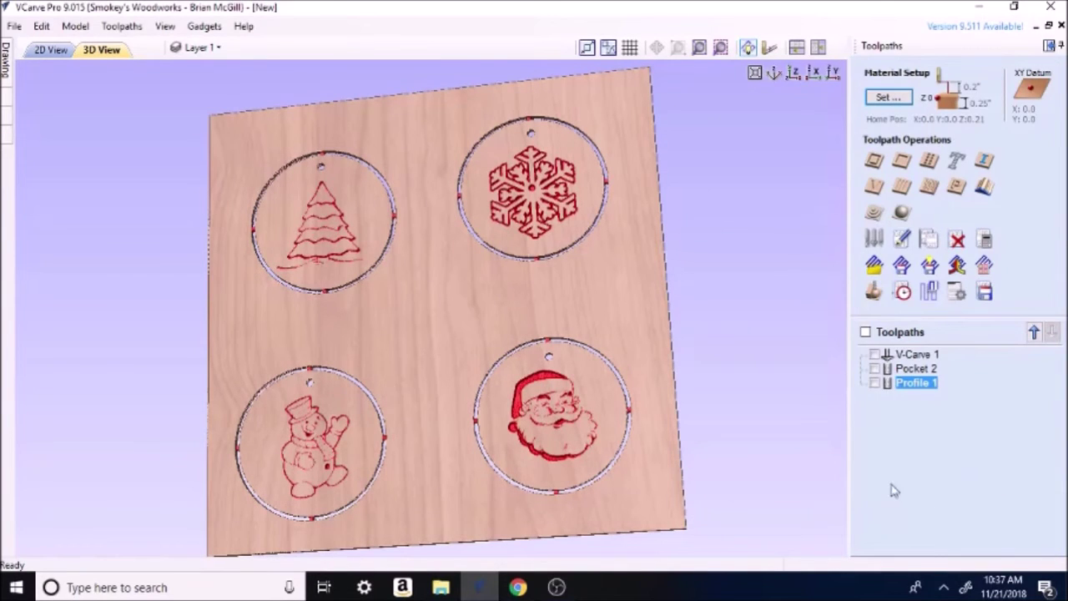
# Start saving the V-Carve 1 toolpath to the TOOLPATH folder under the file name "ornaments", and cancel the save
pyautogui.click(875, 355)
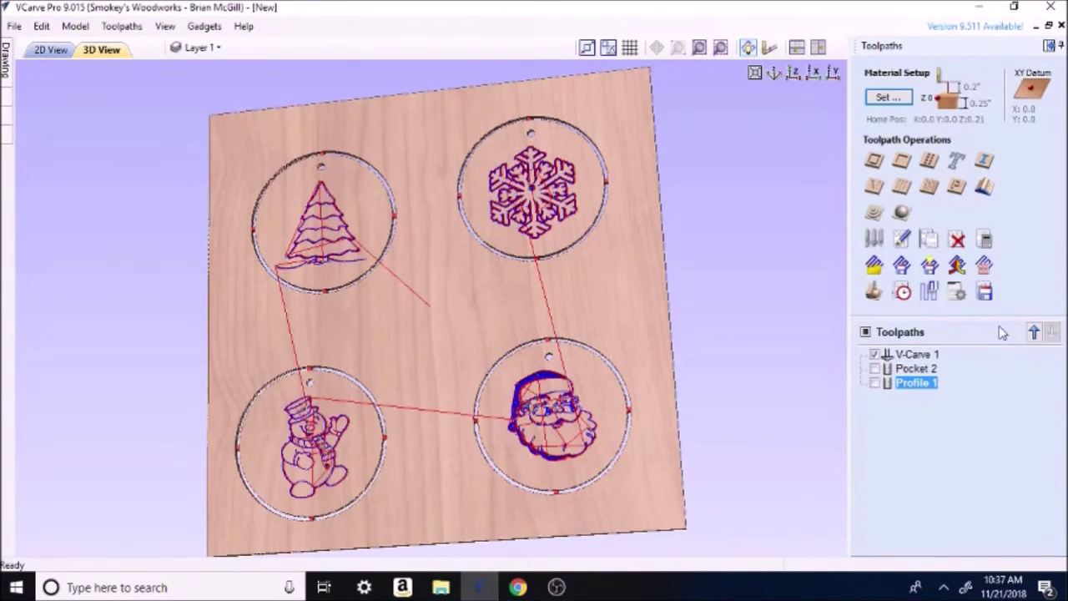
pyautogui.click(985, 291)
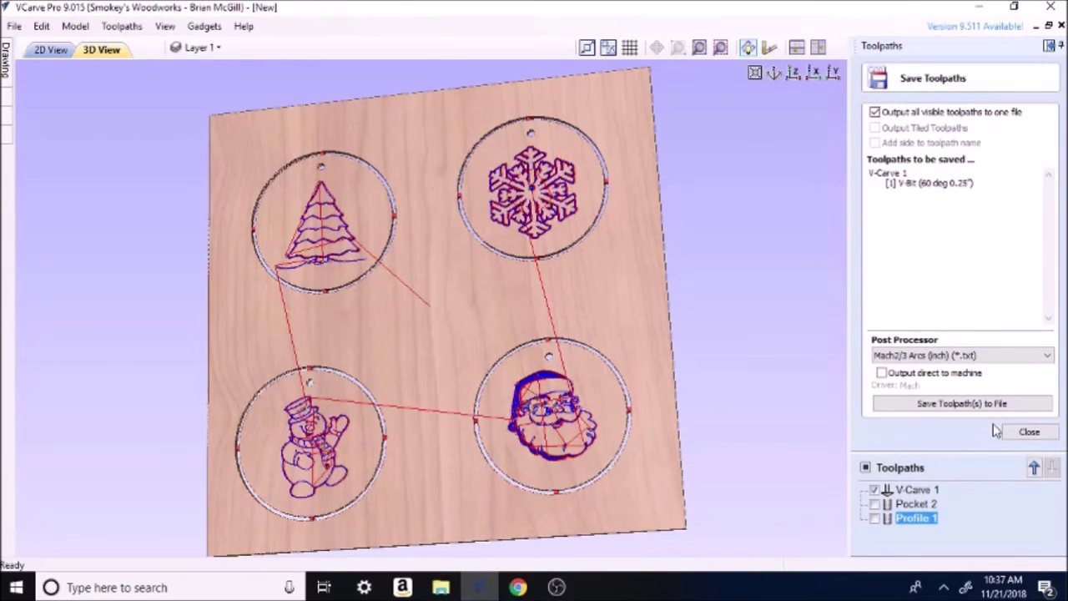
pyautogui.click(968, 404)
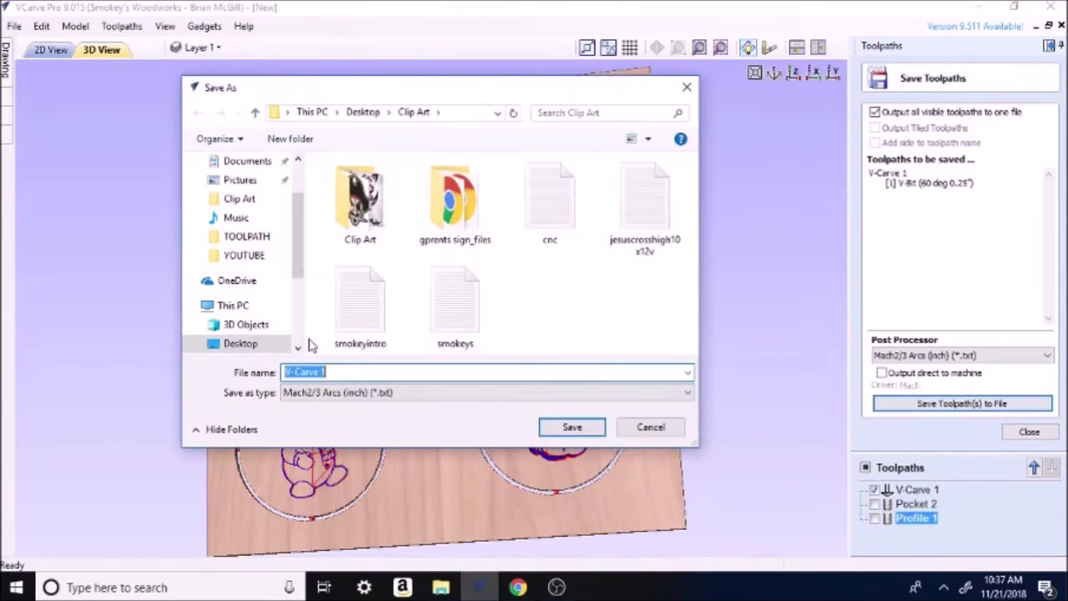
pyautogui.click(247, 237)
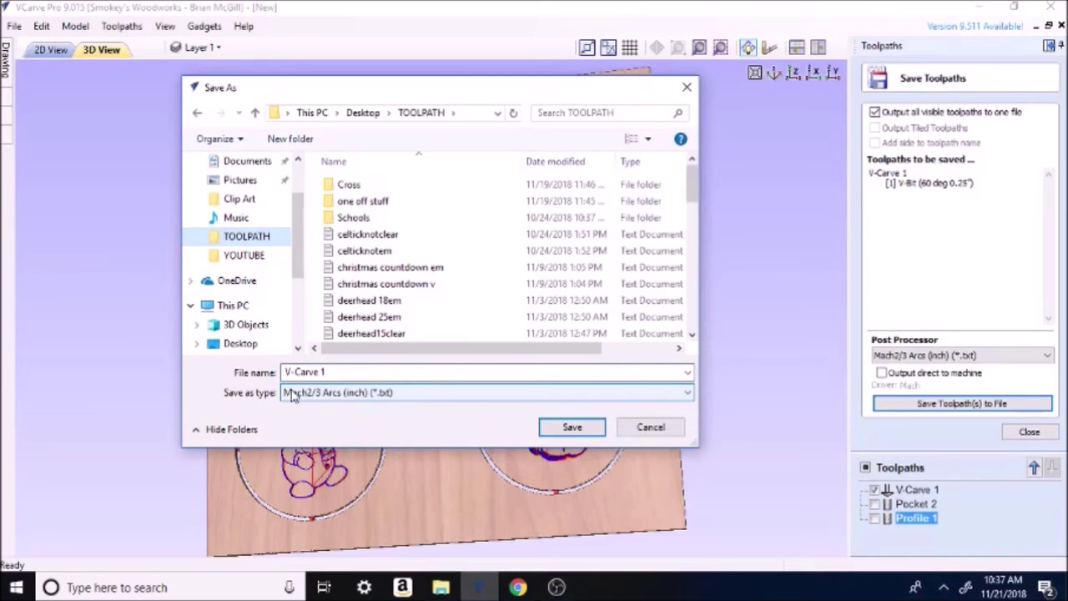
pyautogui.click(350, 372)
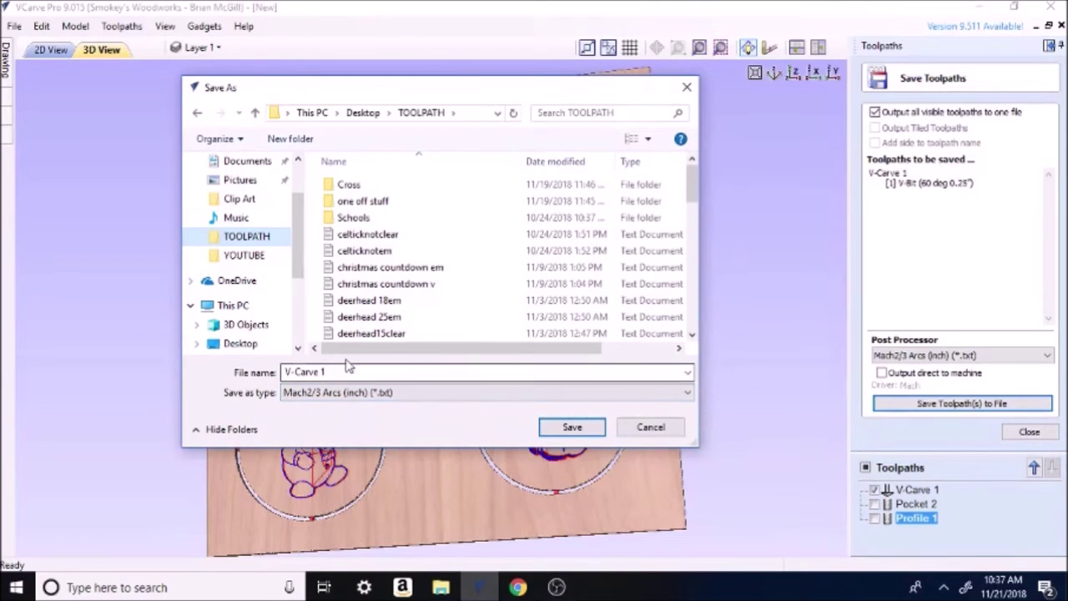
pyautogui.moveTo(340, 373); pyautogui.dragTo(282, 369)
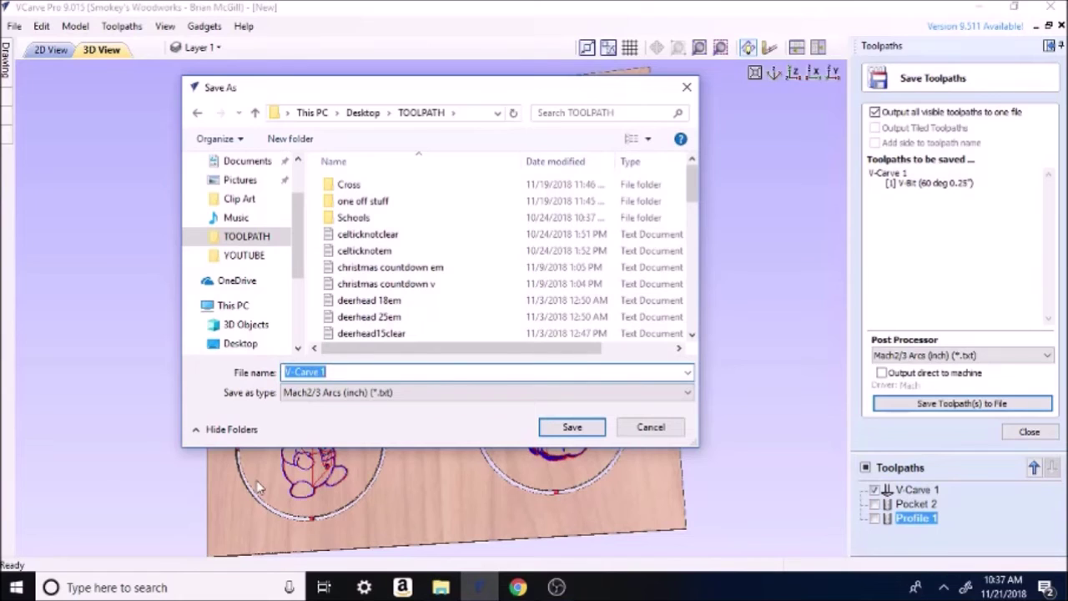
pyautogui.write('ornaments')
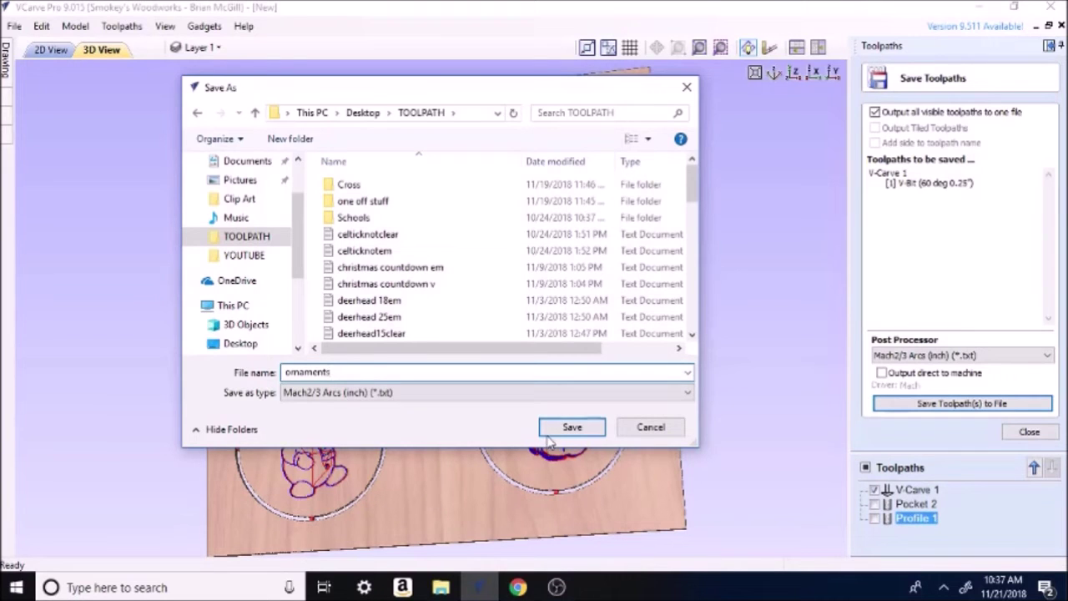
pyautogui.click(665, 428)
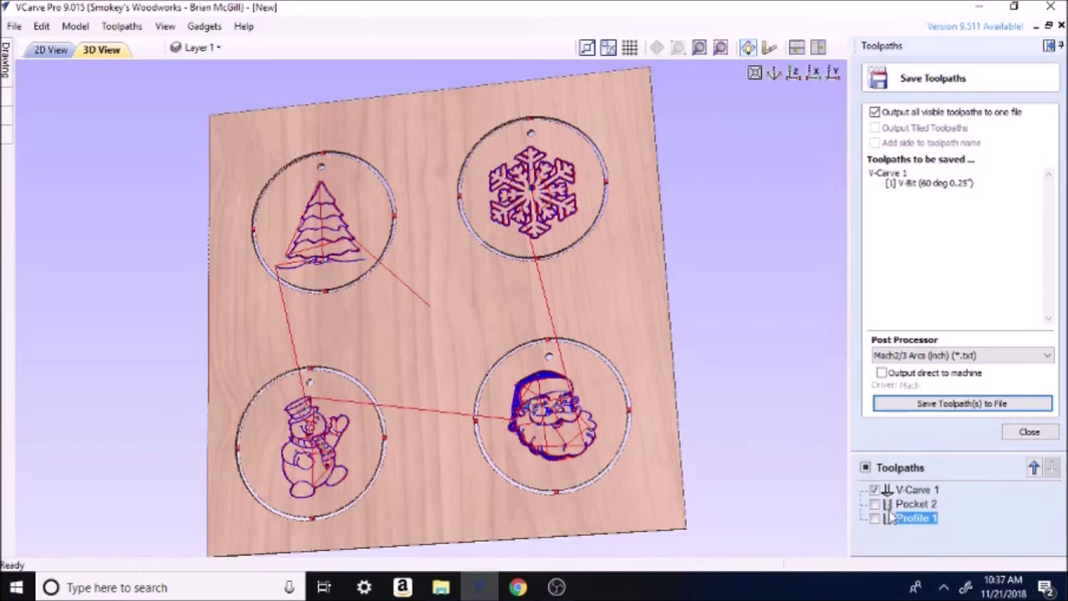
# Show only the Pocket 2 toolpath for output, start saving it to a file, and cancel the save
pyautogui.click(875, 490)
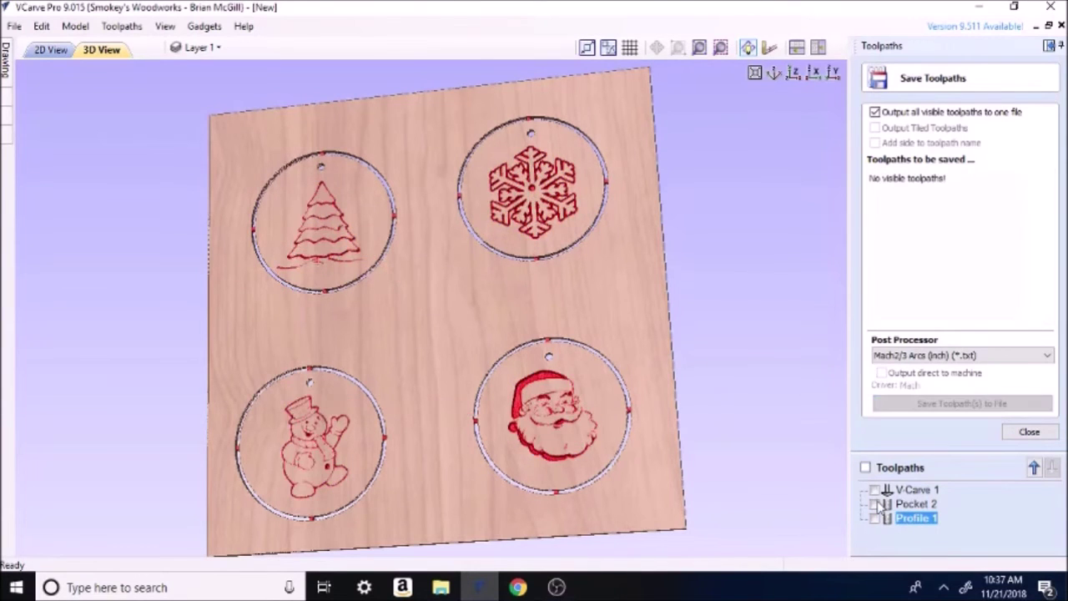
pyautogui.click(876, 504)
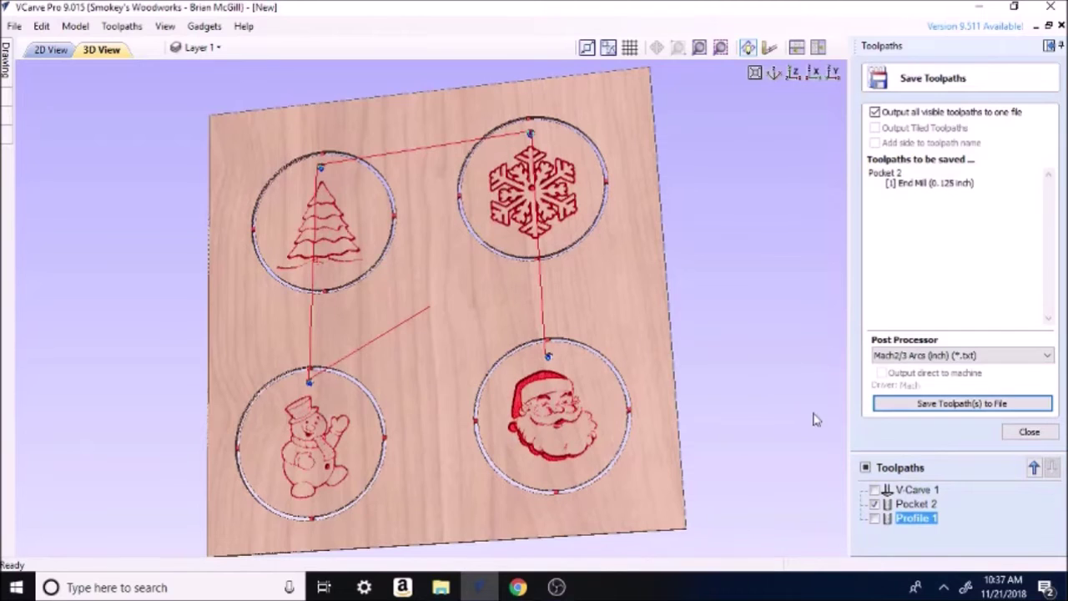
pyautogui.click(975, 405)
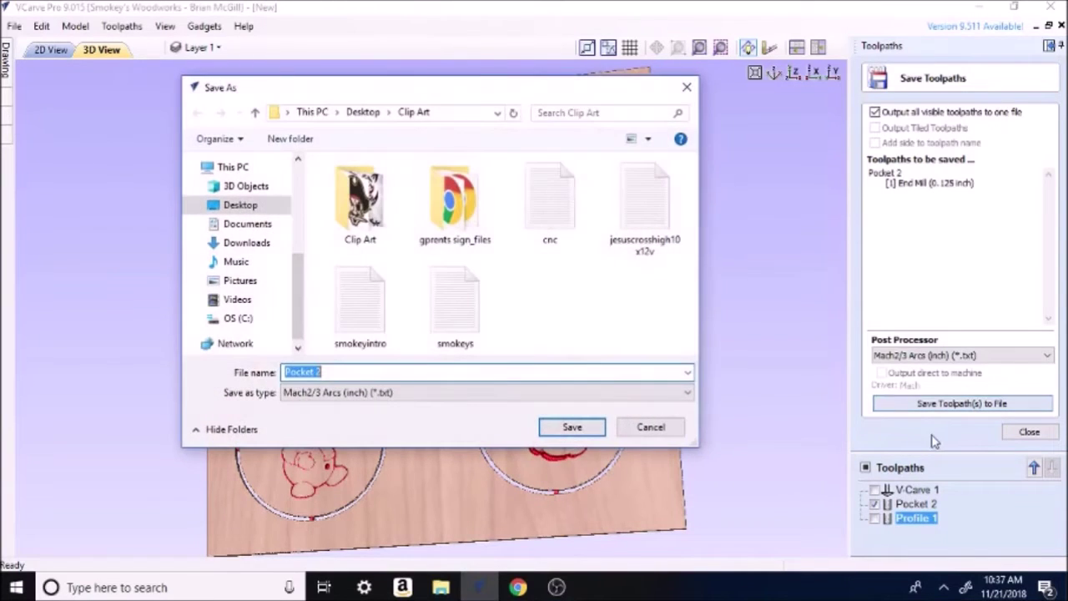
pyautogui.click(649, 427)
# Show only the Profile 1 toolpath for output, start saving it to a file, and cancel the save
pyautogui.click(875, 504)
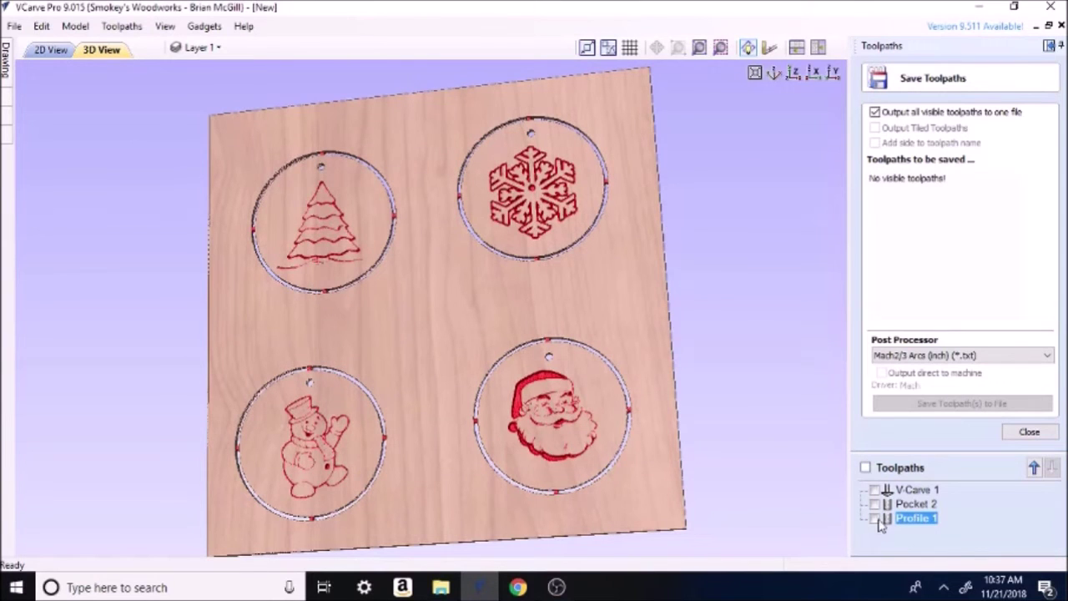
pyautogui.click(874, 518)
pyautogui.click(967, 405)
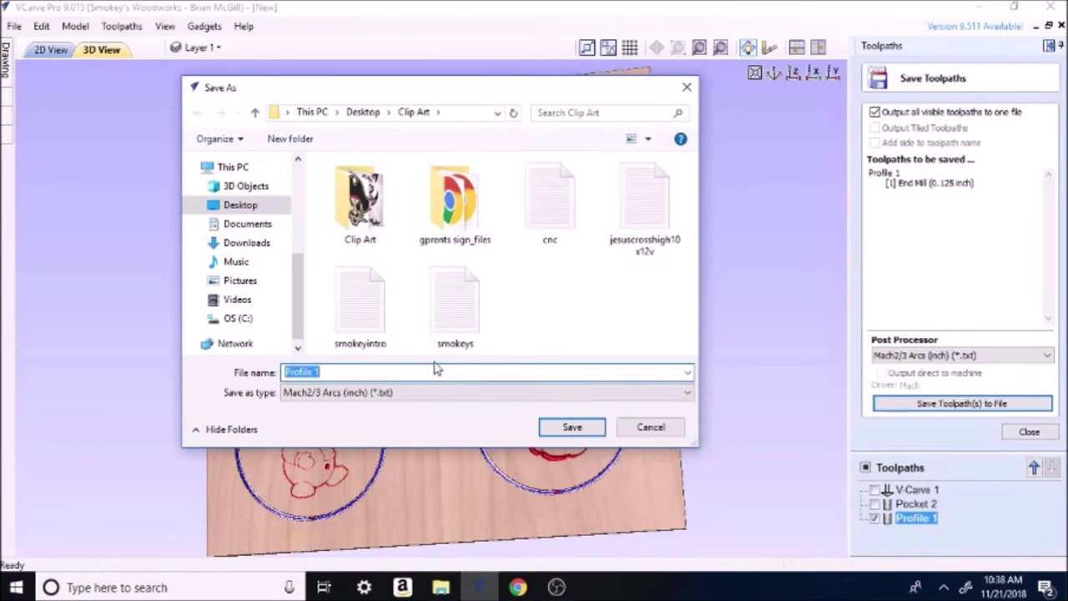
pyautogui.click(651, 427)
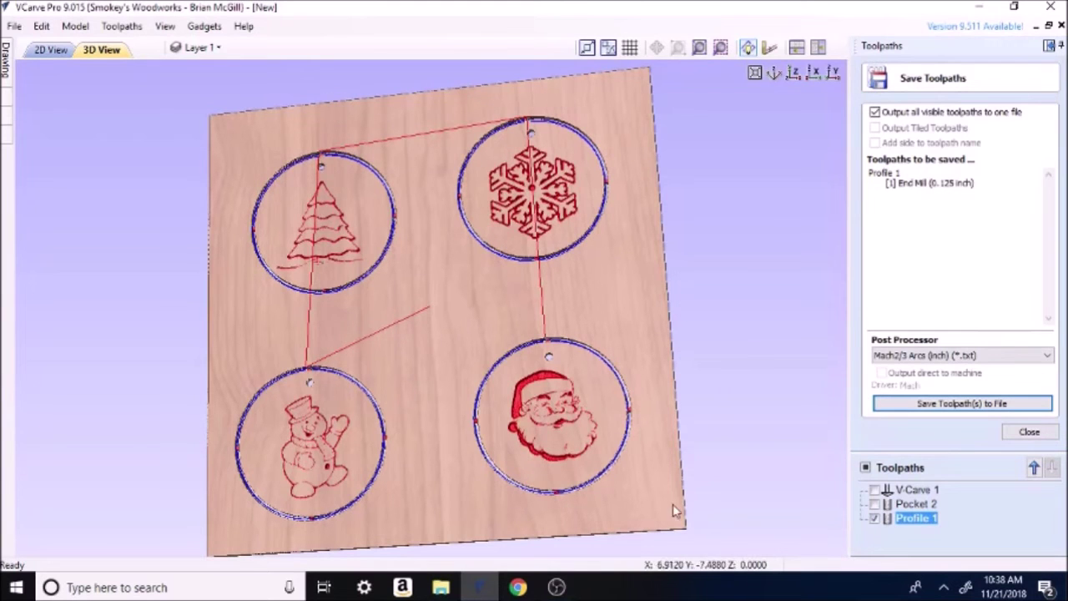
pyautogui.moveTo(239, 313); pyautogui.dragTo(331, 294)
pyautogui.moveTo(397, 110); pyautogui.dragTo(402, 204)
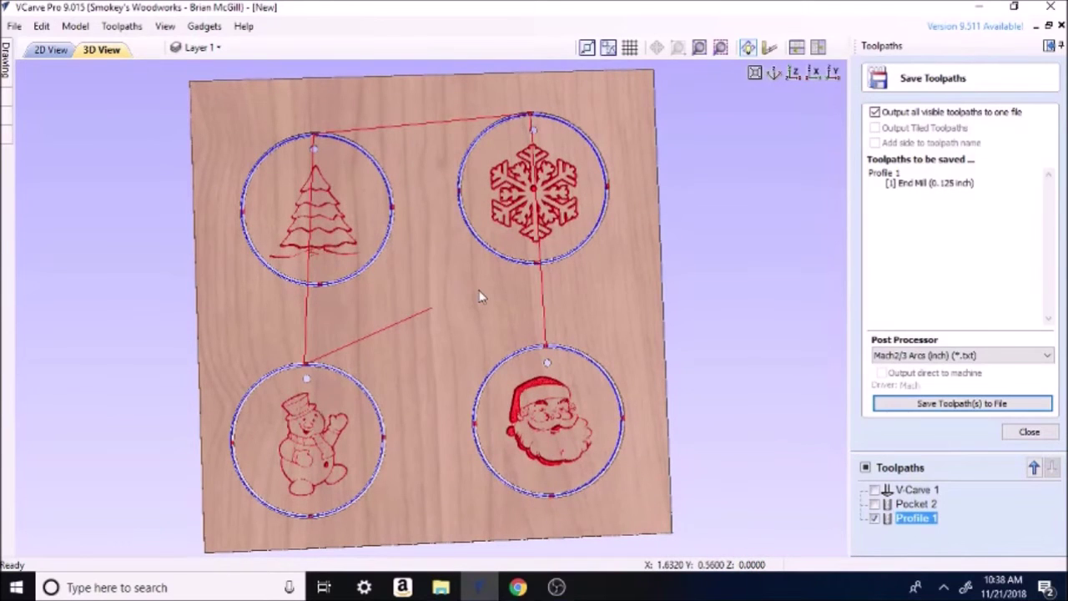